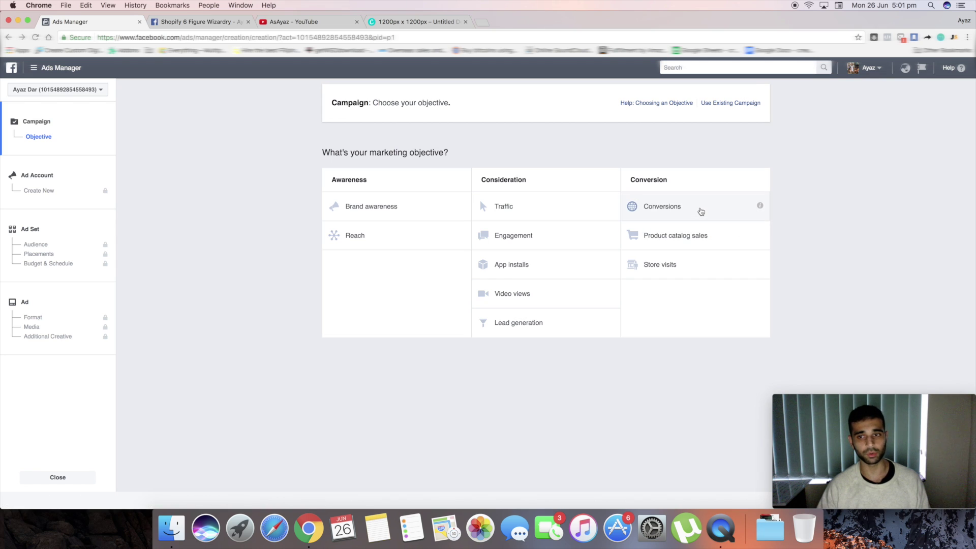
Step: Choose Conversions as the marketing objective and name the campaign "Test 1"
{"action": "left_click", "coordinate": [701, 211]}
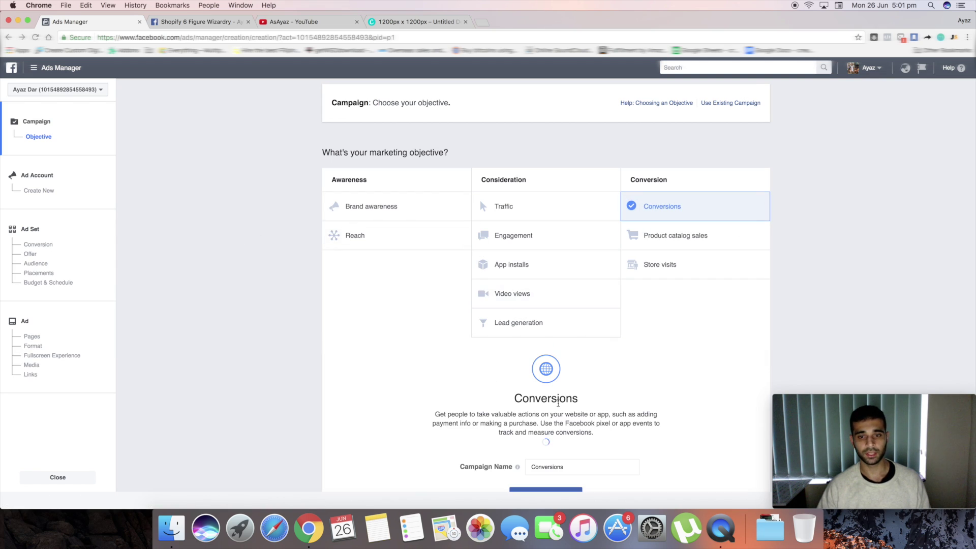
{"action": "type", "text": "Test 1"}
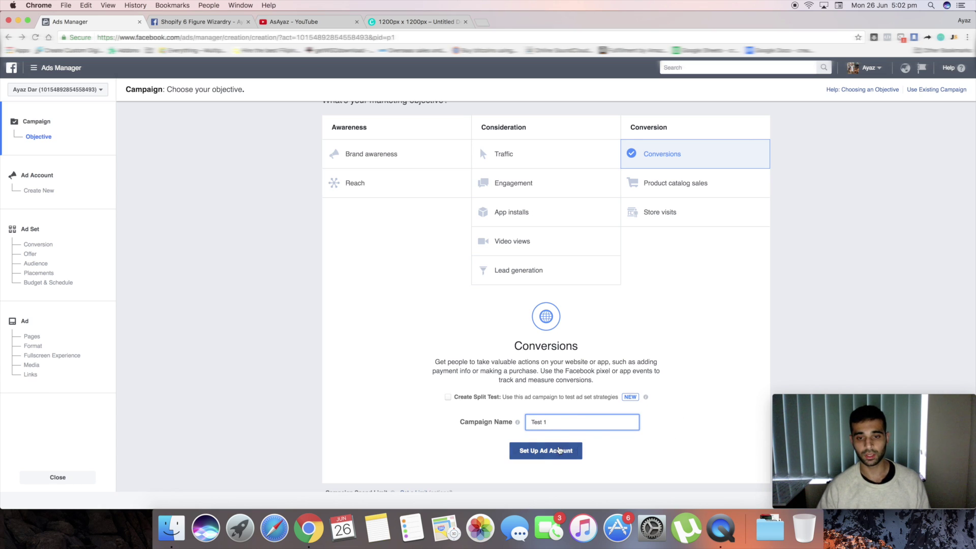
Step: Change the campaign name to "Baby Necklace -" and proceed to the ad account setup
{"action": "key", "text": "BackSpace"}
{"action": "key", "text": "BackSpace"}
{"action": "key", "text": "BackSpace"}
{"action": "key", "text": "BackSpace"}
{"action": "key", "text": "BackSpace"}
{"action": "key", "text": "BackSpace"}
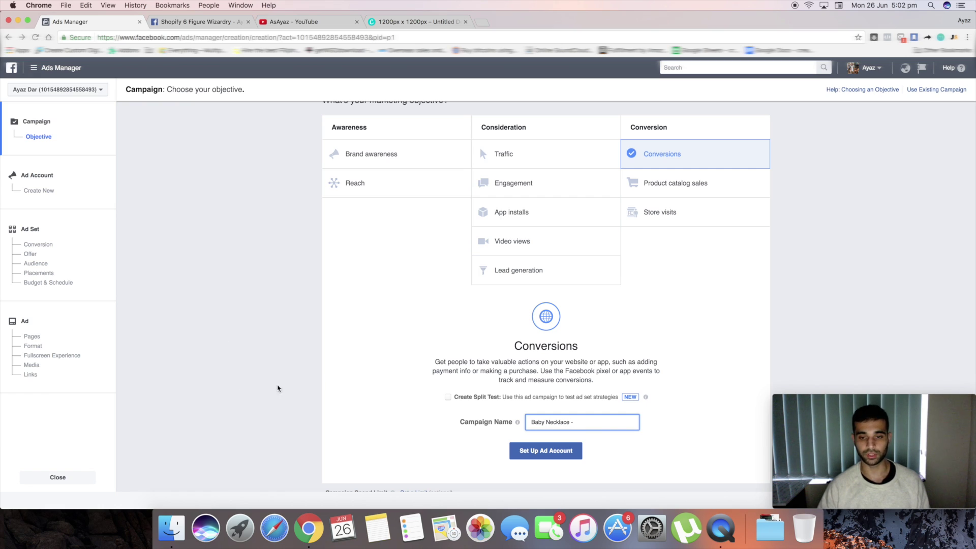
{"action": "left_click", "coordinate": [546, 451]}
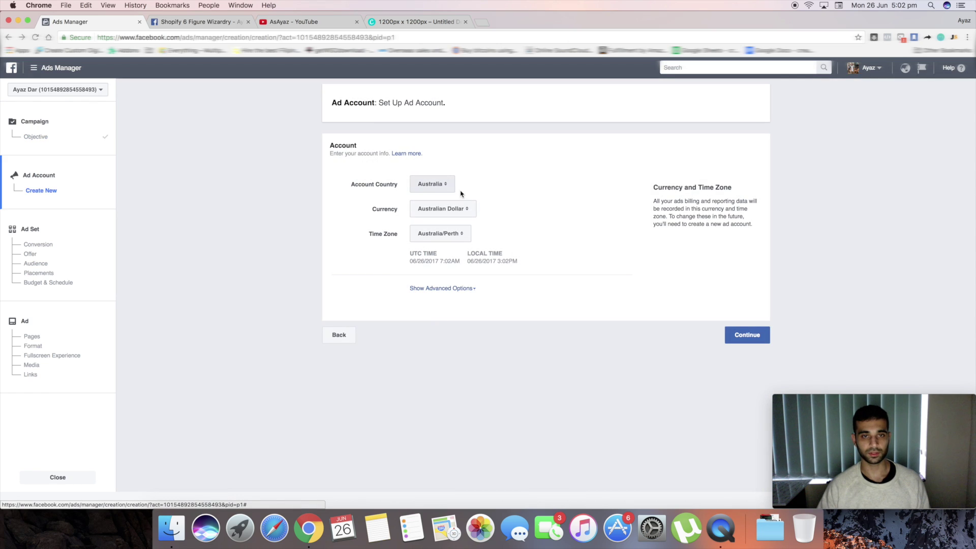
Step: Check the ad account's currency and time zone options, keep them as they are, and continue to the ad set
{"action": "left_click", "coordinate": [464, 208]}
{"action": "left_click", "coordinate": [441, 208]}
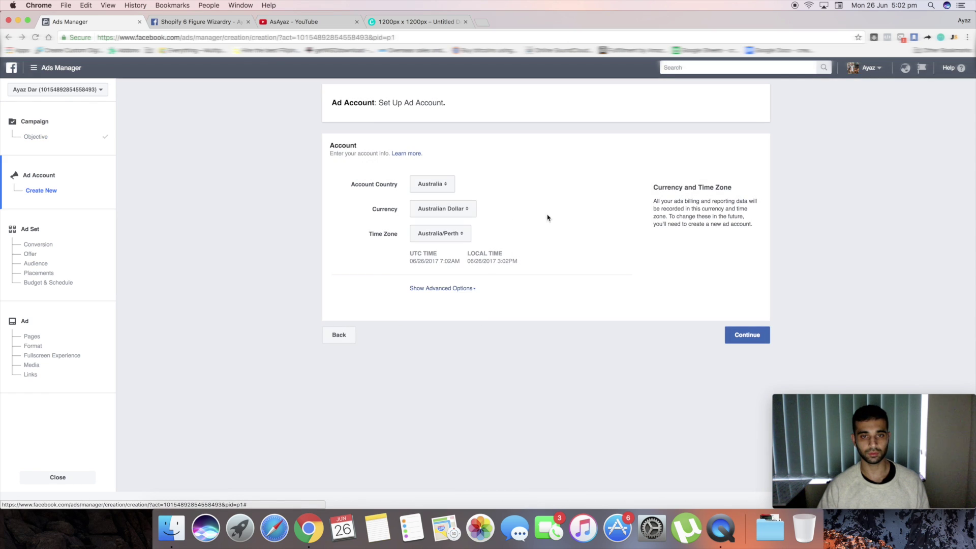
{"action": "left_click", "coordinate": [460, 235]}
{"action": "left_click", "coordinate": [499, 264]}
{"action": "key", "text": "Return"}
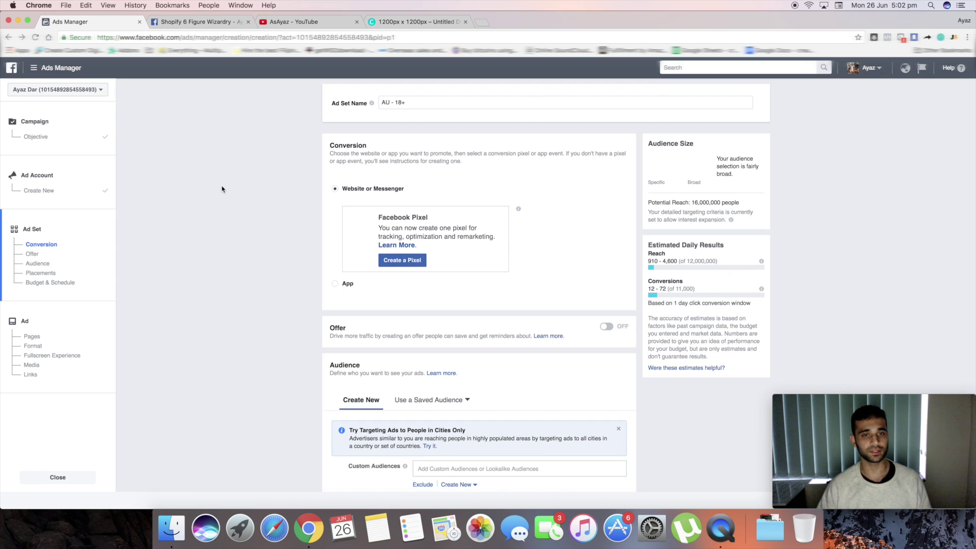
{"action": "left_click_drag", "start_coordinate": [198, 130], "coordinate": [356, 162]}
{"action": "left_click", "coordinate": [294, 177]}
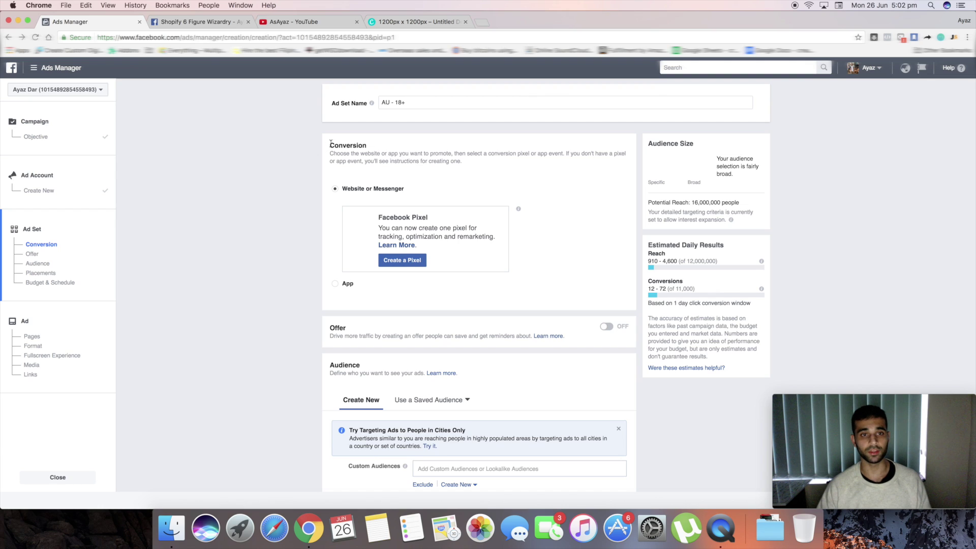
{"action": "left_click_drag", "start_coordinate": [331, 144], "coordinate": [464, 166]}
{"action": "left_click", "coordinate": [476, 172]}
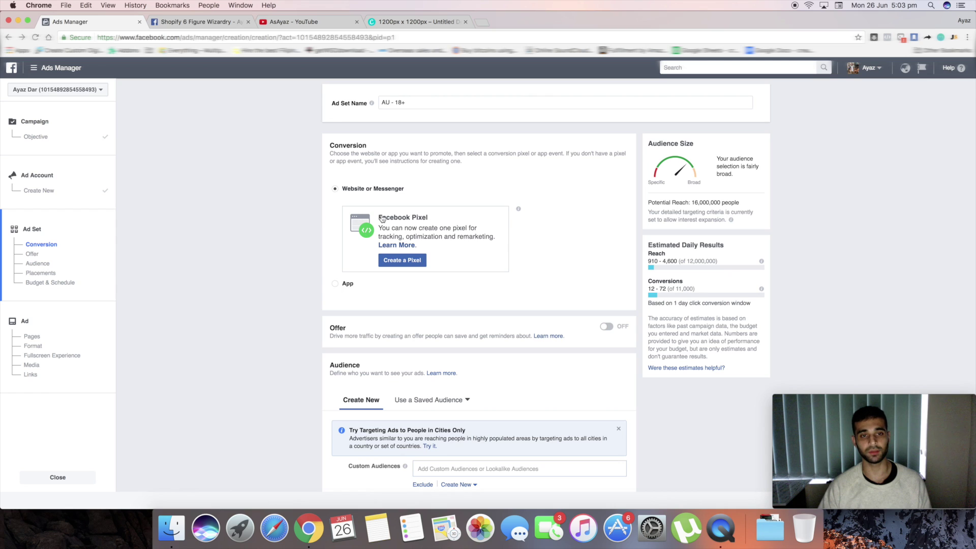
Step: Dismiss the tip about targeting ads to people in cities only in the Audience section
{"action": "scroll", "coordinate": [554, 253], "scroll_direction": "down", "scroll_amount": 5}
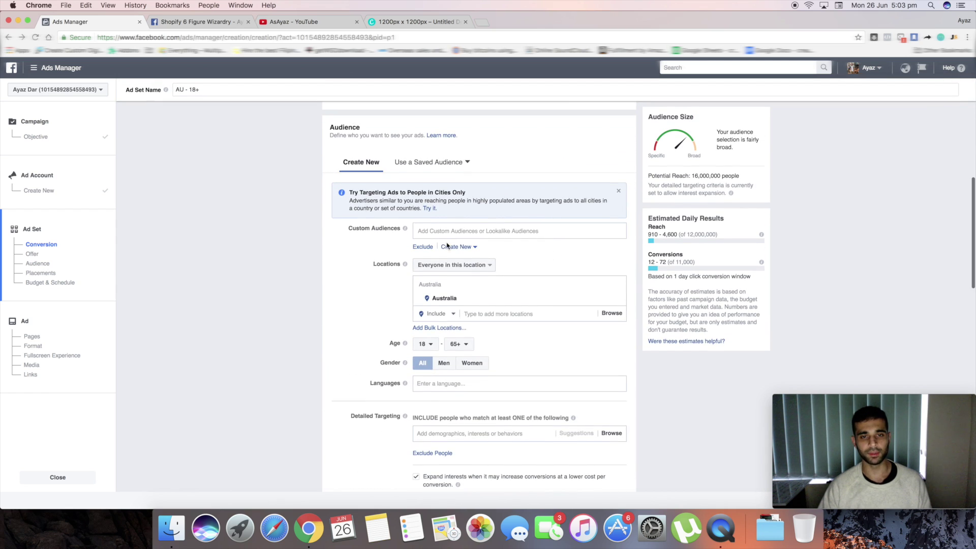
{"action": "left_click", "coordinate": [618, 191]}
{"action": "scroll", "coordinate": [222, 280], "scroll_direction": "down", "scroll_amount": 1}
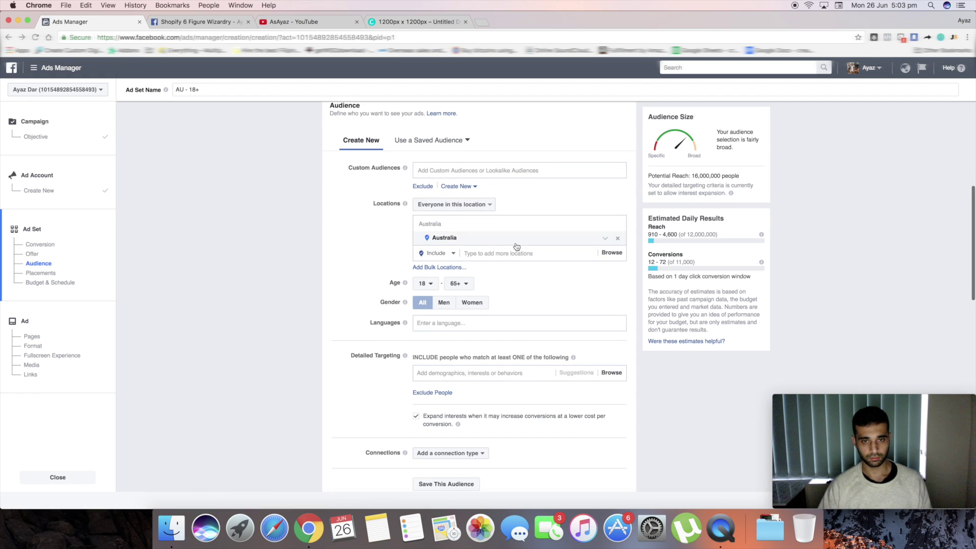
Step: Add United States as the audience location and remove Australia
{"action": "left_click", "coordinate": [501, 253]}
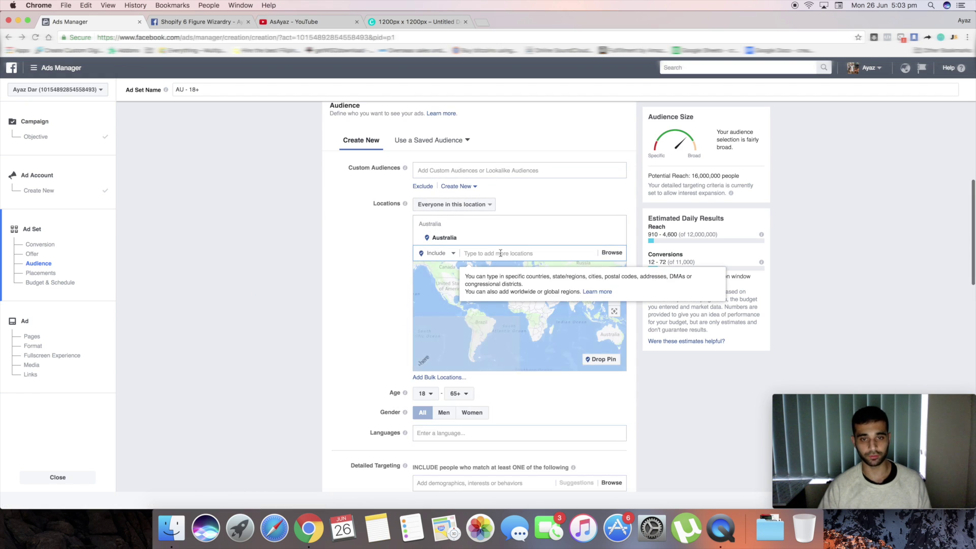
{"action": "type", "text": "united"}
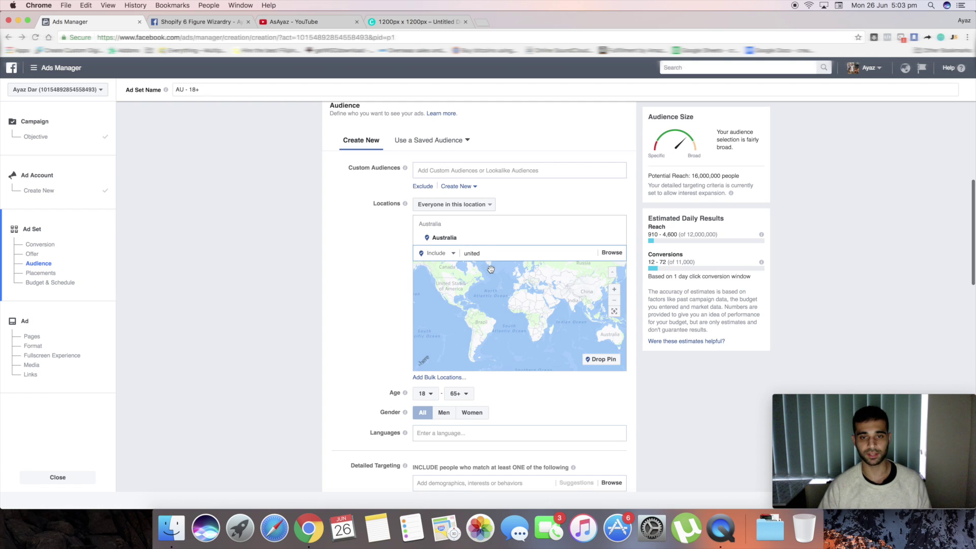
{"action": "key", "text": "super+a"}
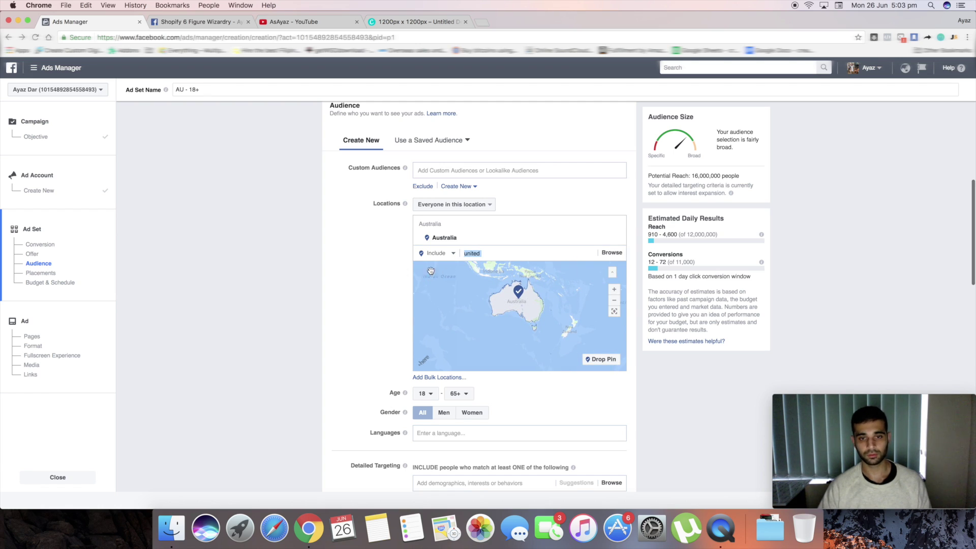
{"action": "left_click", "coordinate": [484, 254]}
{"action": "left_click", "coordinate": [486, 267]}
{"action": "left_click", "coordinate": [620, 239]}
Step: Set the audience's minimum age to 22
{"action": "scroll", "coordinate": [316, 258], "scroll_direction": "down", "scroll_amount": 3}
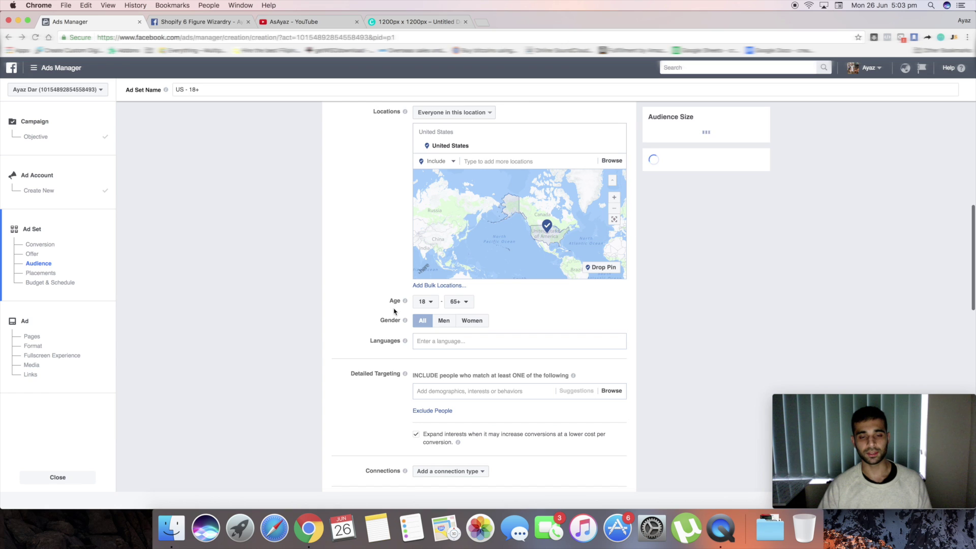
{"action": "left_click", "coordinate": [426, 301]}
{"action": "scroll", "coordinate": [328, 315], "scroll_direction": "down", "scroll_amount": 3}
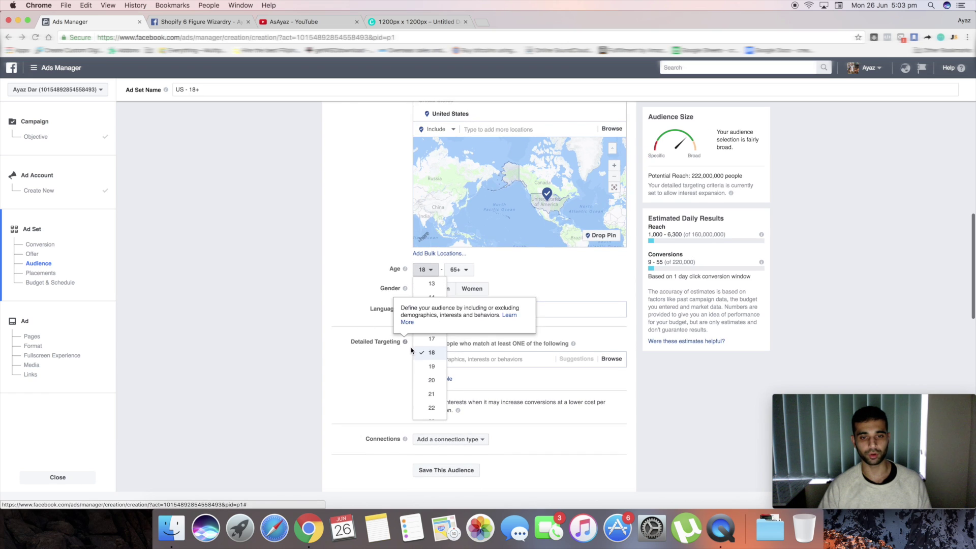
{"action": "scroll", "coordinate": [361, 324], "scroll_direction": "up", "scroll_amount": 1}
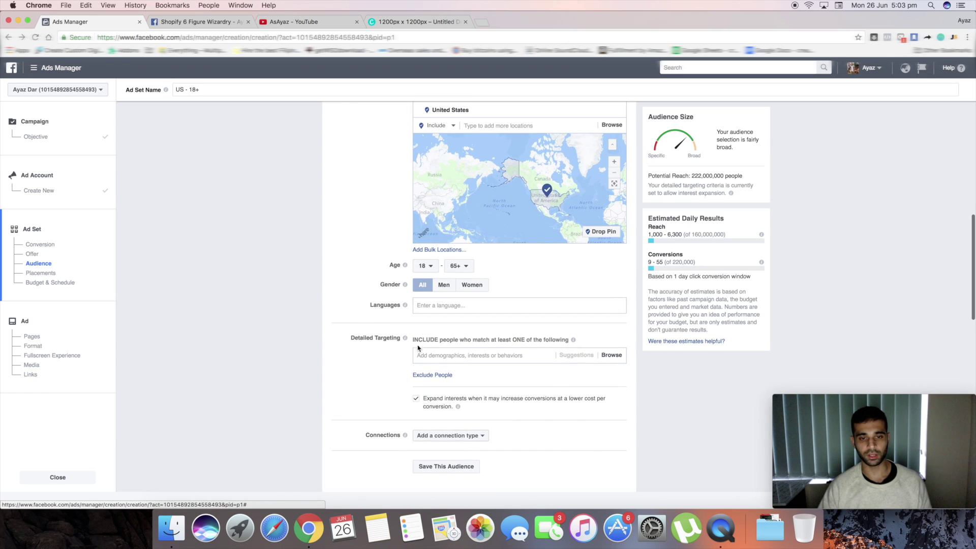
{"action": "left_click", "coordinate": [426, 266]}
{"action": "scroll", "coordinate": [429, 336], "scroll_direction": "down", "scroll_amount": 3}
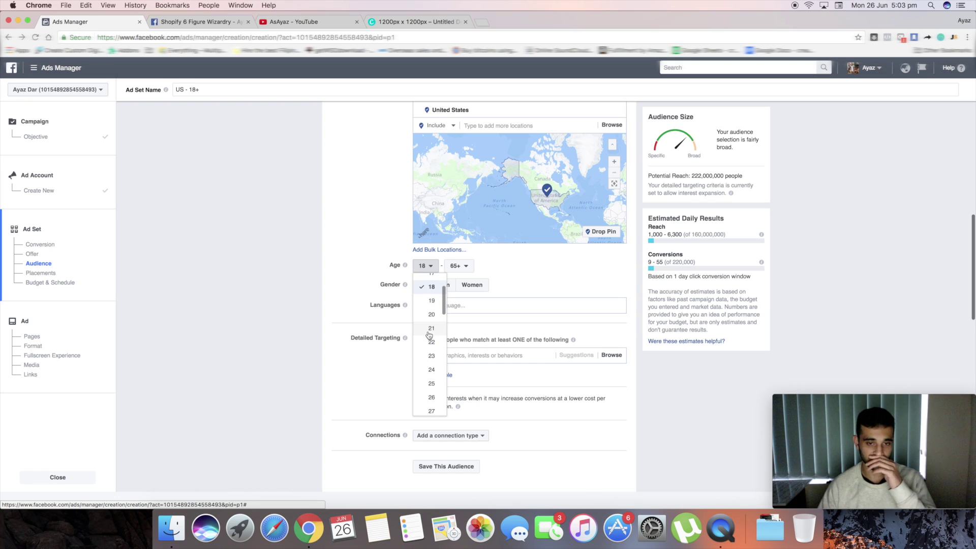
{"action": "left_click", "coordinate": [429, 342]}
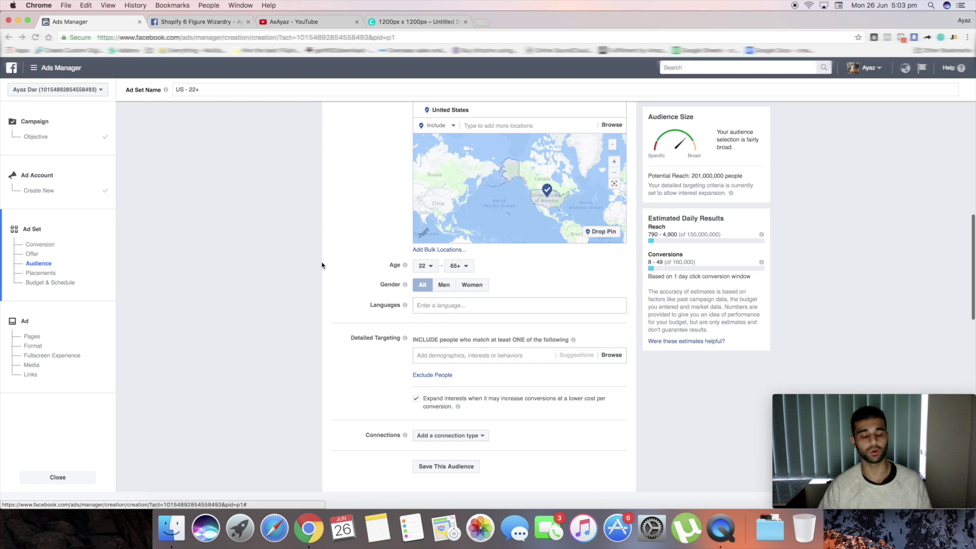
Step: Examine the audience's gender, language and detailed targeting settings and its potential reach
{"action": "scroll", "coordinate": [294, 264], "scroll_direction": "down", "scroll_amount": 3}
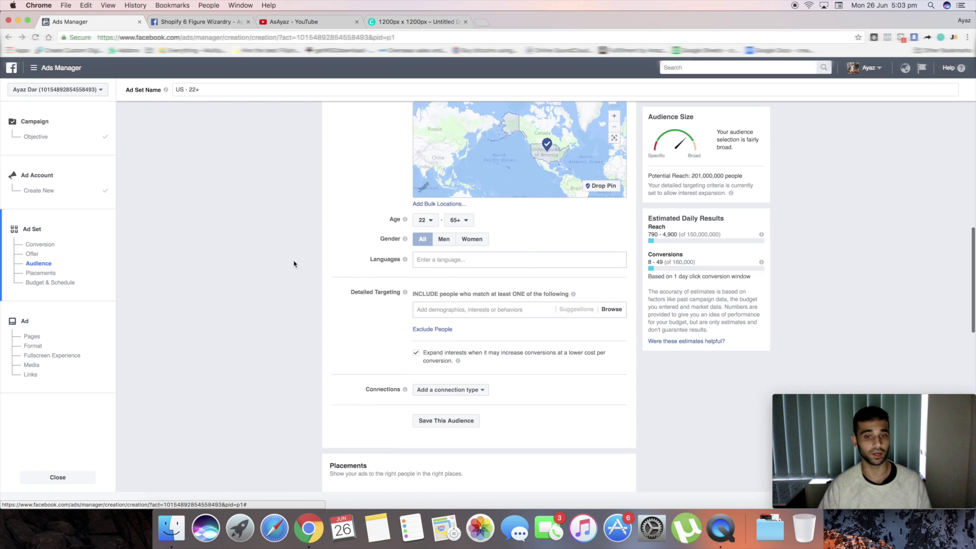
{"action": "scroll", "coordinate": [300, 274], "scroll_direction": "up", "scroll_amount": 3}
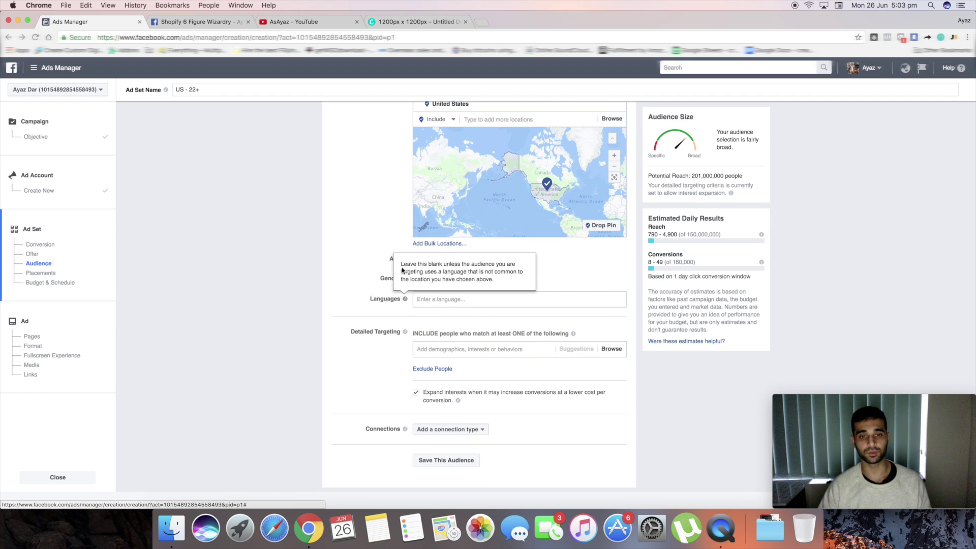
{"action": "scroll", "coordinate": [309, 287], "scroll_direction": "up", "scroll_amount": 1}
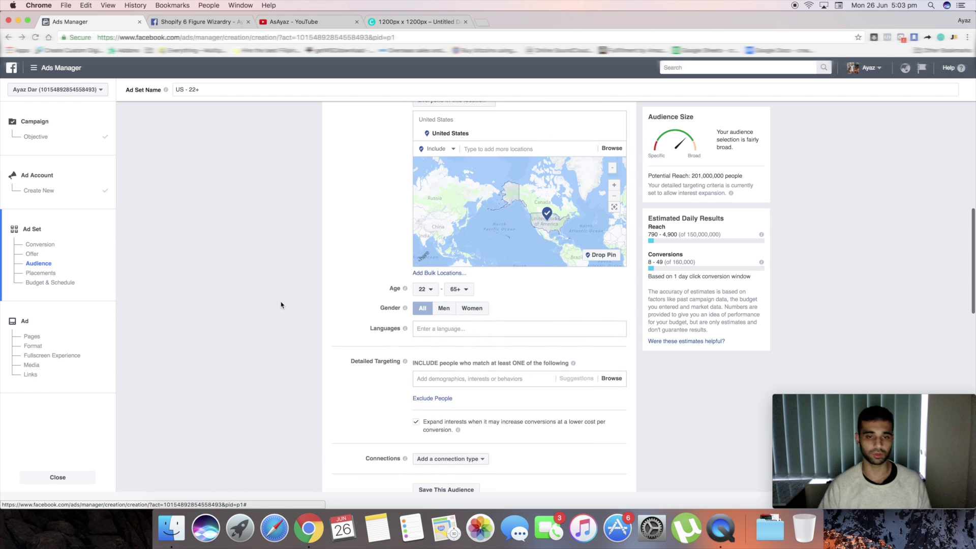
{"action": "scroll", "coordinate": [279, 303], "scroll_direction": "up", "scroll_amount": 1}
{"action": "scroll", "coordinate": [283, 319], "scroll_direction": "down", "scroll_amount": 5}
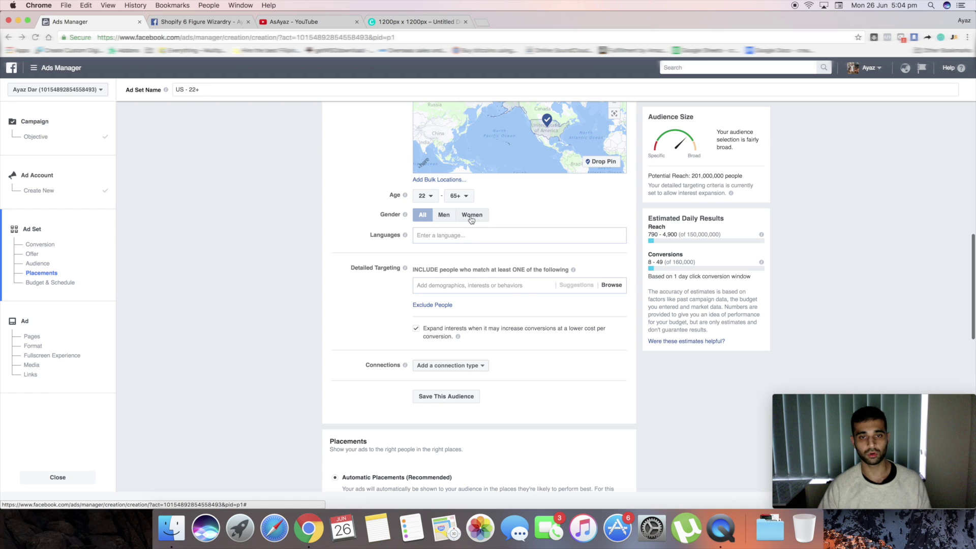
{"action": "scroll", "coordinate": [337, 252], "scroll_direction": "down", "scroll_amount": 1}
{"action": "scroll", "coordinate": [337, 253], "scroll_direction": "down", "scroll_amount": 2}
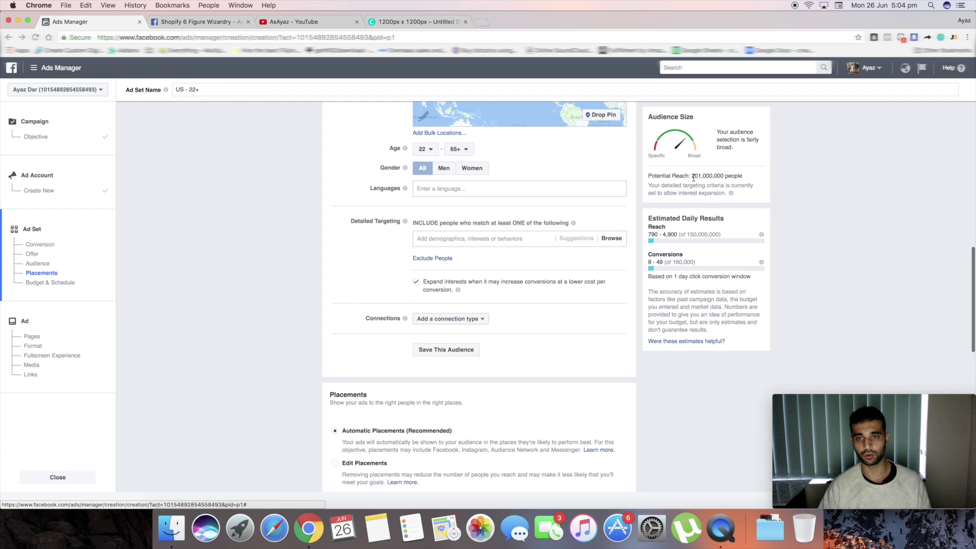
{"action": "mouse_move", "coordinate": [649, 175]}
{"action": "left_mouse_down"}
{"action": "mouse_move", "coordinate": [739, 174]}
{"action": "mouse_move", "coordinate": [636, 177]}
{"action": "mouse_move", "coordinate": [743, 175]}
{"action": "mouse_move", "coordinate": [655, 176]}
{"action": "left_mouse_up"}
{"action": "left_click", "coordinate": [654, 177]}
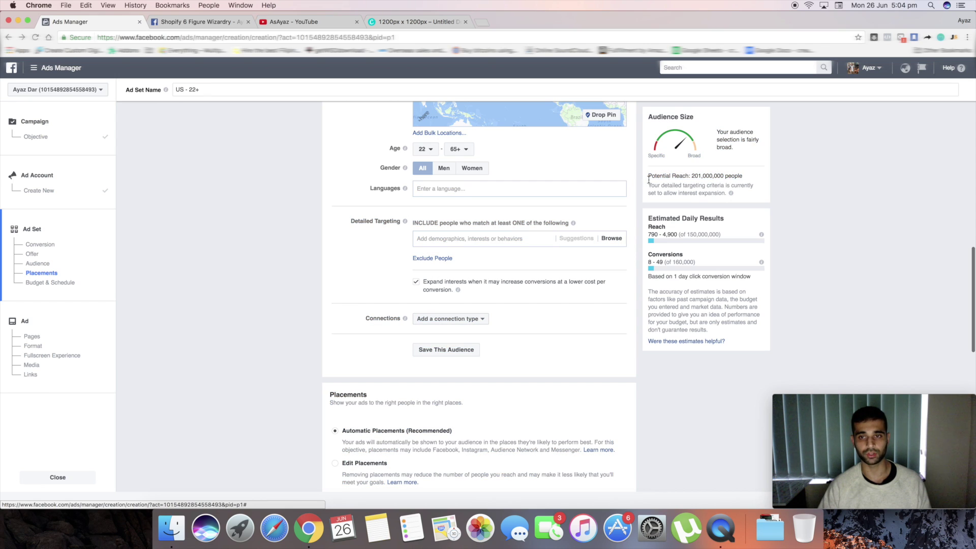
Step: Turn off interest expansion for the audience and open the detailed targeting categories
{"action": "left_click", "coordinate": [416, 283]}
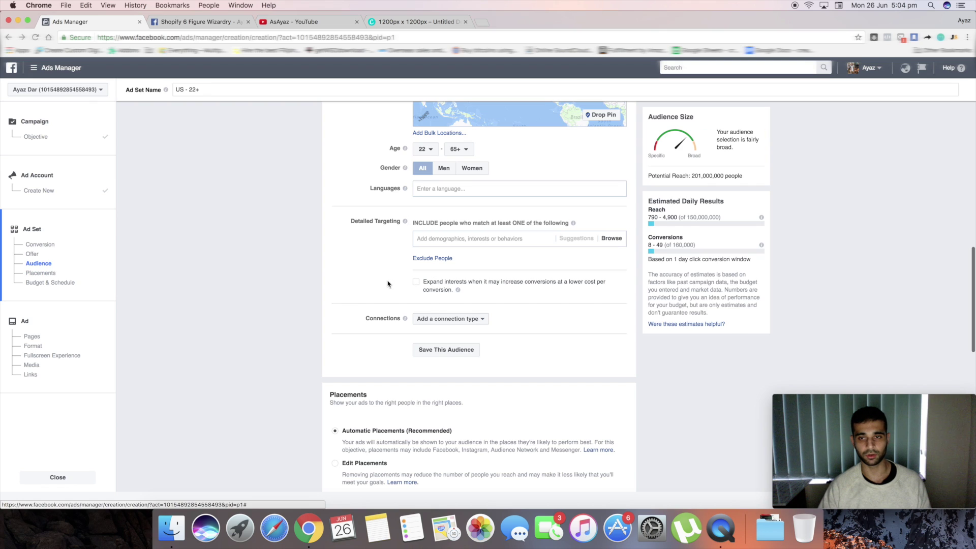
{"action": "left_click", "coordinate": [434, 238]}
{"action": "left_click", "coordinate": [277, 263]}
{"action": "scroll", "coordinate": [272, 279], "scroll_direction": "up", "scroll_amount": 1}
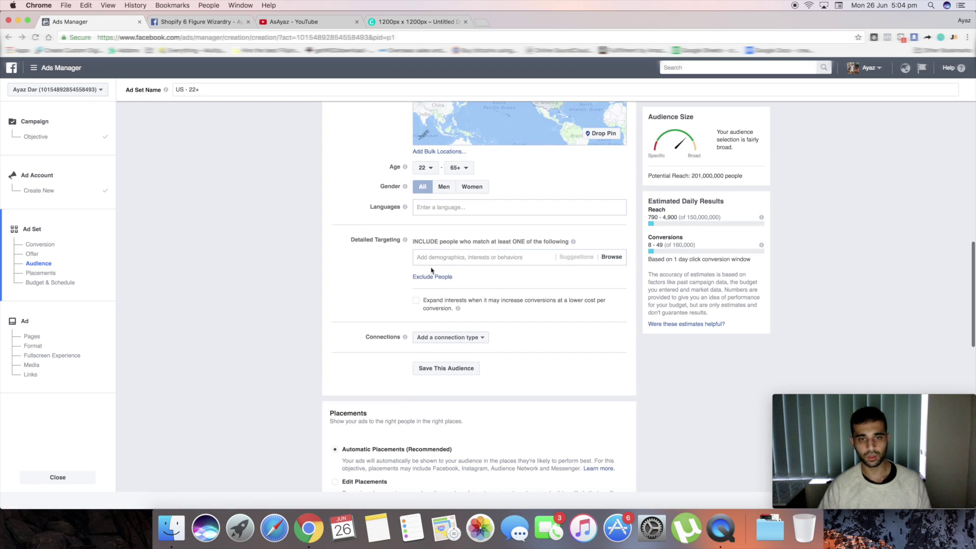
{"action": "left_click", "coordinate": [474, 264]}
{"action": "scroll", "coordinate": [292, 270], "scroll_direction": "down", "scroll_amount": 1}
{"action": "scroll", "coordinate": [291, 270], "scroll_direction": "up", "scroll_amount": 1}
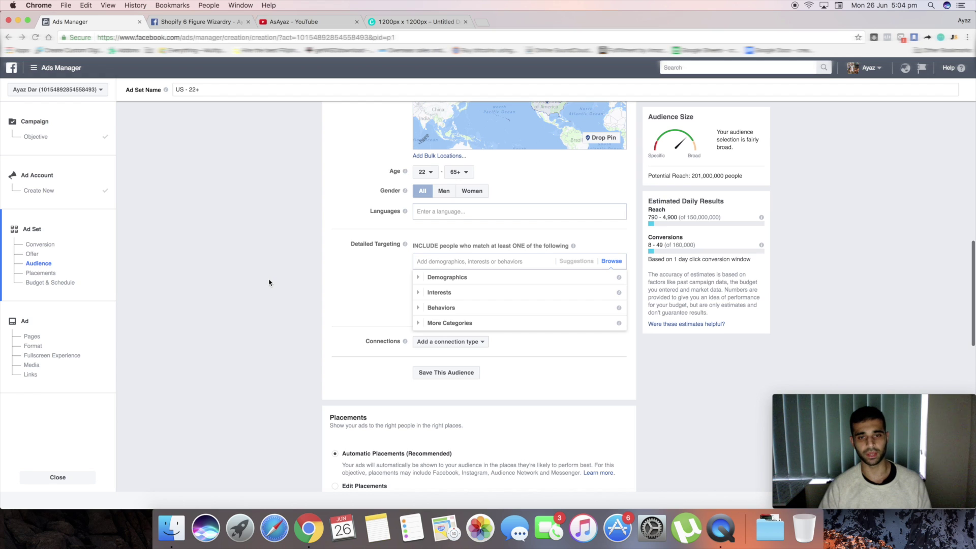
Step: Revisit the campaign objective section and return to the ad set's conversion settings
{"action": "left_click", "coordinate": [37, 137]}
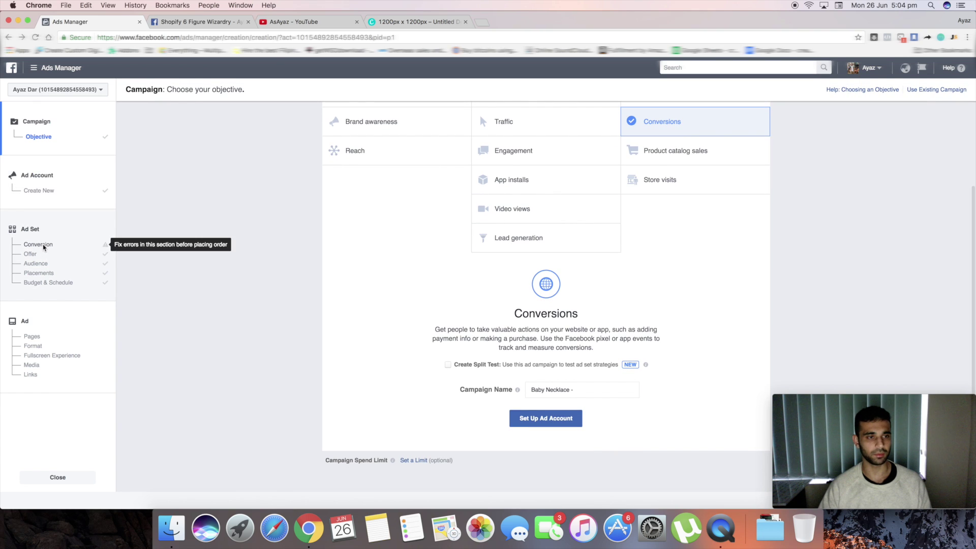
{"action": "left_click", "coordinate": [42, 244]}
{"action": "scroll", "coordinate": [229, 272], "scroll_direction": "down", "scroll_amount": 10}
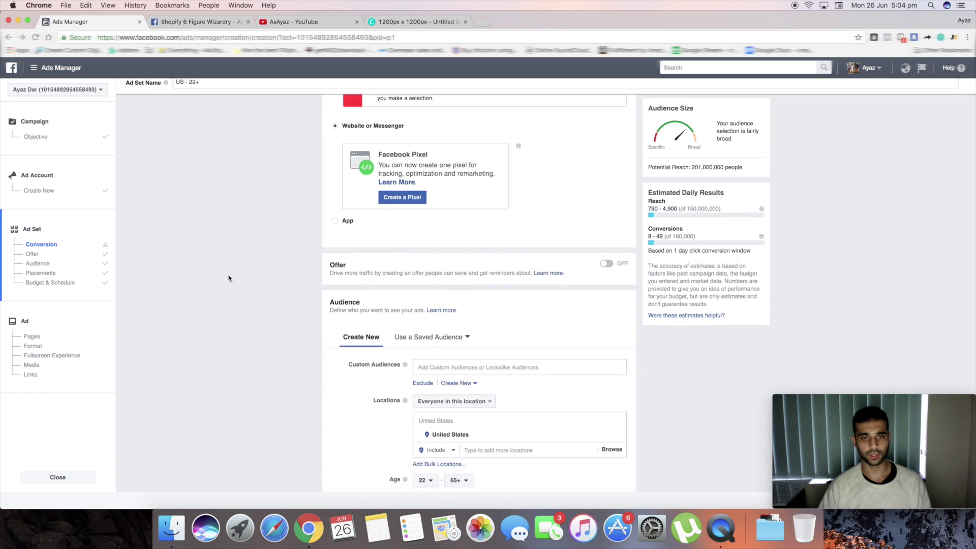
Step: Search detailed targeting for "baby" and examine the audience sizes of the suggested interests
{"action": "scroll", "coordinate": [229, 277], "scroll_direction": "down", "scroll_amount": 4}
{"action": "scroll", "coordinate": [228, 277], "scroll_direction": "up", "scroll_amount": 1}
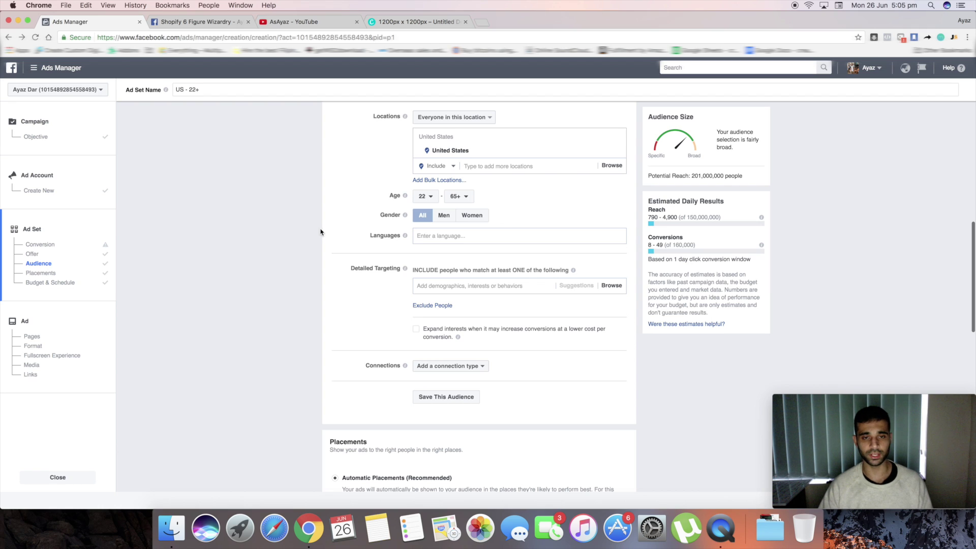
{"action": "scroll", "coordinate": [264, 281], "scroll_direction": "down", "scroll_amount": 1}
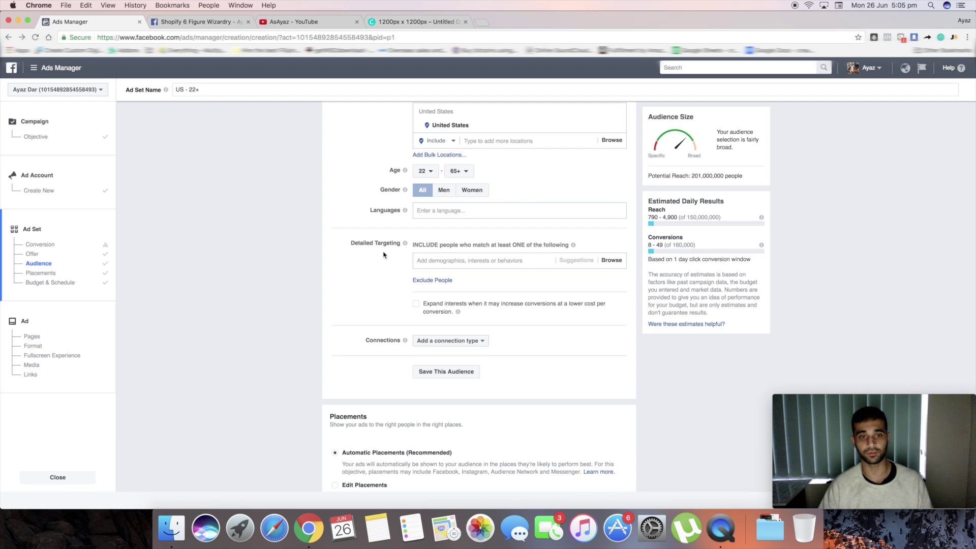
{"action": "left_click", "coordinate": [455, 259]}
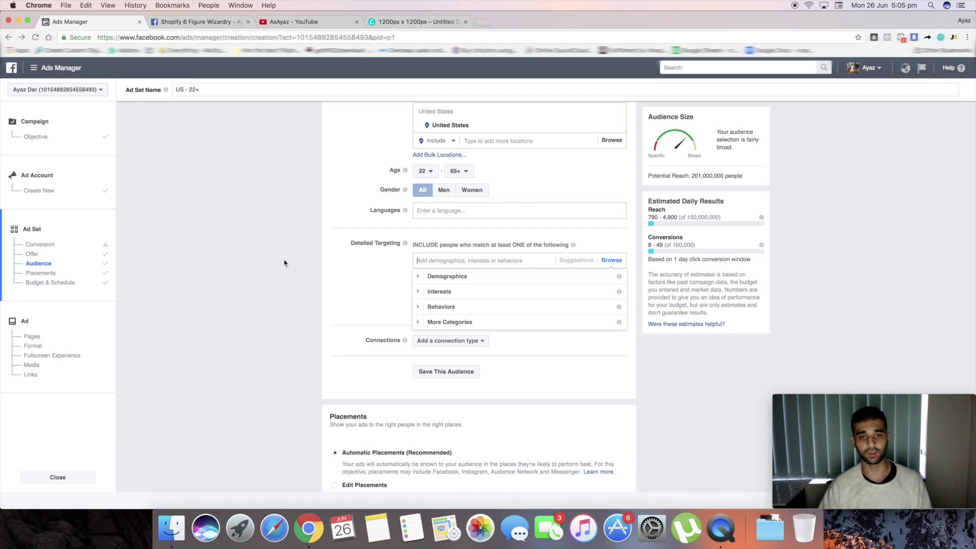
{"action": "type", "text": "baby"}
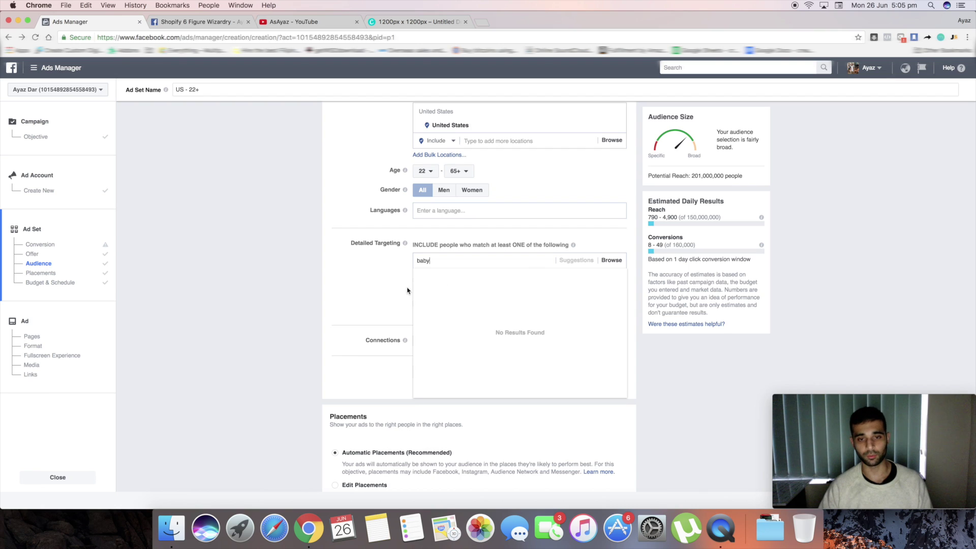
{"action": "left_click", "coordinate": [365, 282]}
{"action": "left_click", "coordinate": [433, 273]}
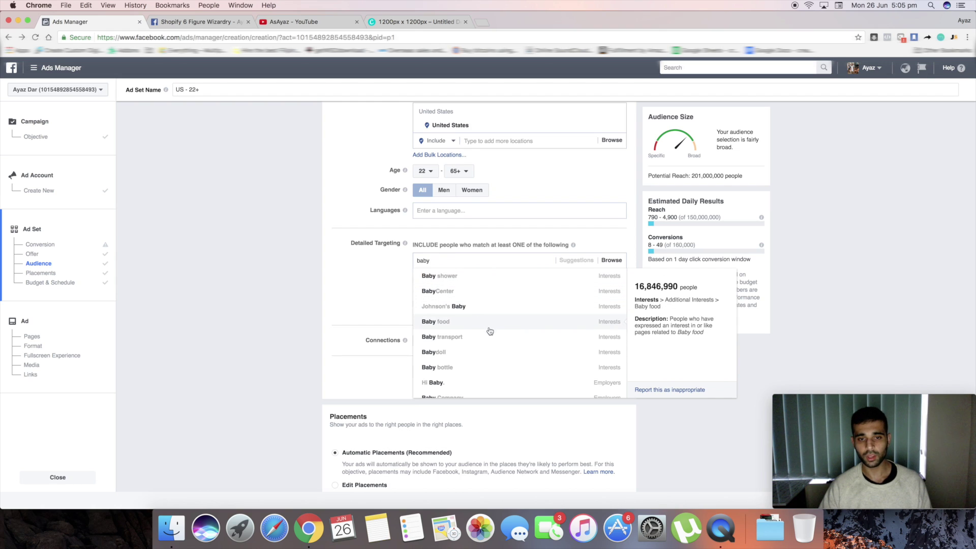
{"action": "scroll", "coordinate": [486, 328], "scroll_direction": "down", "scroll_amount": 3}
{"action": "scroll", "coordinate": [477, 318], "scroll_direction": "up", "scroll_amount": 4}
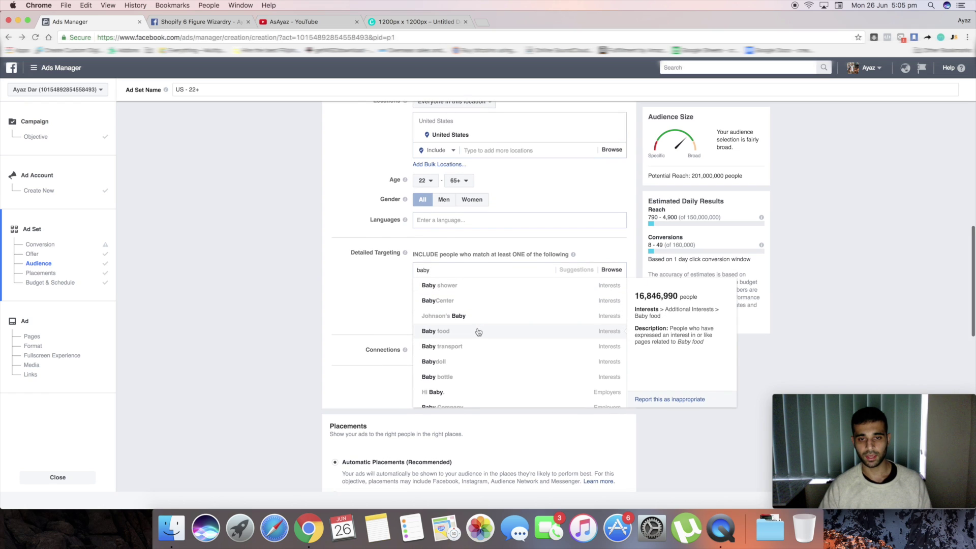
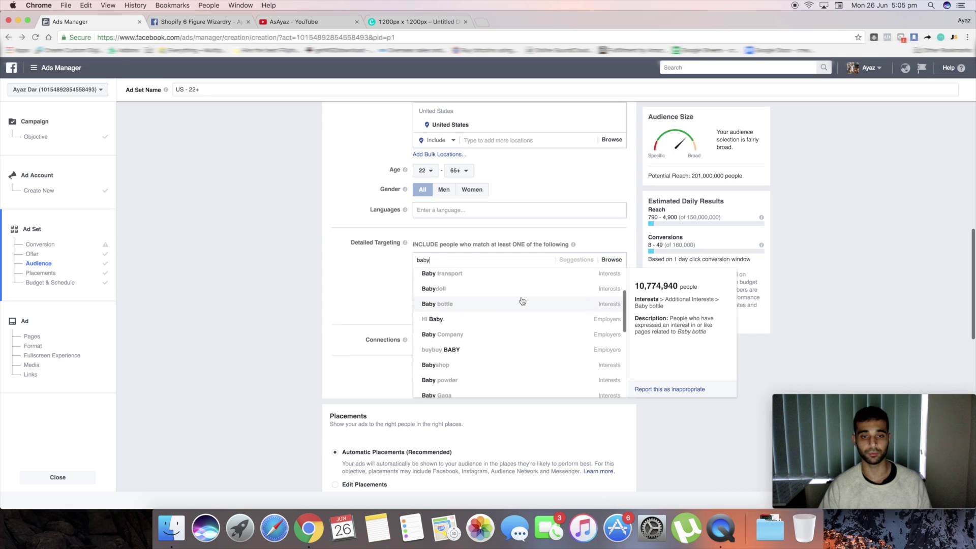
{"action": "scroll", "coordinate": [522, 300], "scroll_direction": "up", "scroll_amount": 6}
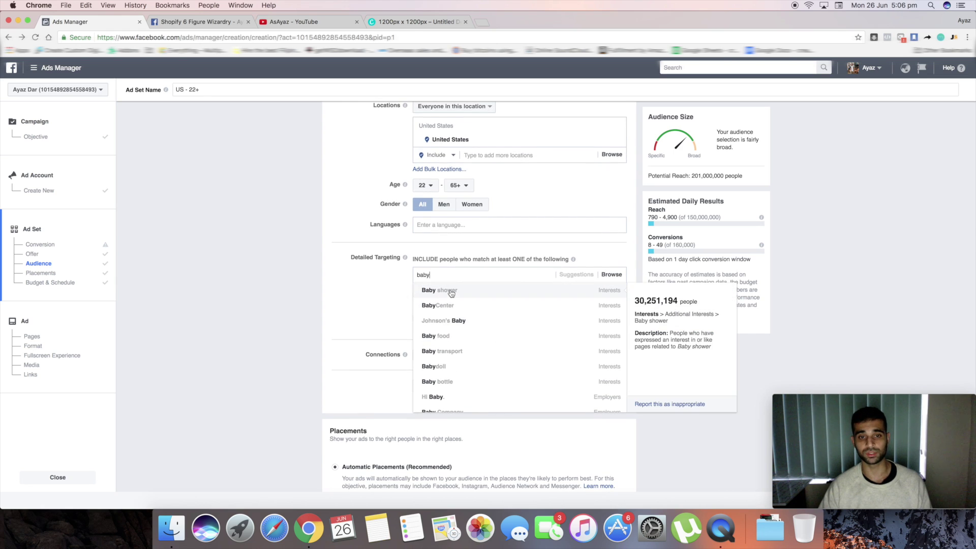
Step: Add Baby shower, Motherhood, Family, Child care, Parenting, Child and Parents (All) to the audience's detailed targeting
{"action": "left_click", "coordinate": [462, 299]}
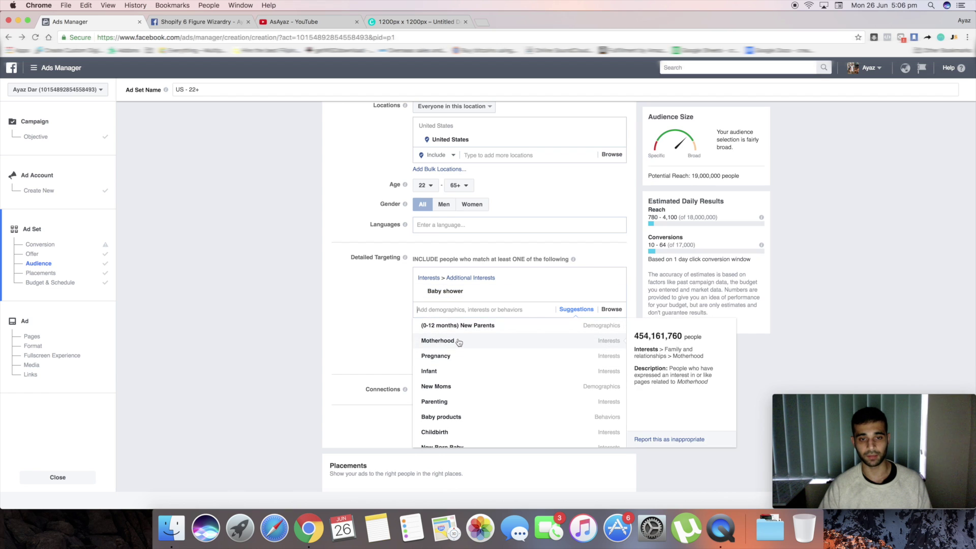
{"action": "left_click", "coordinate": [459, 341]}
{"action": "left_click", "coordinate": [456, 382]}
{"action": "left_click", "coordinate": [448, 383]}
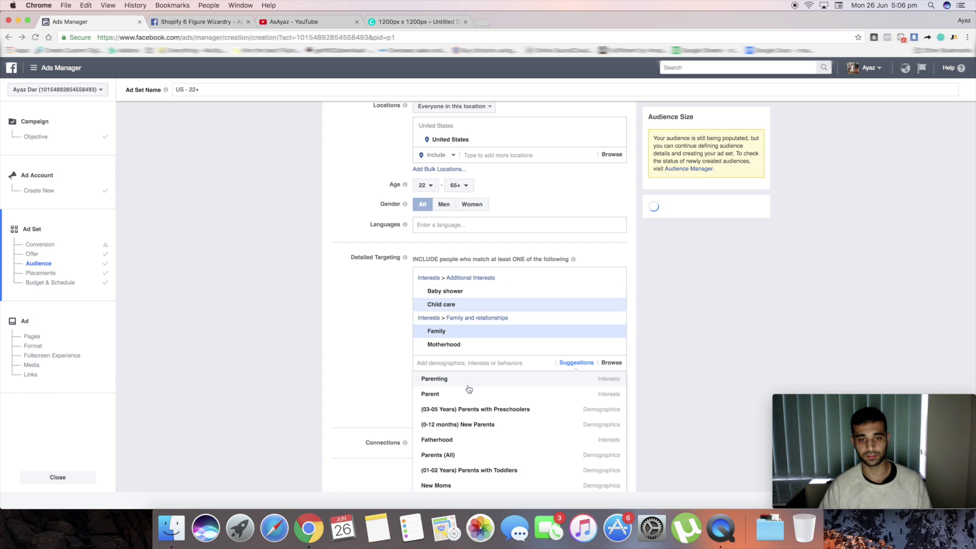
{"action": "left_click", "coordinate": [464, 382]}
{"action": "left_click", "coordinate": [463, 393]}
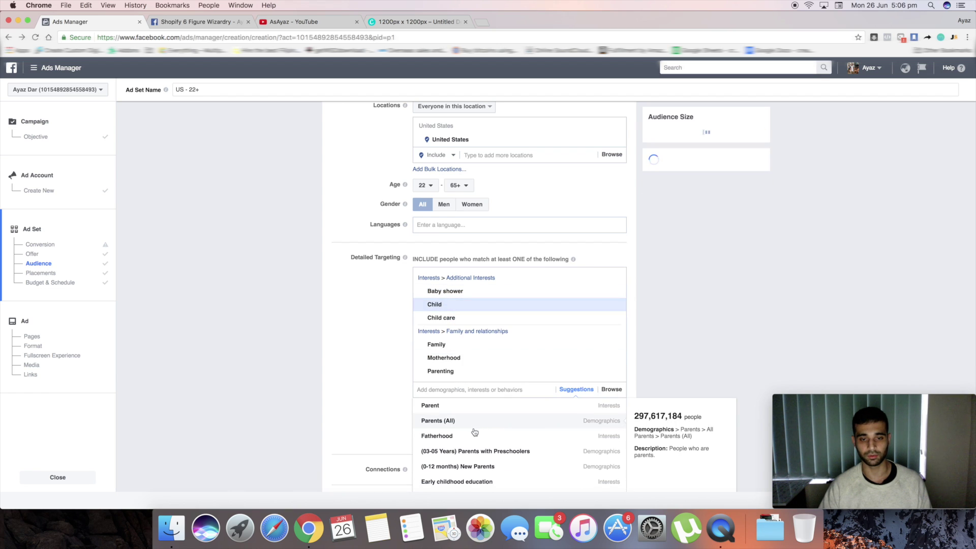
{"action": "left_click", "coordinate": [471, 424]}
{"action": "left_click", "coordinate": [358, 323]}
{"action": "scroll", "coordinate": [477, 338], "scroll_direction": "down", "scroll_amount": 2}
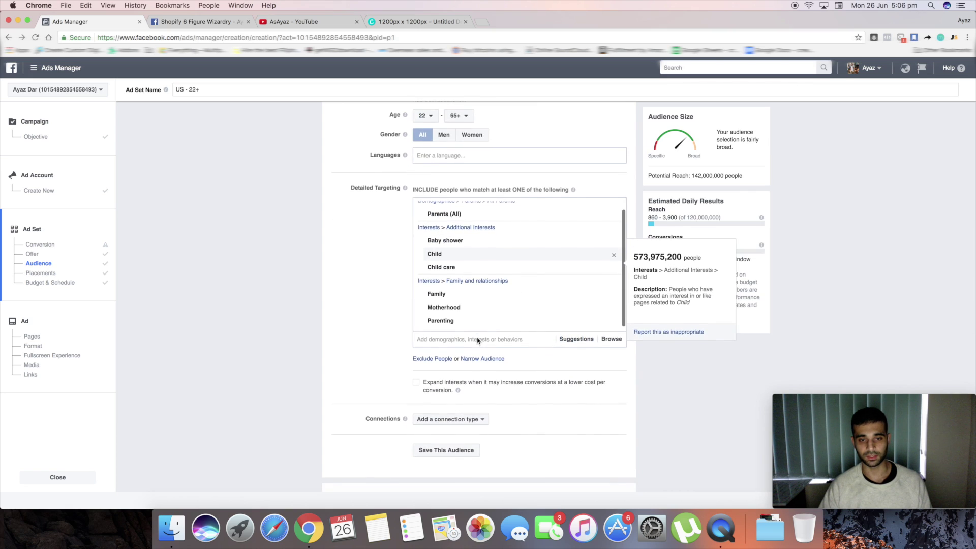
Step: Check the audience's potential reach and remove all demographic and interest groups from the detailed targeting
{"action": "mouse_move", "coordinate": [745, 176]}
{"action": "left_mouse_down"}
{"action": "mouse_move", "coordinate": [687, 176]}
{"action": "mouse_move", "coordinate": [745, 177]}
{"action": "left_mouse_up"}
{"action": "left_click", "coordinate": [699, 176]}
{"action": "left_click", "coordinate": [713, 175]}
{"action": "left_click", "coordinate": [745, 178]}
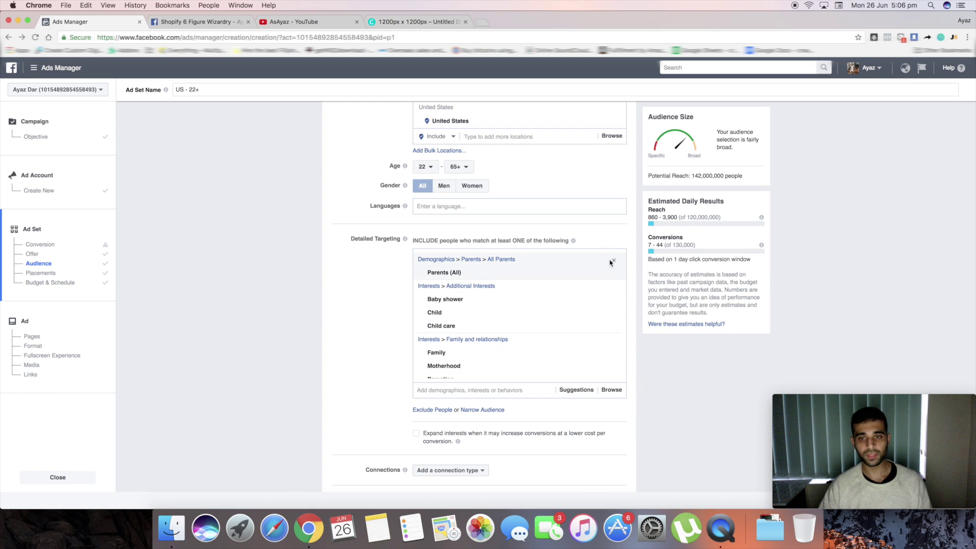
{"action": "left_click", "coordinate": [614, 262]}
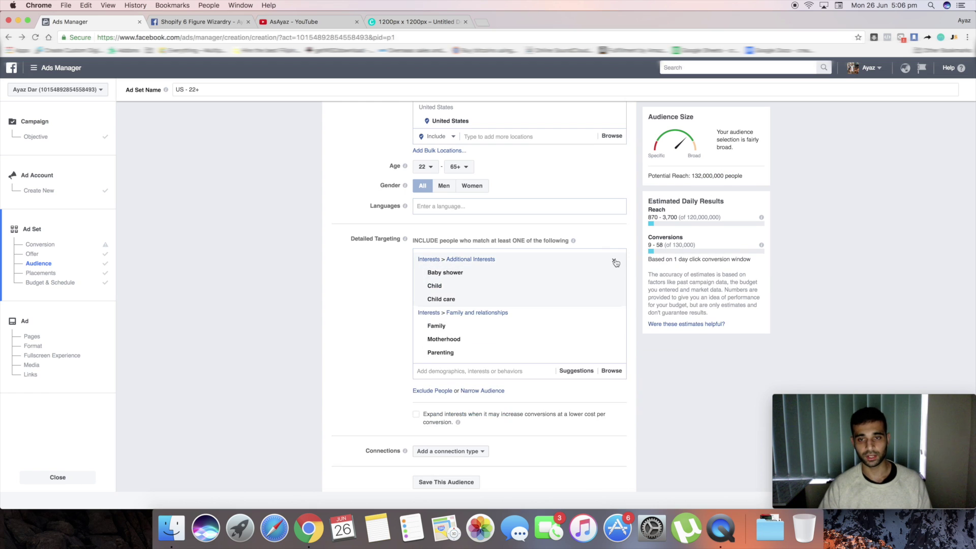
{"action": "left_click", "coordinate": [613, 261]}
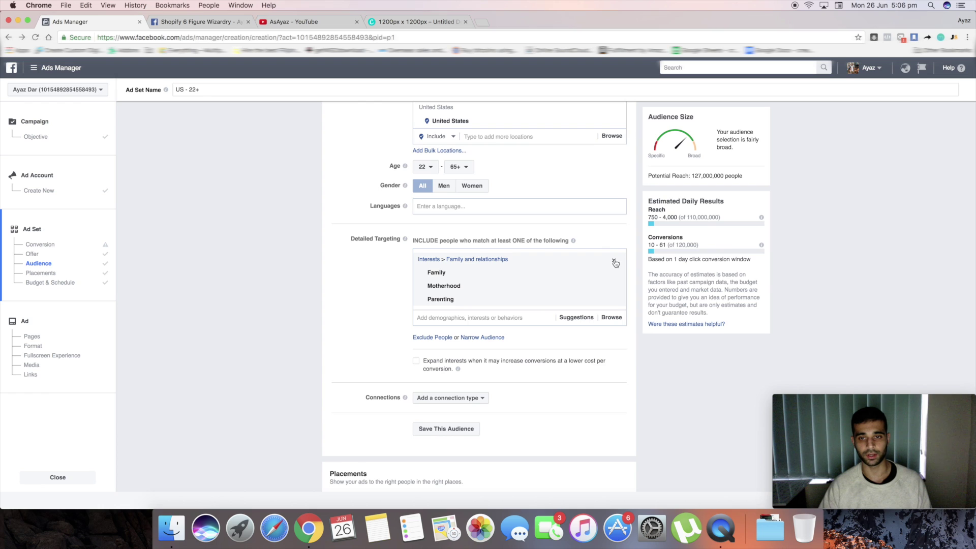
{"action": "left_click", "coordinate": [614, 261]}
Step: Search detailed targeting for "baby", add the Baby shower interest and check the audience's potential reach
{"action": "left_click", "coordinate": [437, 256]}
{"action": "type", "text": "baby"}
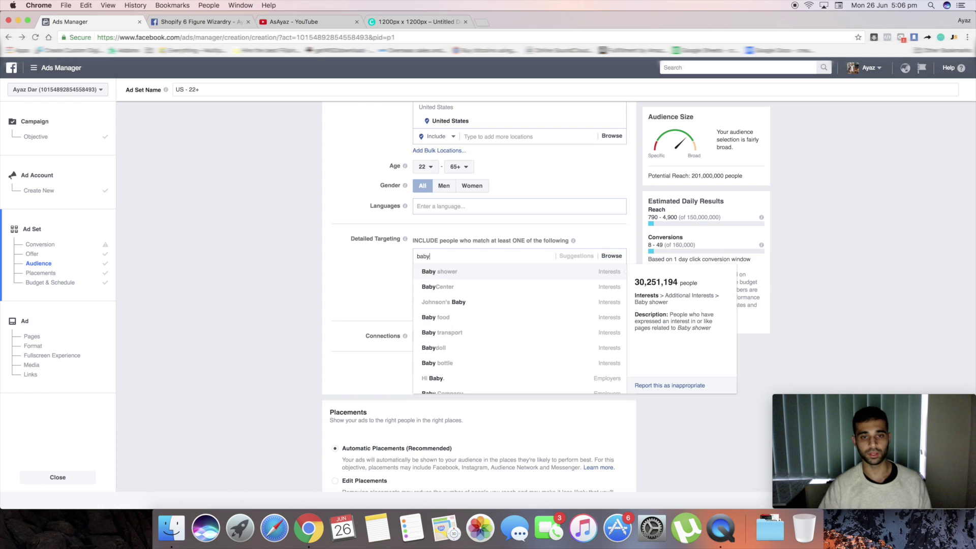
{"action": "left_click", "coordinate": [437, 273]}
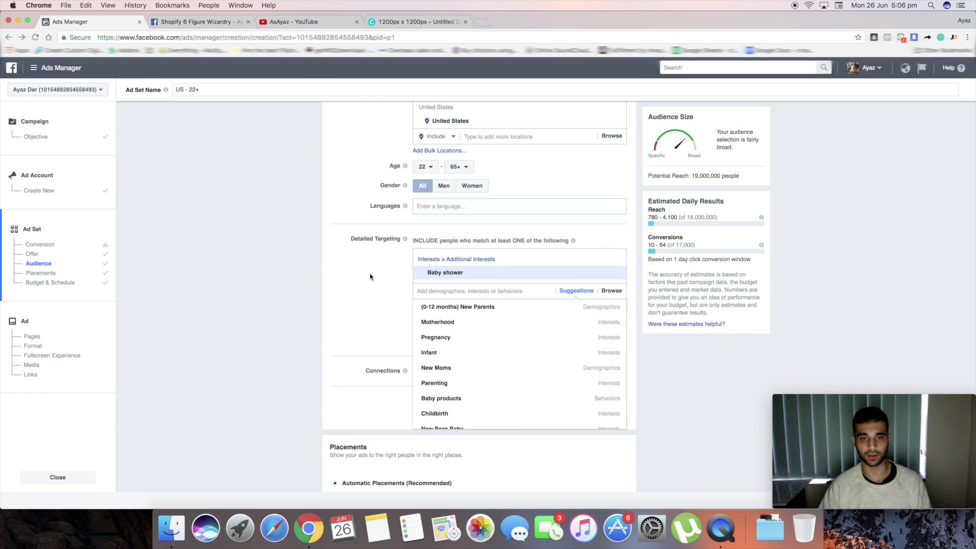
{"action": "scroll", "coordinate": [370, 277], "scroll_direction": "down", "scroll_amount": 1}
{"action": "scroll", "coordinate": [438, 330], "scroll_direction": "down", "scroll_amount": 2}
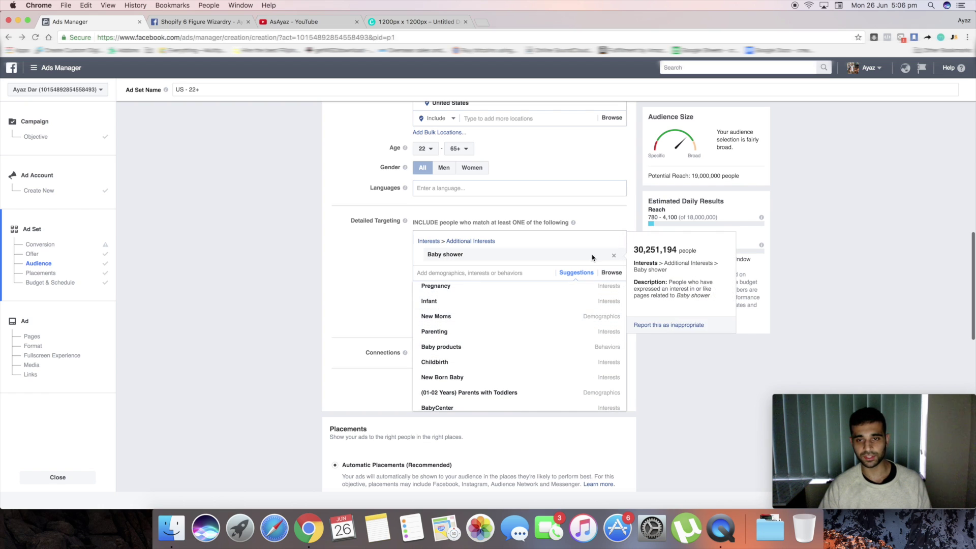
{"action": "mouse_move", "coordinate": [689, 175]}
{"action": "left_mouse_down"}
{"action": "mouse_move", "coordinate": [740, 175]}
{"action": "mouse_move", "coordinate": [691, 175]}
{"action": "left_mouse_up"}
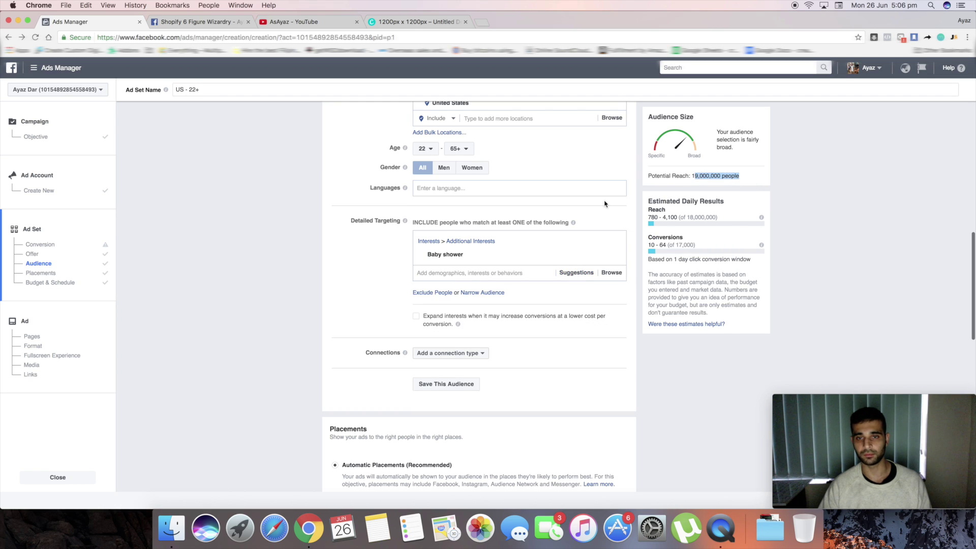
Step: Browse the targeting suggestions related to Baby shower without adding any of them
{"action": "left_click", "coordinate": [470, 279]}
{"action": "scroll", "coordinate": [474, 350], "scroll_direction": "down", "scroll_amount": 5}
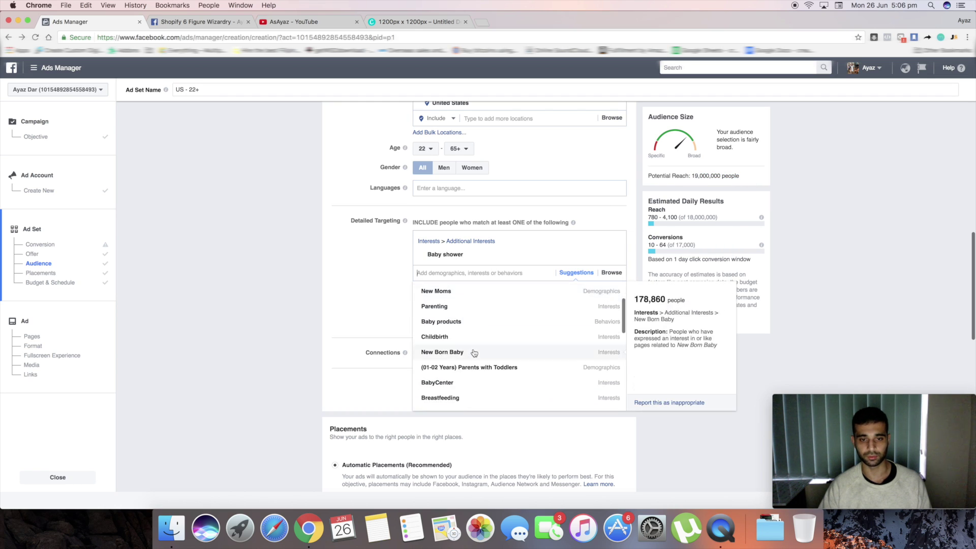
{"action": "left_click", "coordinate": [378, 290]}
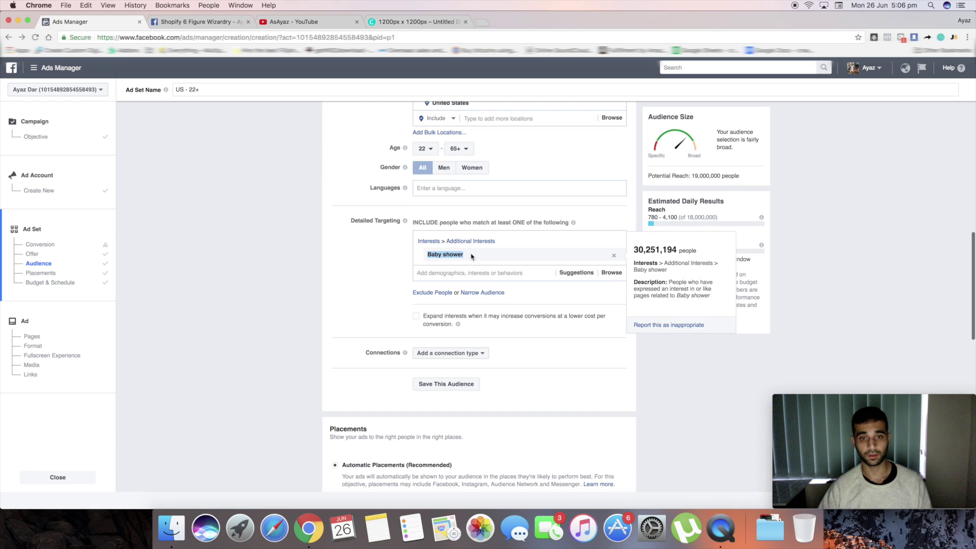
{"action": "left_click", "coordinate": [439, 271]}
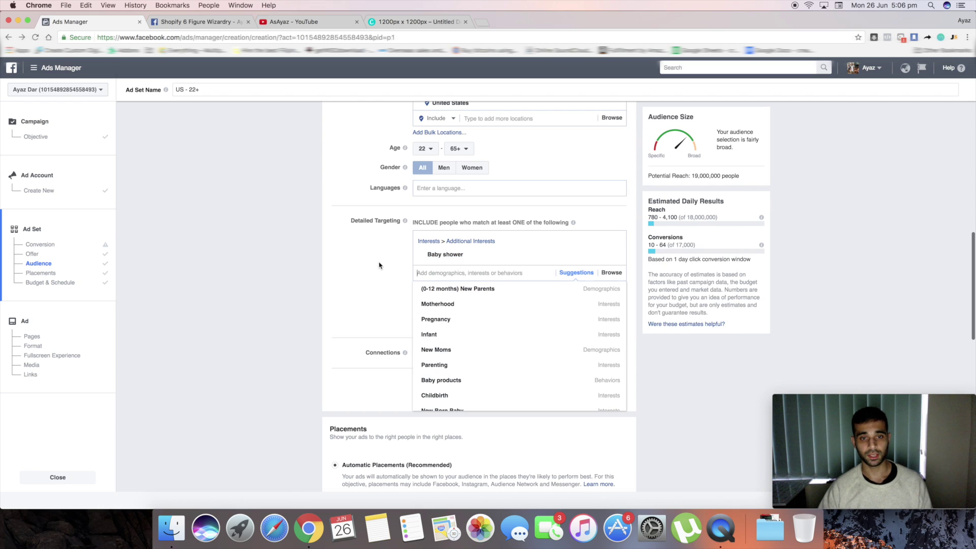
{"action": "left_click", "coordinate": [383, 263]}
{"action": "left_click", "coordinate": [465, 272]}
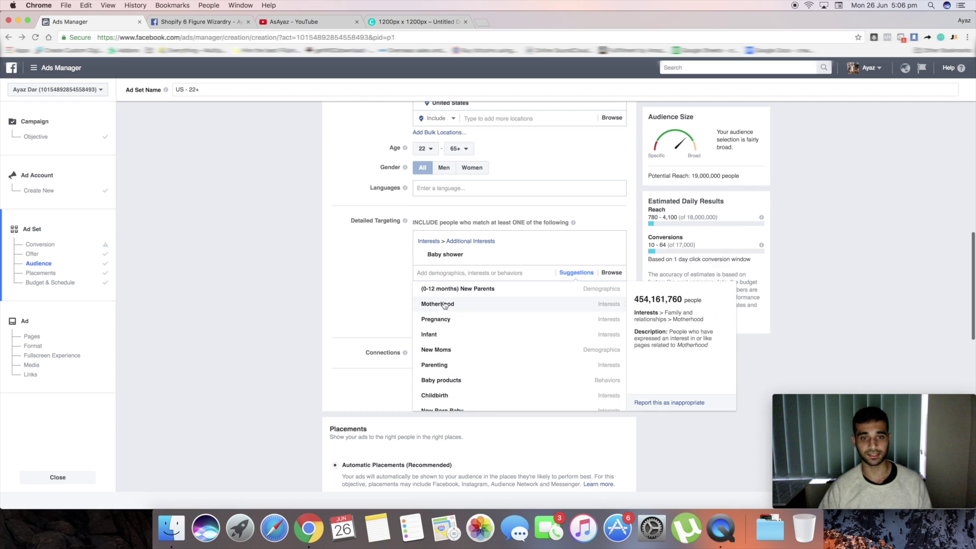
{"action": "scroll", "coordinate": [475, 367], "scroll_direction": "down", "scroll_amount": 4}
{"action": "scroll", "coordinate": [474, 367], "scroll_direction": "down", "scroll_amount": 2}
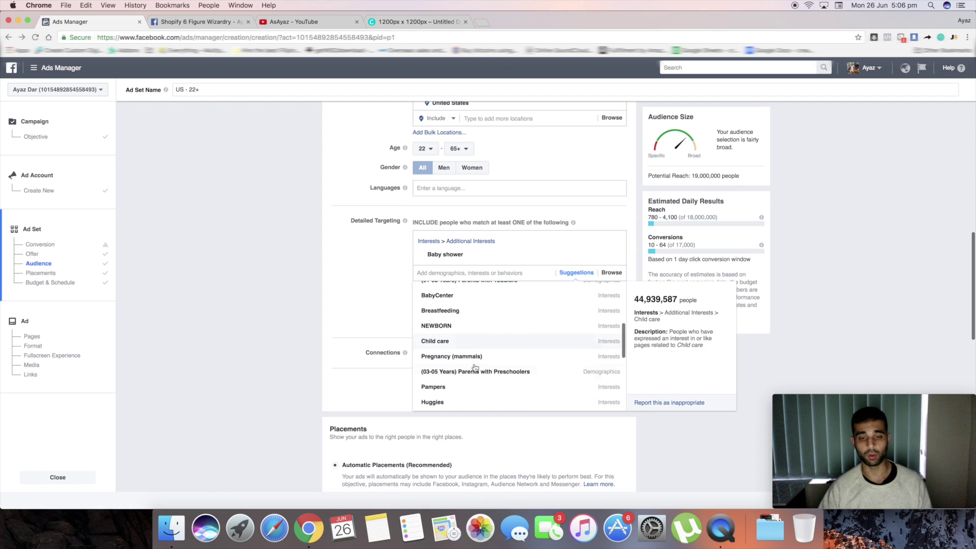
{"action": "left_click", "coordinate": [384, 303]}
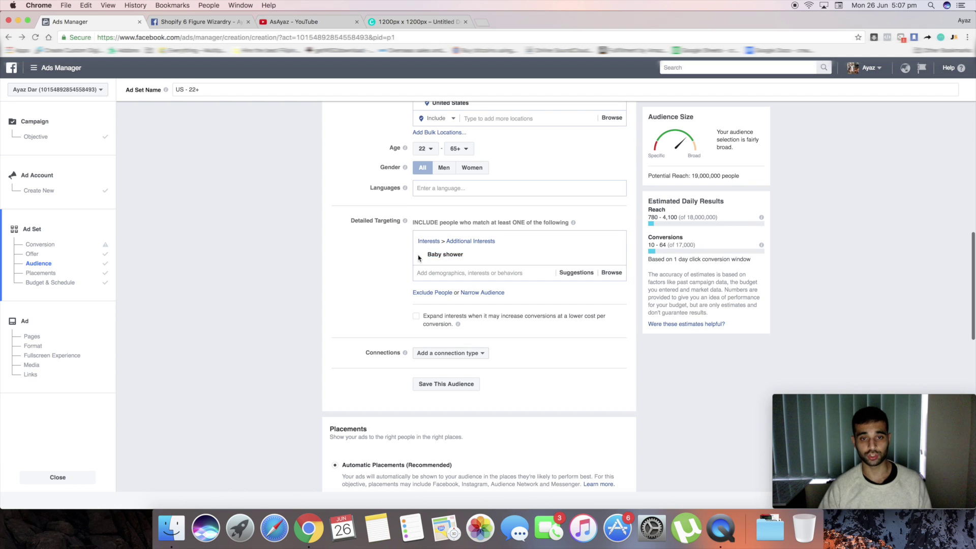
Step: Compare the Baby shower interest's total audience size with the ad set's potential reach
{"action": "mouse_move", "coordinate": [446, 259]}
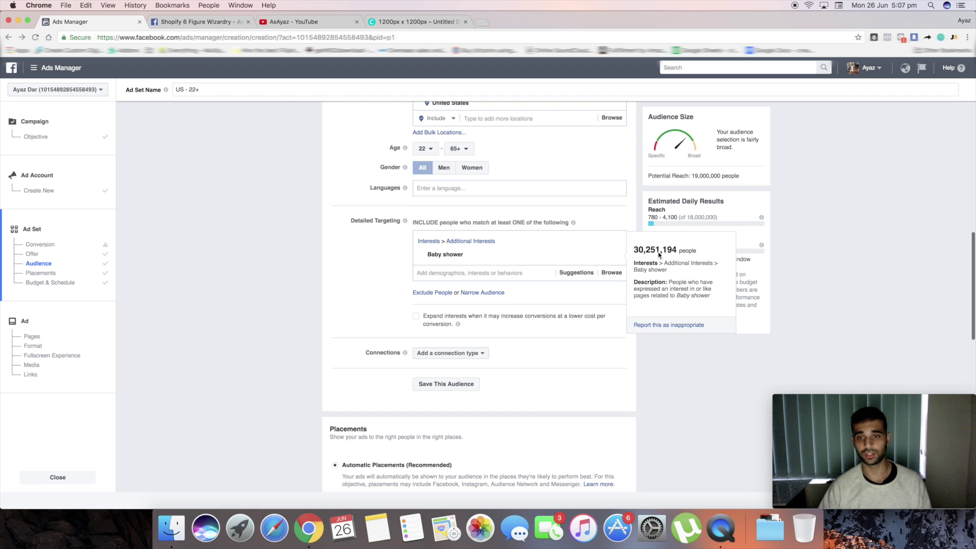
{"action": "left_click_drag", "start_coordinate": [693, 176], "coordinate": [734, 176]}
{"action": "left_click", "coordinate": [745, 177]}
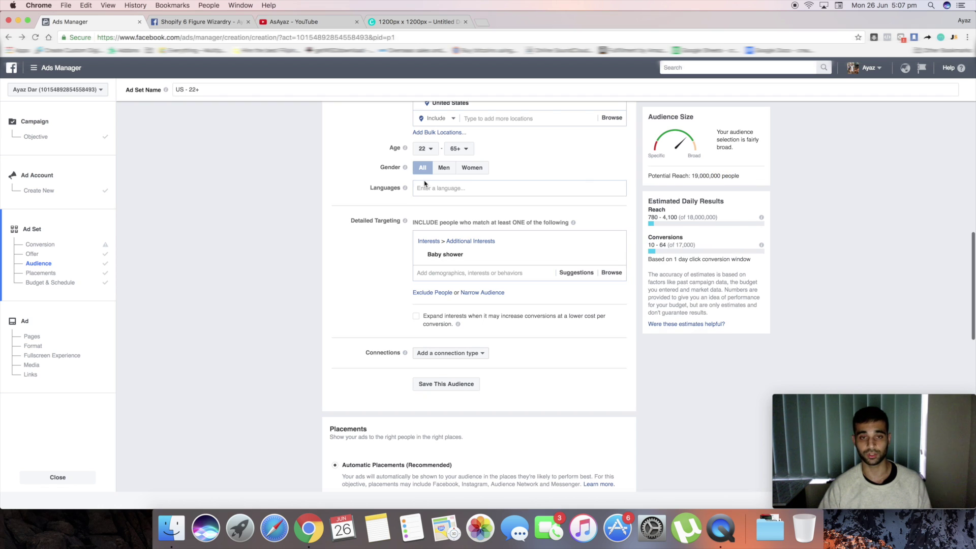
{"action": "scroll", "coordinate": [279, 266], "scroll_direction": "up", "scroll_amount": 1}
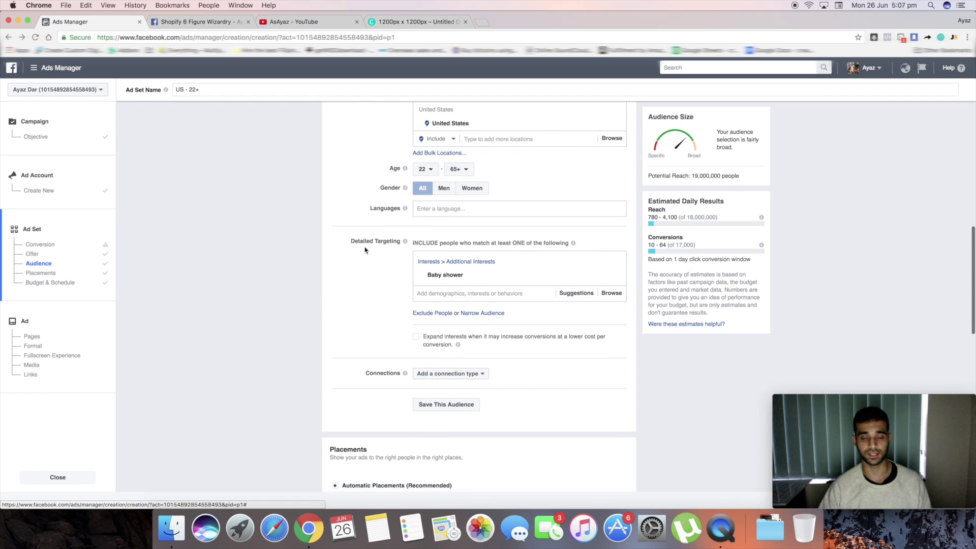
{"action": "scroll", "coordinate": [325, 301], "scroll_direction": "down", "scroll_amount": 1}
{"action": "left_click", "coordinate": [438, 282]}
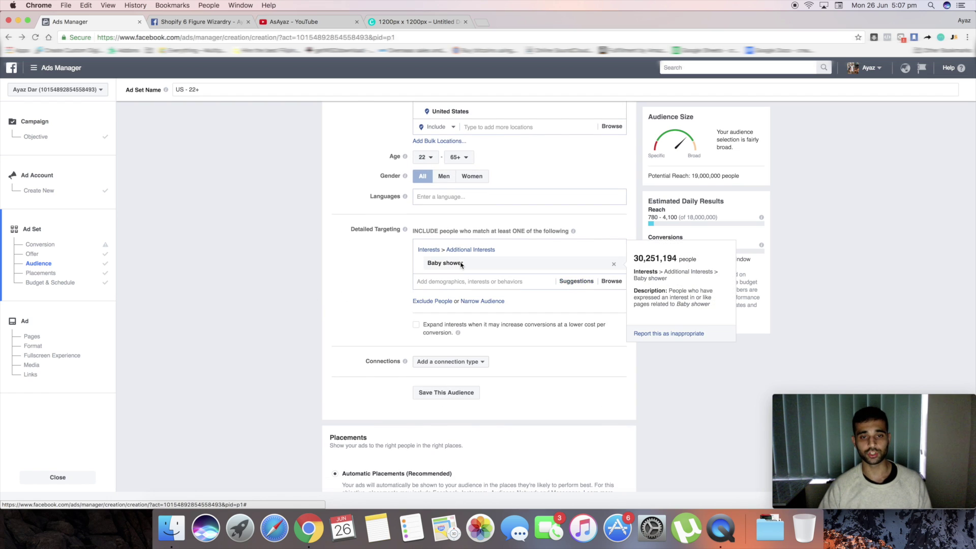
{"action": "left_click_drag", "start_coordinate": [477, 265], "coordinate": [424, 266]}
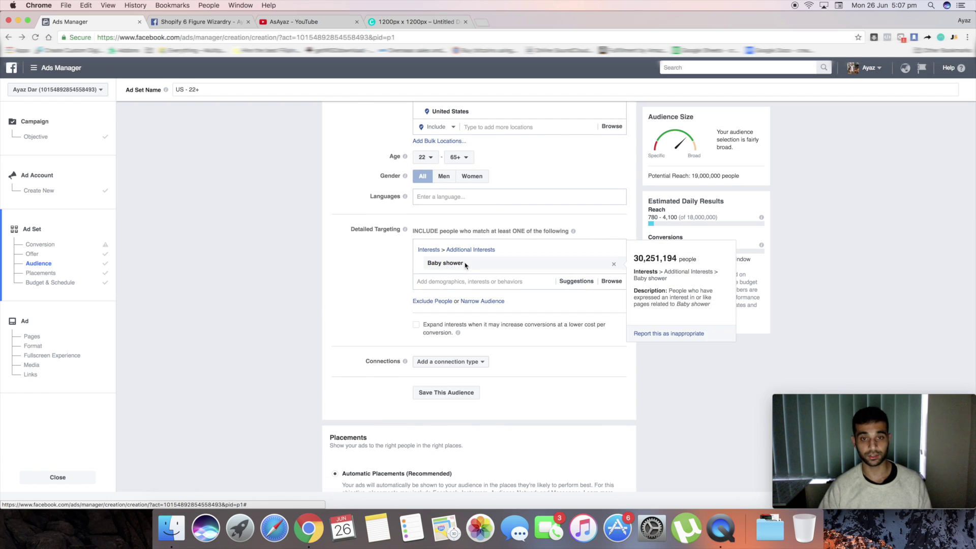
{"action": "left_click", "coordinate": [381, 268]}
{"action": "mouse_move", "coordinate": [464, 263]}
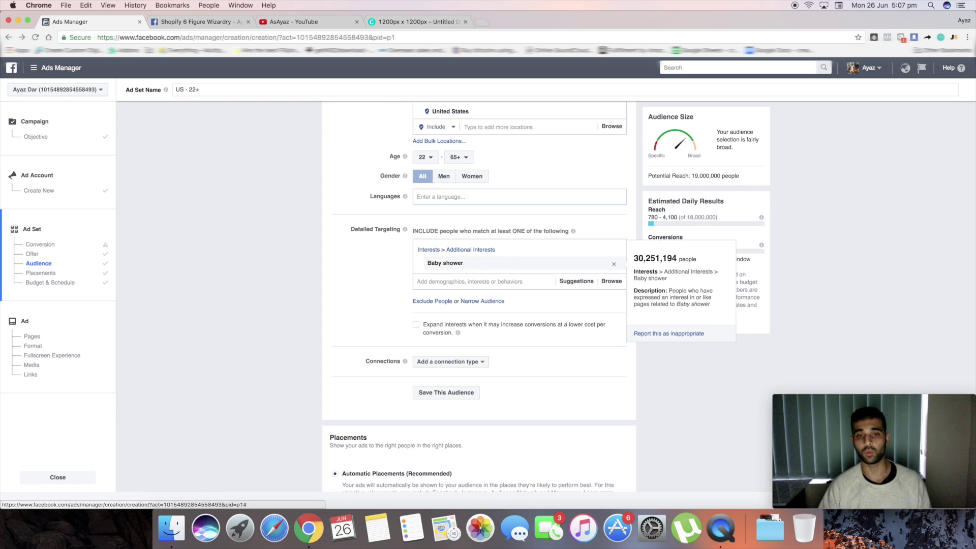
{"action": "left_click_drag", "start_coordinate": [481, 264], "coordinate": [419, 264]}
Step: Reopen the detailed targeting suggestions and review related options and their audience sizes
{"action": "left_click", "coordinate": [416, 281]}
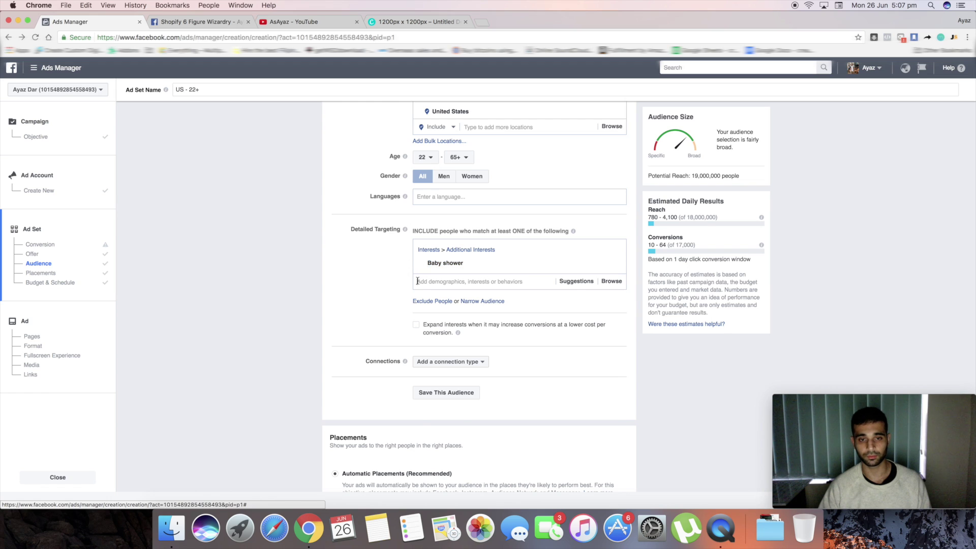
{"action": "scroll", "coordinate": [483, 346], "scroll_direction": "down", "scroll_amount": 3}
{"action": "scroll", "coordinate": [457, 327], "scroll_direction": "down", "scroll_amount": 1}
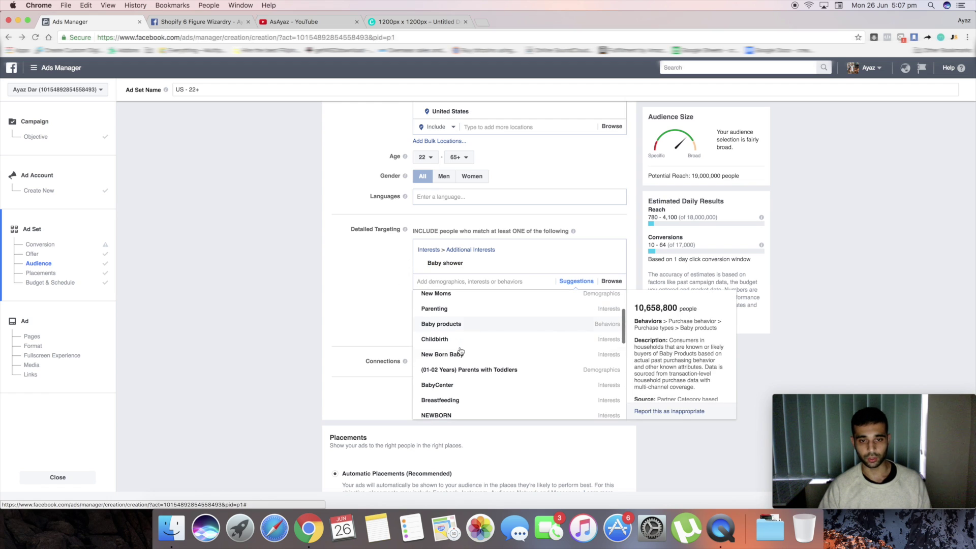
{"action": "scroll", "coordinate": [463, 381], "scroll_direction": "down", "scroll_amount": 3}
{"action": "scroll", "coordinate": [458, 359], "scroll_direction": "down", "scroll_amount": 3}
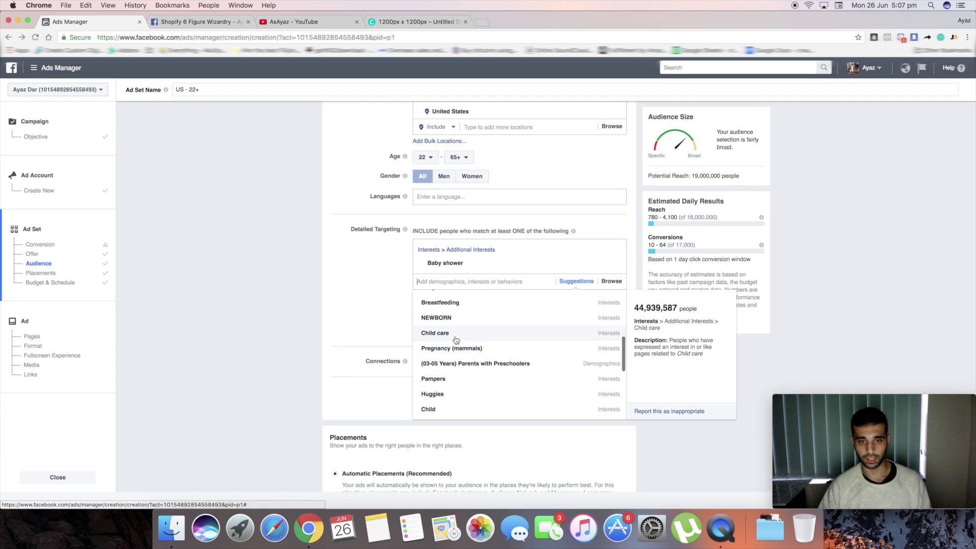
{"action": "scroll", "coordinate": [453, 378], "scroll_direction": "up", "scroll_amount": 2}
{"action": "scroll", "coordinate": [454, 378], "scroll_direction": "up", "scroll_amount": 5}
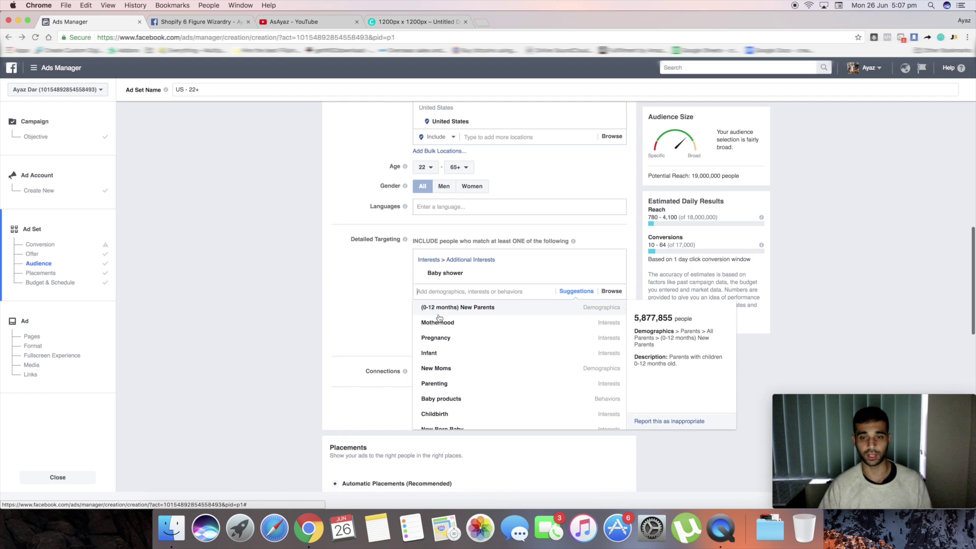
Step: Look through the suggestions related to Baby shower and add the Huggies interest to detailed targeting
{"action": "scroll", "coordinate": [445, 330], "scroll_direction": "down", "scroll_amount": 1}
{"action": "scroll", "coordinate": [446, 333], "scroll_direction": "up", "scroll_amount": 1}
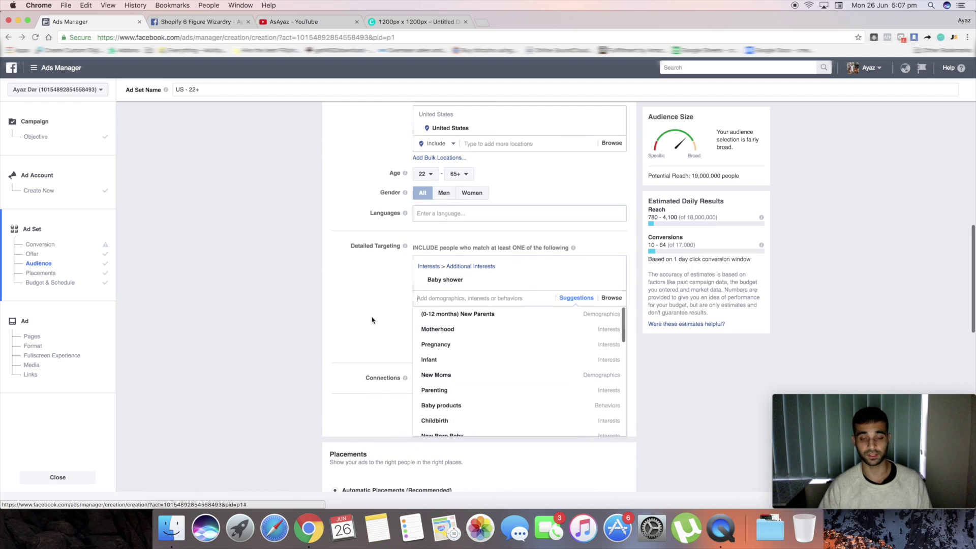
{"action": "scroll", "coordinate": [457, 351], "scroll_direction": "down", "scroll_amount": 1}
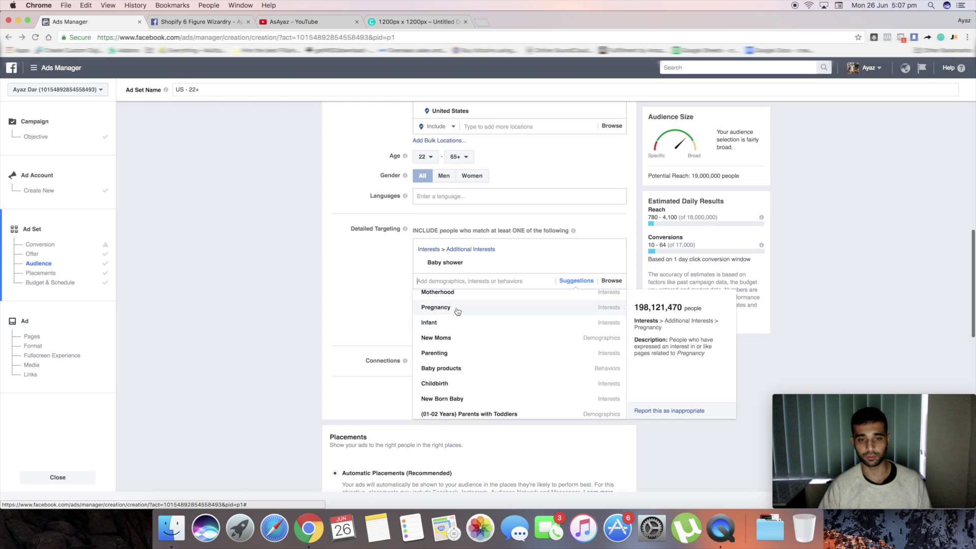
{"action": "scroll", "coordinate": [456, 308], "scroll_direction": "down", "scroll_amount": 2}
{"action": "scroll", "coordinate": [465, 333], "scroll_direction": "down", "scroll_amount": 2}
{"action": "scroll", "coordinate": [467, 338], "scroll_direction": "down", "scroll_amount": 6}
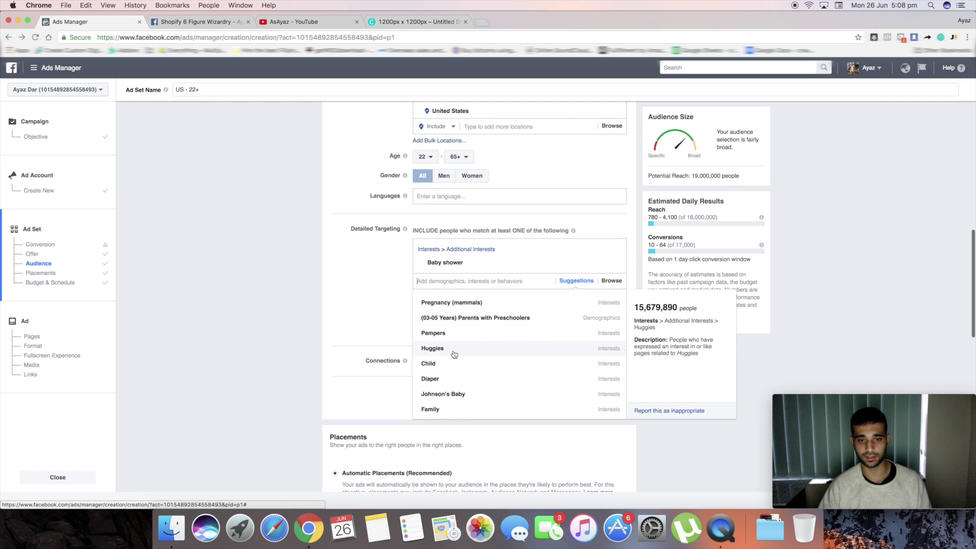
{"action": "left_click", "coordinate": [454, 350]}
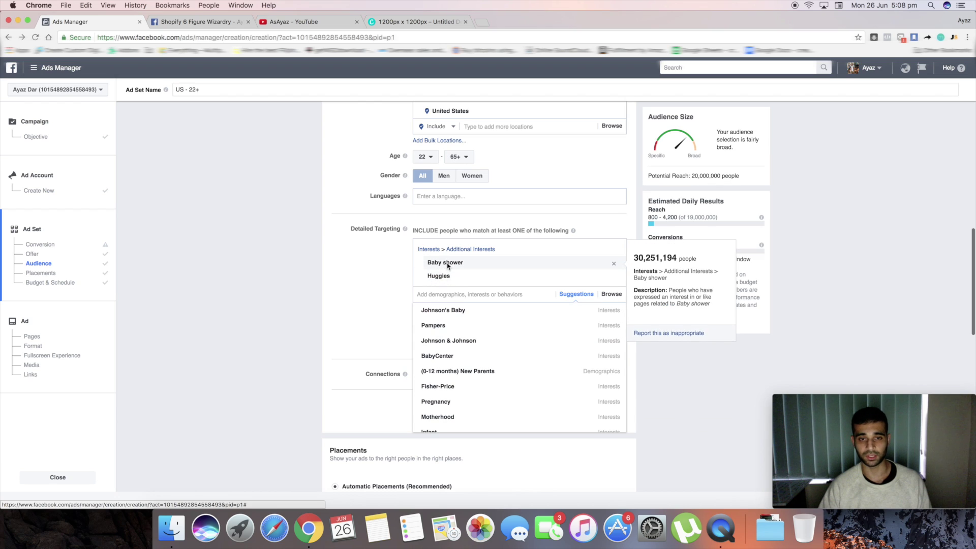
Step: Remove the Baby shower interest from the ad set's detailed targeting
{"action": "left_click_drag", "start_coordinate": [433, 264], "coordinate": [470, 264]}
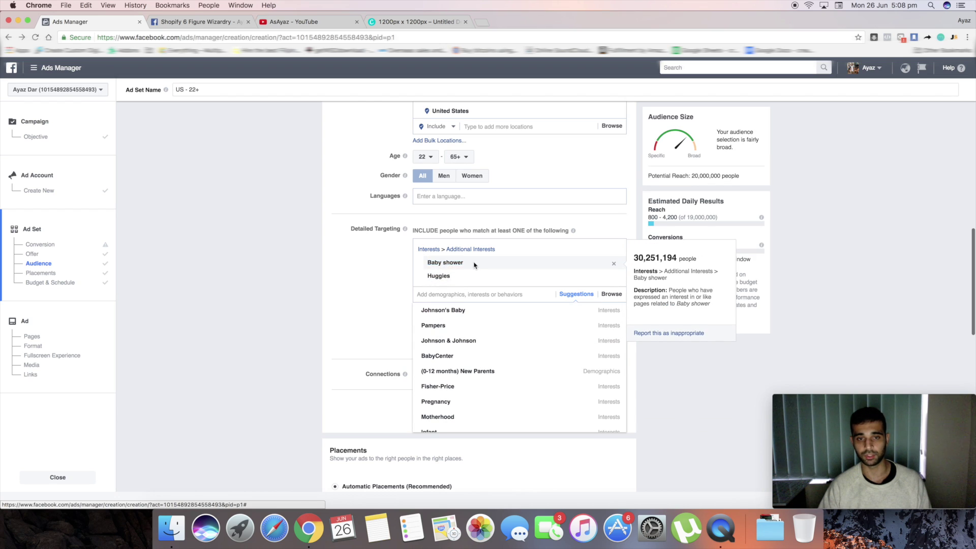
{"action": "left_click_drag", "start_coordinate": [474, 263], "coordinate": [428, 264]}
{"action": "left_click", "coordinate": [470, 264]}
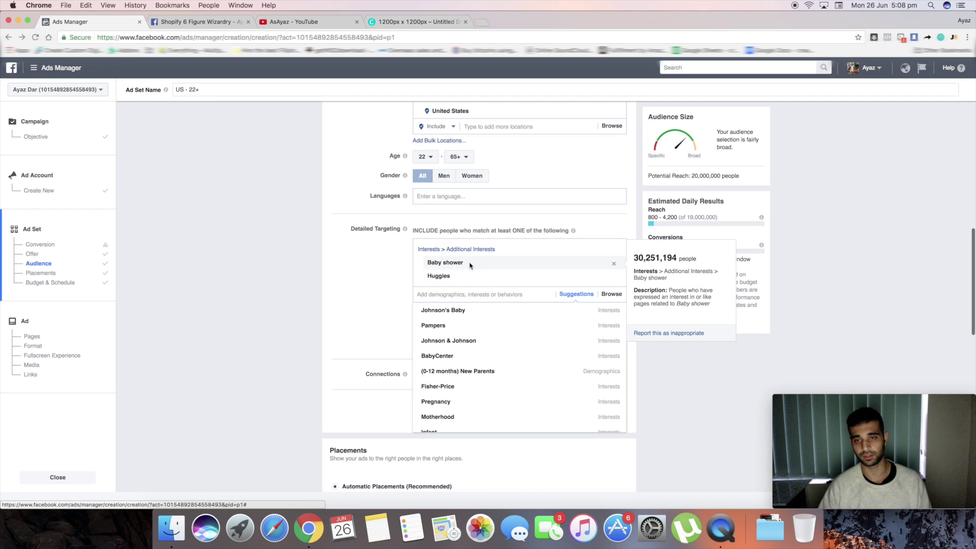
{"action": "left_click_drag", "start_coordinate": [470, 268], "coordinate": [430, 265]}
{"action": "left_click", "coordinate": [431, 266]}
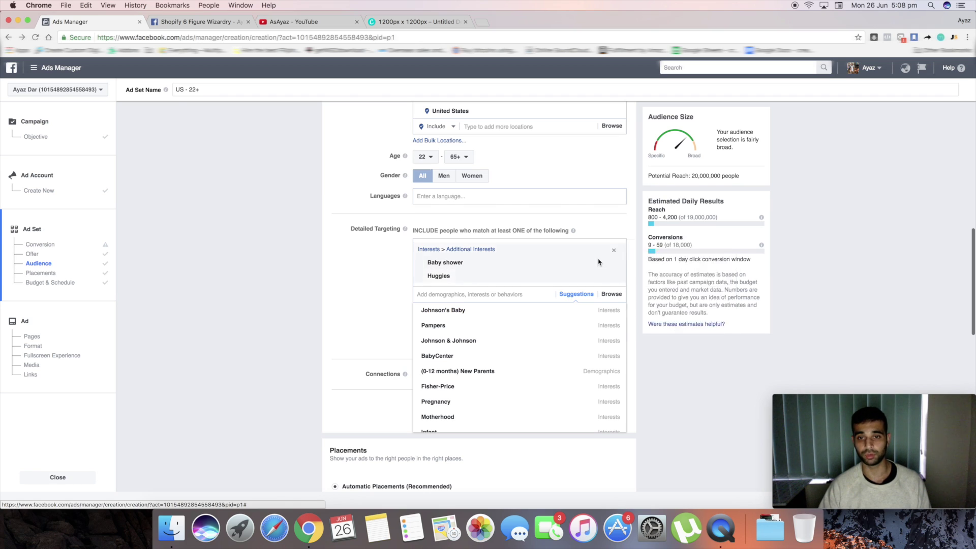
{"action": "triple_click", "coordinate": [674, 259]}
{"action": "left_click", "coordinate": [587, 261]}
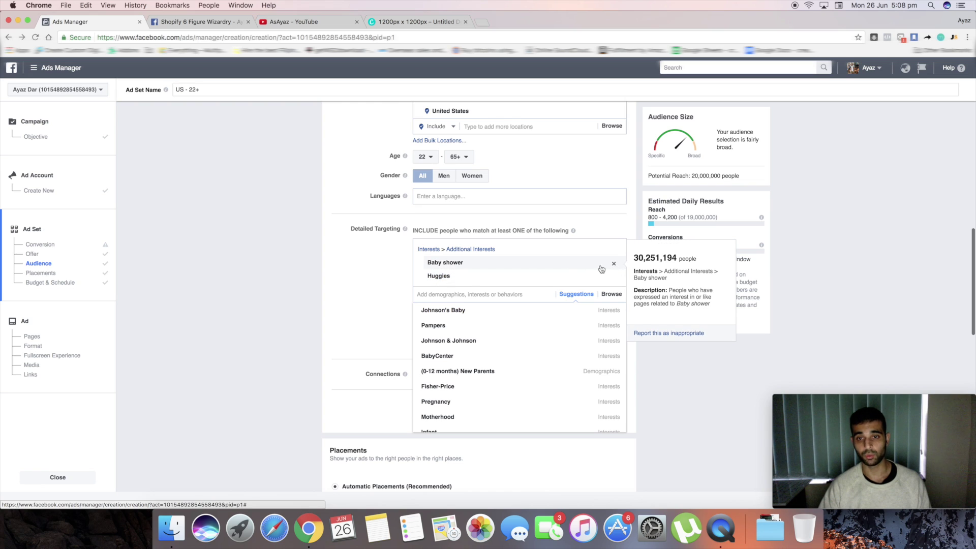
{"action": "left_click", "coordinate": [613, 263]}
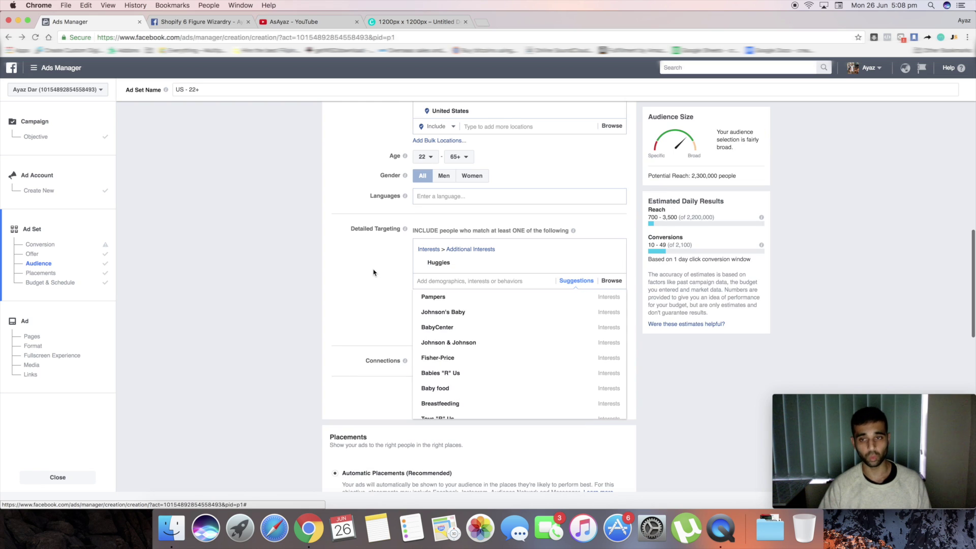
Step: Review the detailed targeting suggestions related to Huggies and the audience sizes of the suggested baby brands
{"action": "double_click", "coordinate": [455, 265]}
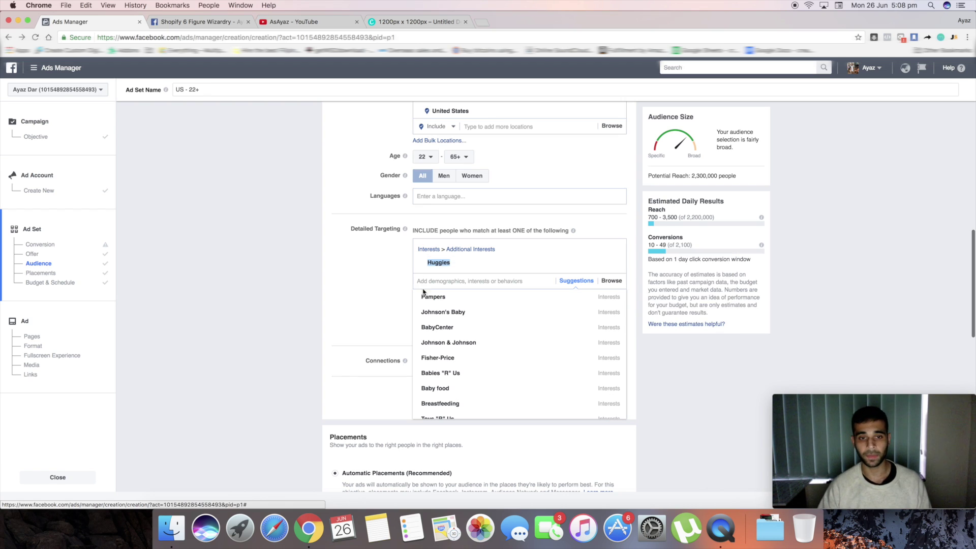
{"action": "left_click", "coordinate": [440, 265]}
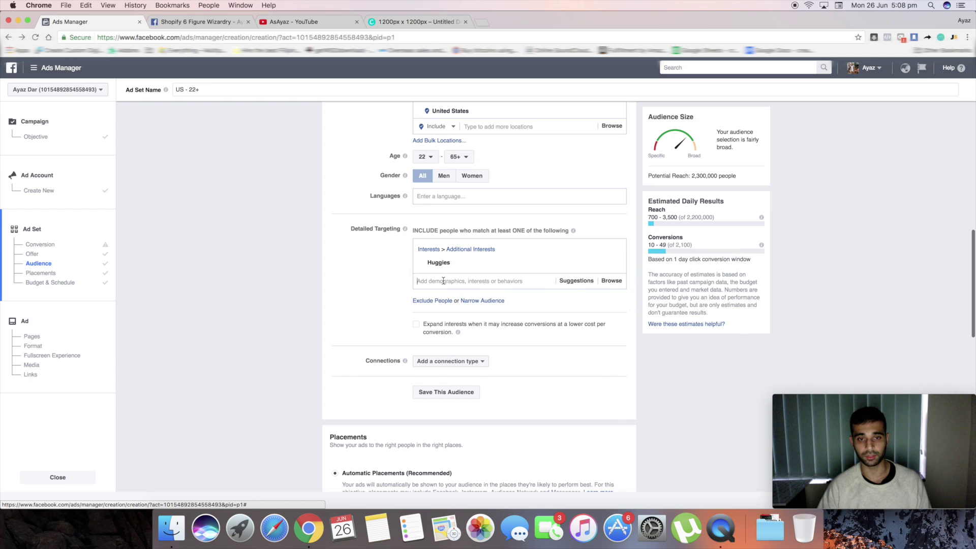
{"action": "left_click", "coordinate": [436, 281]}
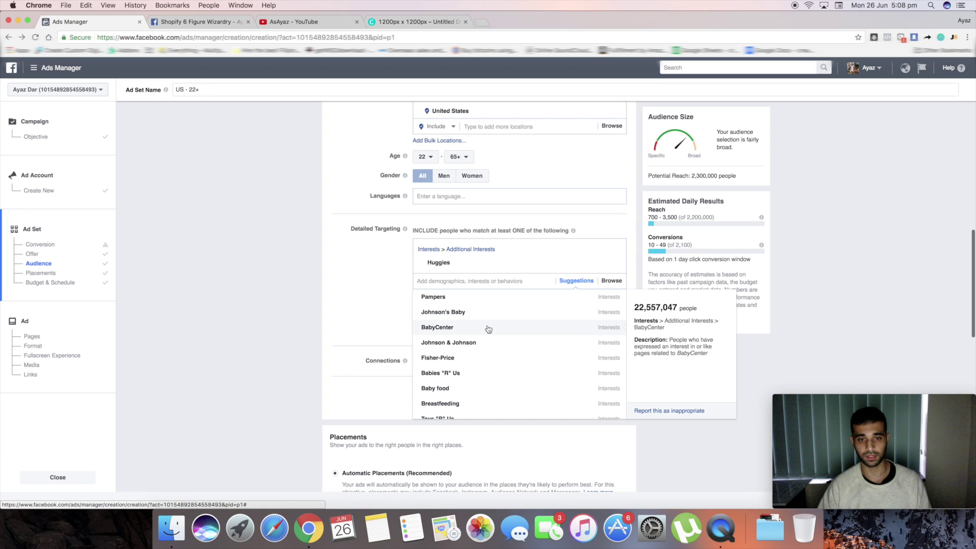
{"action": "scroll", "coordinate": [503, 331], "scroll_direction": "down", "scroll_amount": 2}
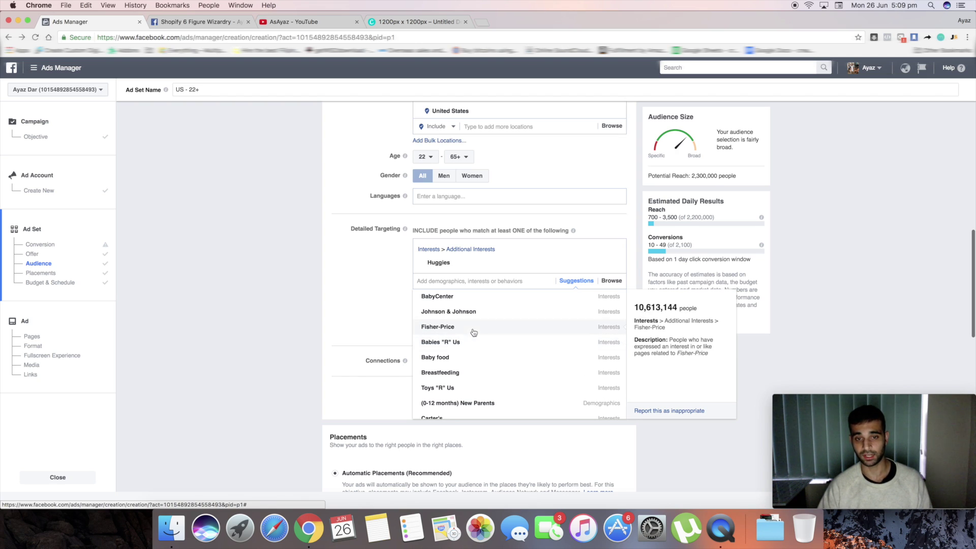
{"action": "scroll", "coordinate": [463, 346], "scroll_direction": "down", "scroll_amount": 1}
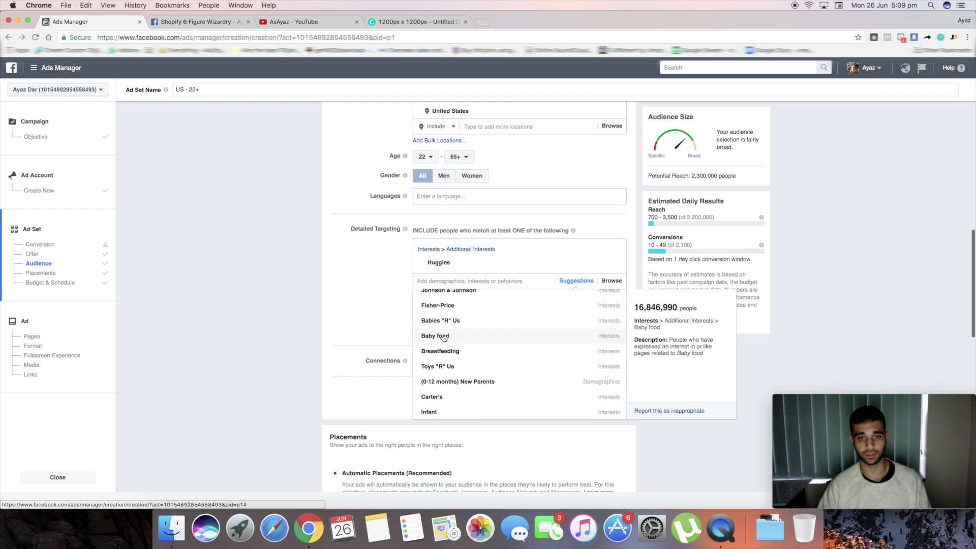
{"action": "scroll", "coordinate": [469, 348], "scroll_direction": "down", "scroll_amount": 2}
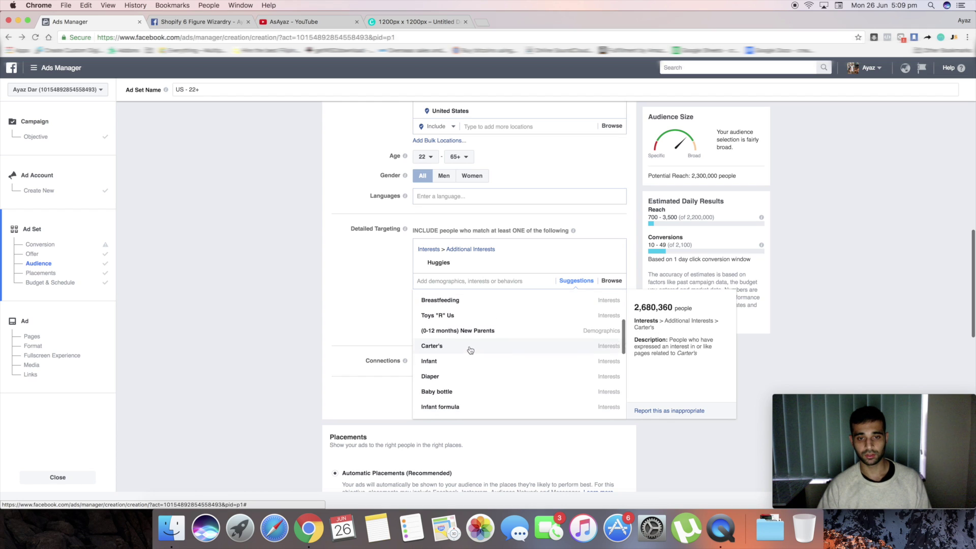
Step: Compare the Huggies interest's total audience size with the ad set's potential reach
{"action": "scroll", "coordinate": [469, 349], "scroll_direction": "up", "scroll_amount": 5}
{"action": "scroll", "coordinate": [358, 344], "scroll_direction": "down", "scroll_amount": 2}
{"action": "mouse_move", "coordinate": [448, 279]}
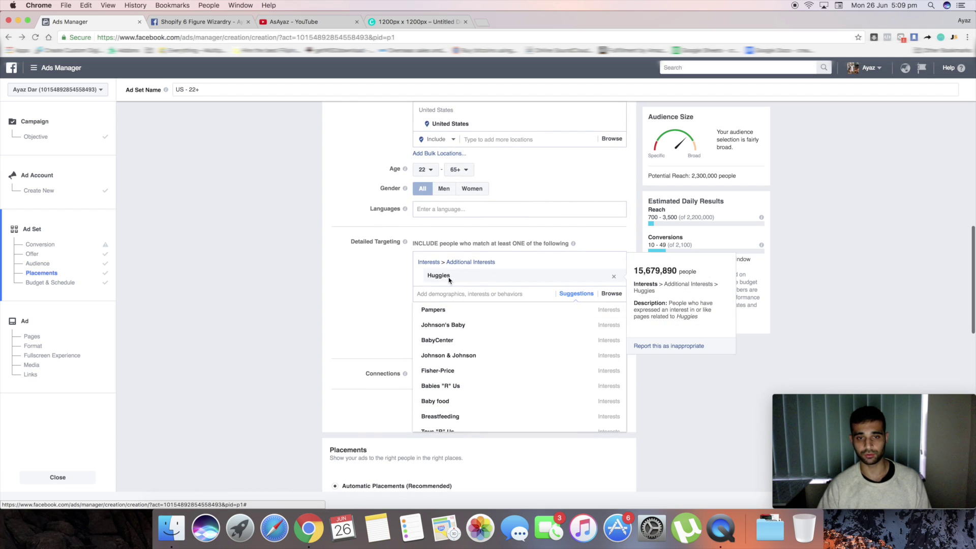
{"action": "left_click_drag", "start_coordinate": [692, 175], "coordinate": [737, 176]}
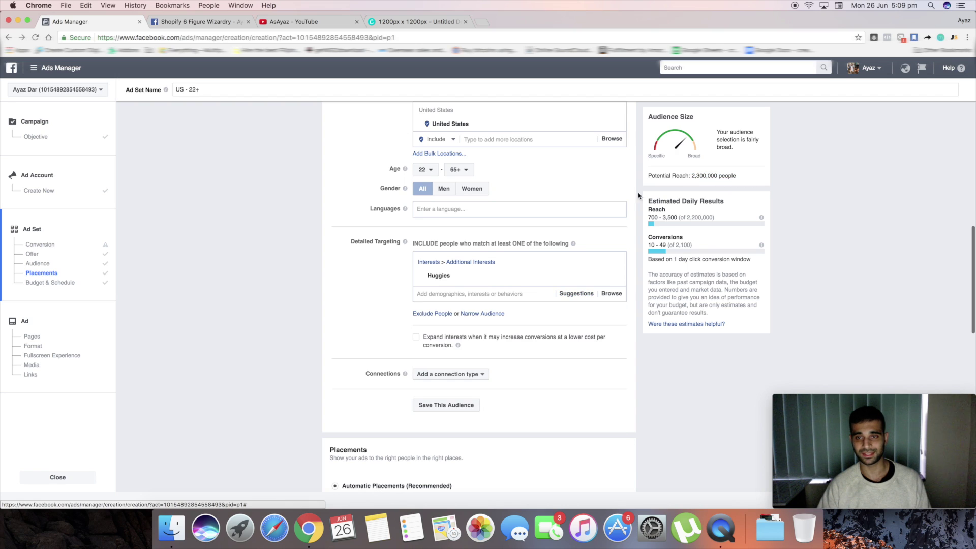
{"action": "left_click_drag", "start_coordinate": [689, 176], "coordinate": [737, 176]}
Step: Reopen the suggestions related to Huggies, examine the rest of the list with audience sizes, and close it without adding any
{"action": "left_click", "coordinate": [447, 295]}
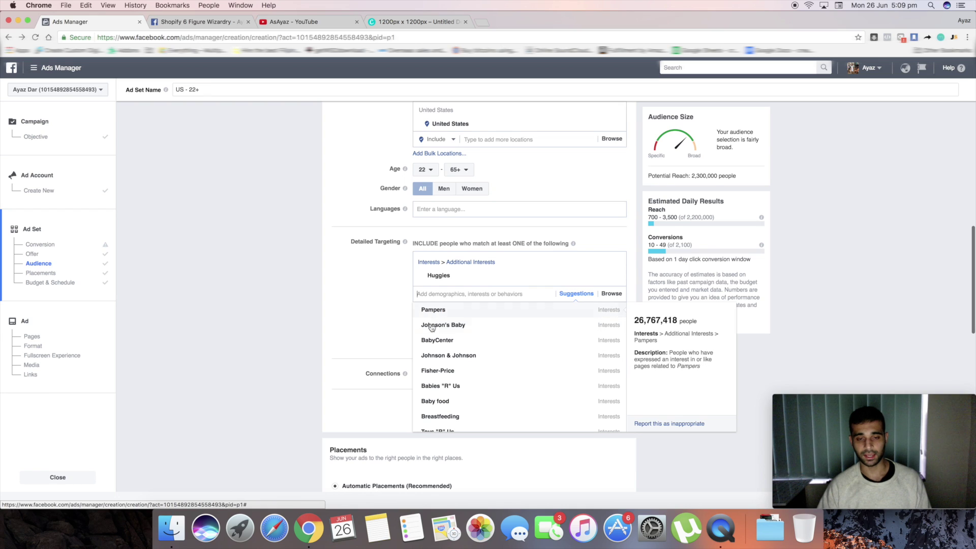
{"action": "mouse_move", "coordinate": [444, 326]}
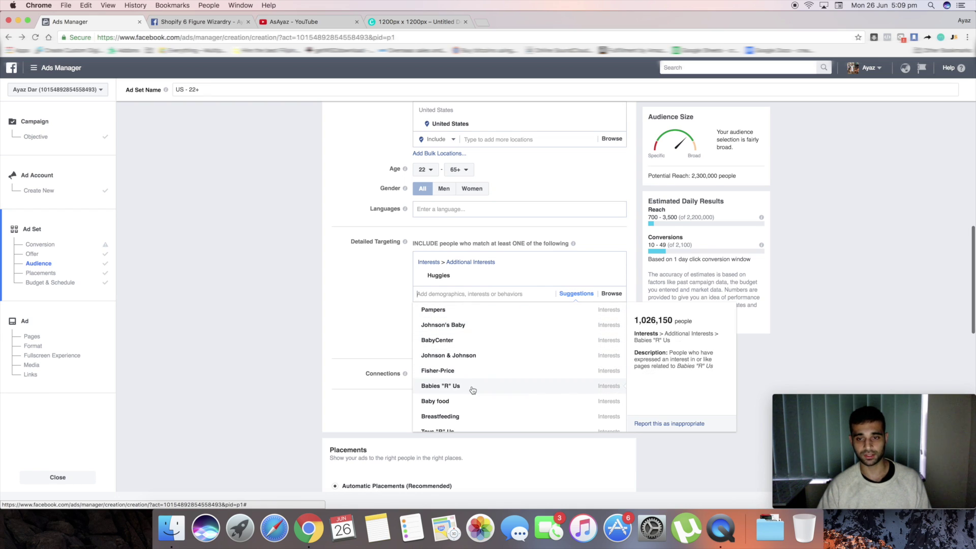
{"action": "scroll", "coordinate": [471, 390], "scroll_direction": "down", "scroll_amount": 2}
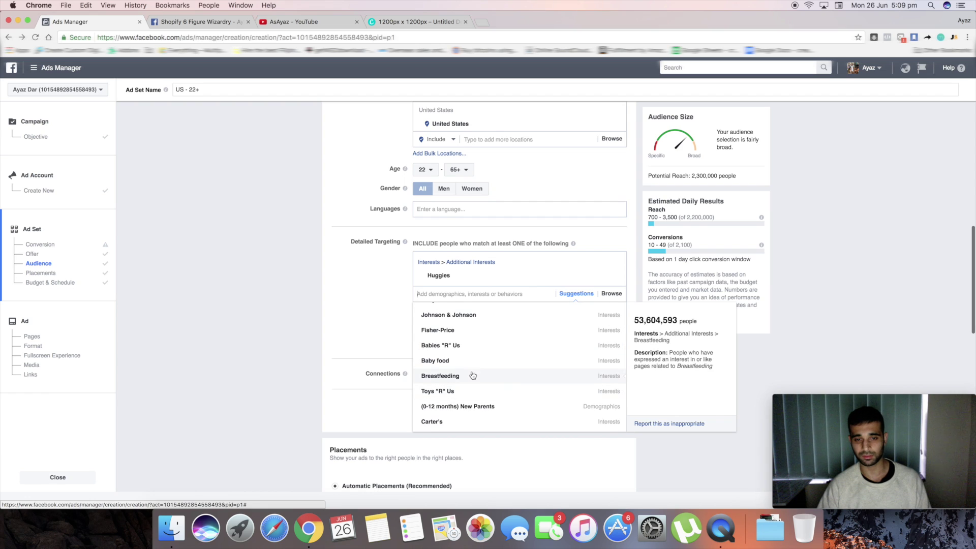
{"action": "scroll", "coordinate": [458, 385], "scroll_direction": "down", "scroll_amount": 1}
{"action": "scroll", "coordinate": [455, 325], "scroll_direction": "down", "scroll_amount": 1}
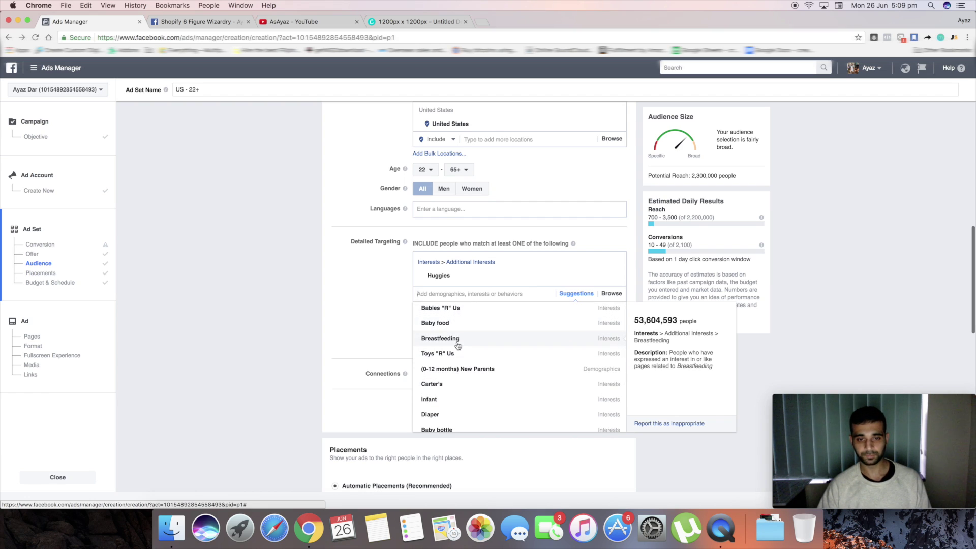
{"action": "scroll", "coordinate": [463, 354], "scroll_direction": "down", "scroll_amount": 2}
{"action": "scroll", "coordinate": [447, 391], "scroll_direction": "down", "scroll_amount": 1}
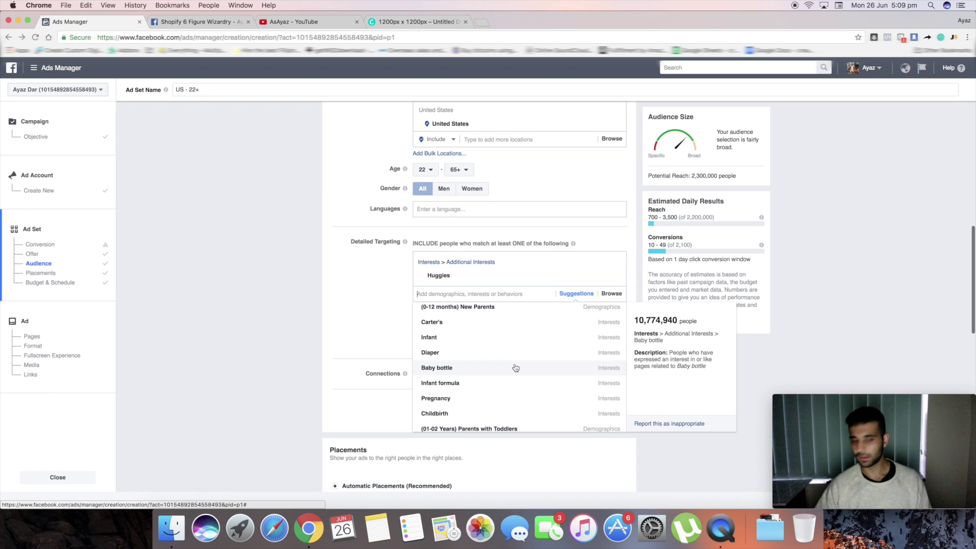
{"action": "scroll", "coordinate": [515, 367], "scroll_direction": "down", "scroll_amount": 1}
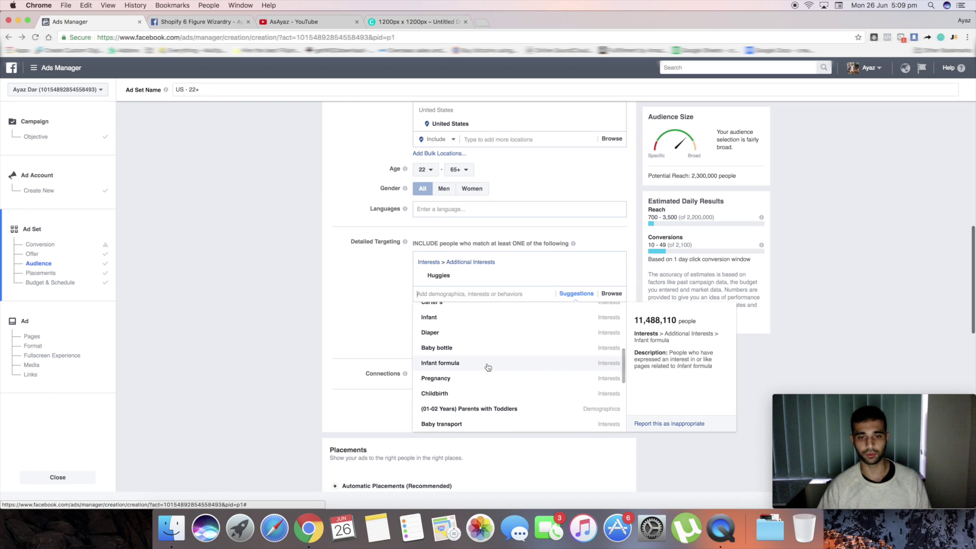
{"action": "scroll", "coordinate": [475, 375], "scroll_direction": "down", "scroll_amount": 5}
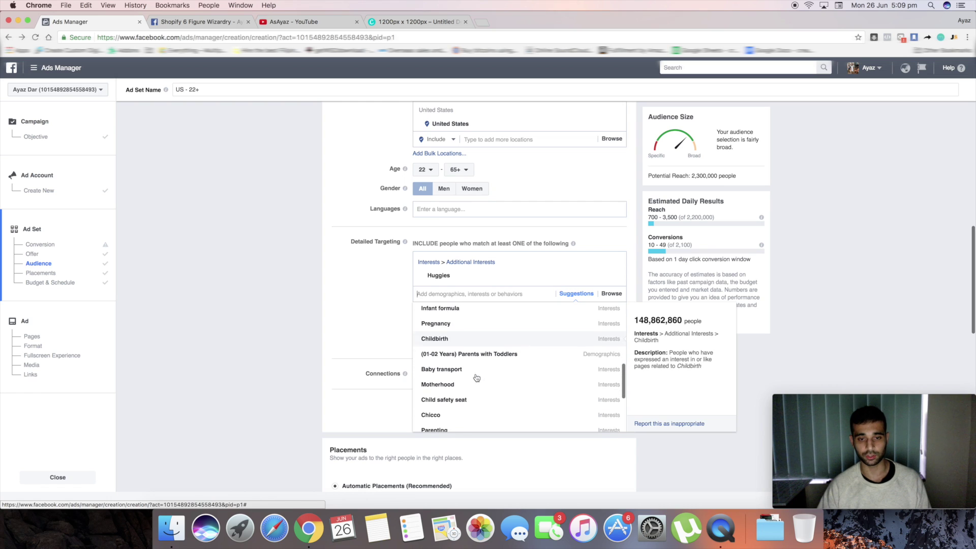
{"action": "scroll", "coordinate": [470, 351], "scroll_direction": "down", "scroll_amount": 3}
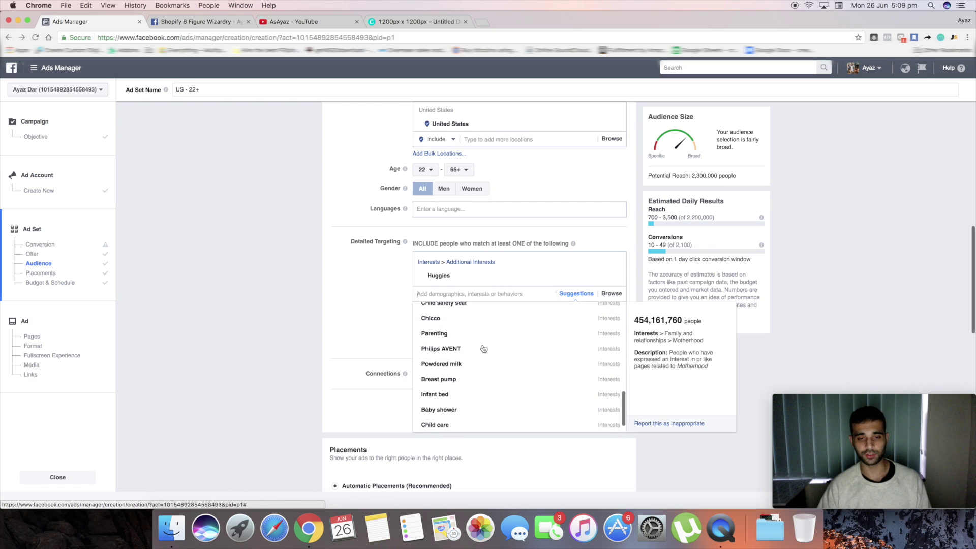
{"action": "scroll", "coordinate": [464, 401], "scroll_direction": "down", "scroll_amount": 3}
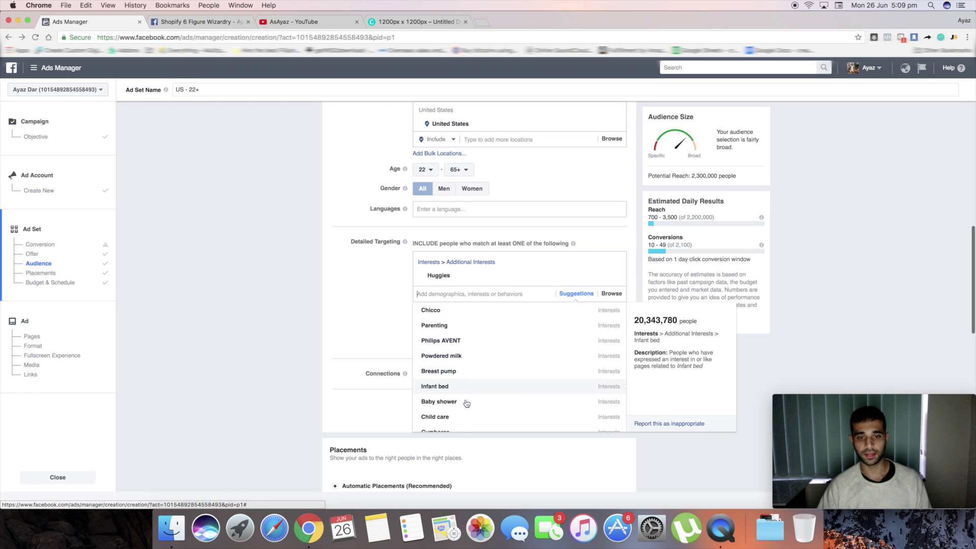
{"action": "left_click", "coordinate": [388, 313]}
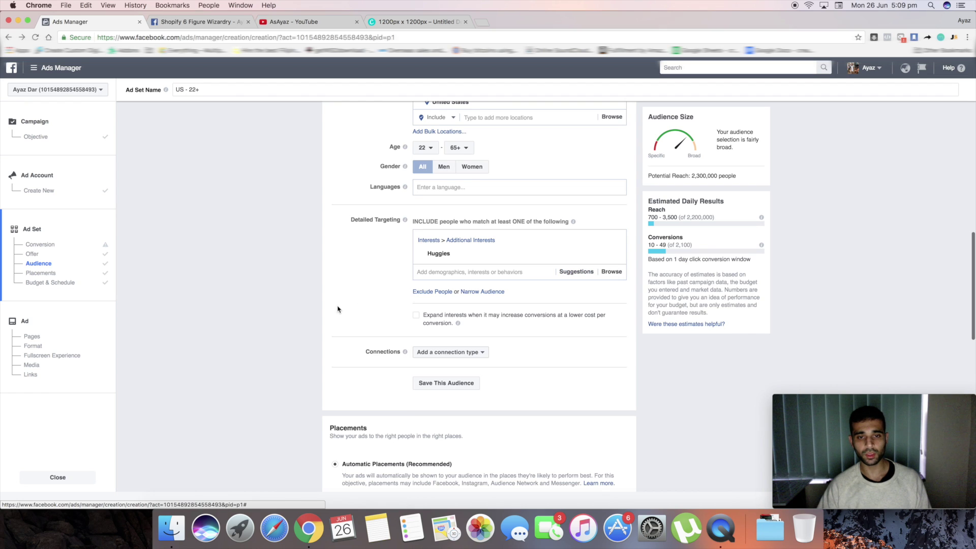
{"action": "left_click_drag", "start_coordinate": [457, 255], "coordinate": [349, 277]}
{"action": "left_click", "coordinate": [478, 267]}
Step: Switch the ad set's placements from automatic to manually edited placements
{"action": "scroll", "coordinate": [267, 318], "scroll_direction": "down", "scroll_amount": 5}
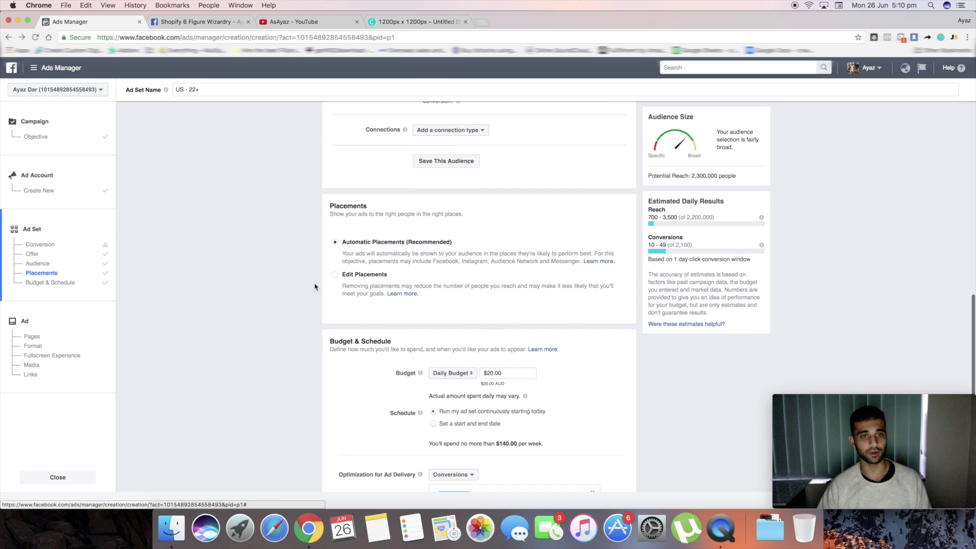
{"action": "scroll", "coordinate": [309, 287], "scroll_direction": "up", "scroll_amount": 5}
{"action": "scroll", "coordinate": [310, 284], "scroll_direction": "down", "scroll_amount": 5}
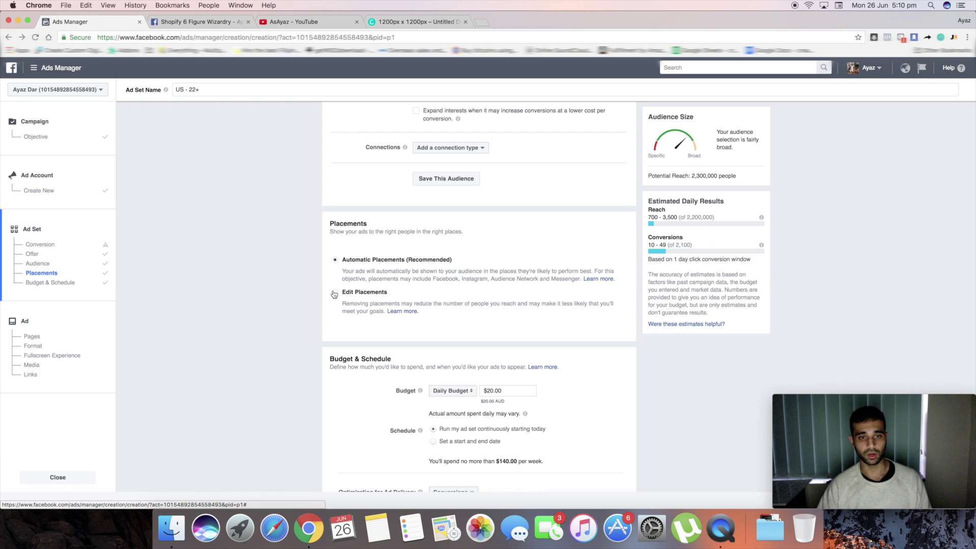
{"action": "left_click", "coordinate": [334, 294]}
{"action": "left_click", "coordinate": [334, 260]}
{"action": "left_click", "coordinate": [335, 293]}
Step: Set the device types for the placements to Mobile Only
{"action": "scroll", "coordinate": [284, 293], "scroll_direction": "down", "scroll_amount": 3}
{"action": "left_click", "coordinate": [465, 252]}
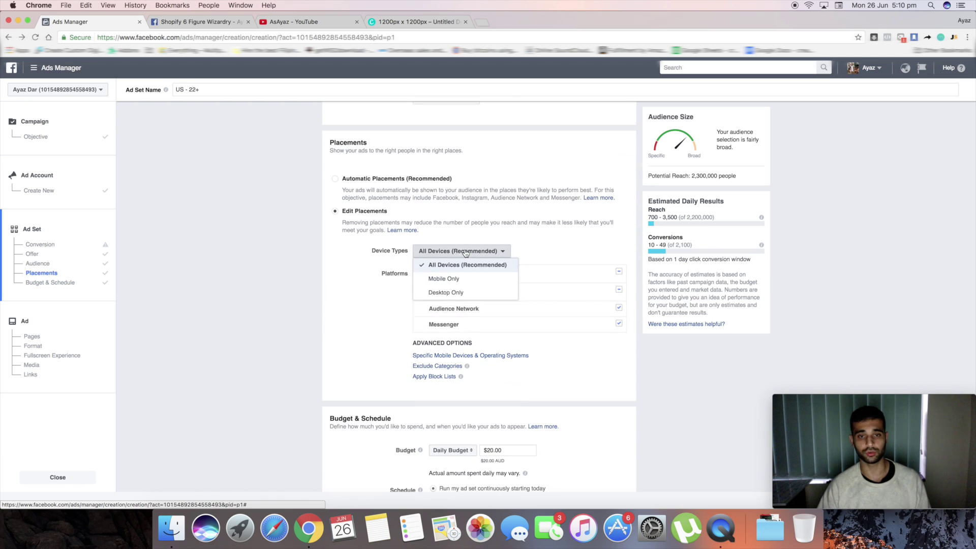
{"action": "left_click", "coordinate": [302, 283]}
{"action": "left_click", "coordinate": [436, 254]}
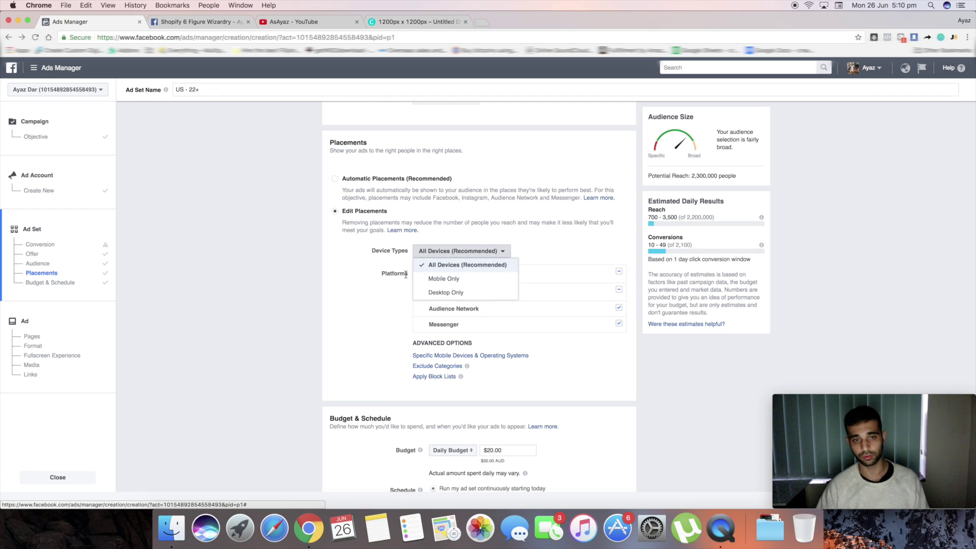
{"action": "left_click", "coordinate": [445, 255]}
{"action": "left_click", "coordinate": [414, 255]}
{"action": "left_click", "coordinate": [430, 254]}
{"action": "left_click", "coordinate": [447, 256]}
{"action": "left_click", "coordinate": [448, 251]}
{"action": "left_click", "coordinate": [447, 252]}
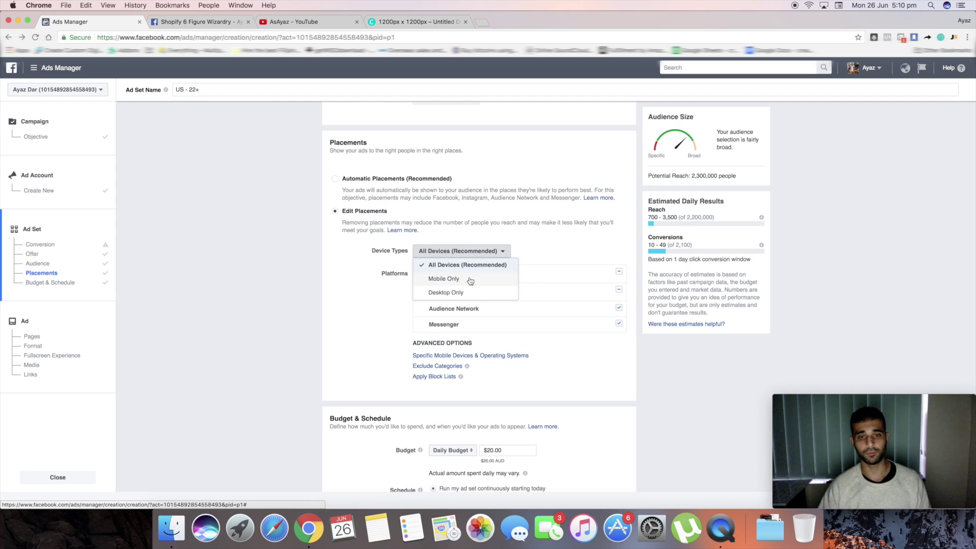
{"action": "left_click", "coordinate": [448, 279]}
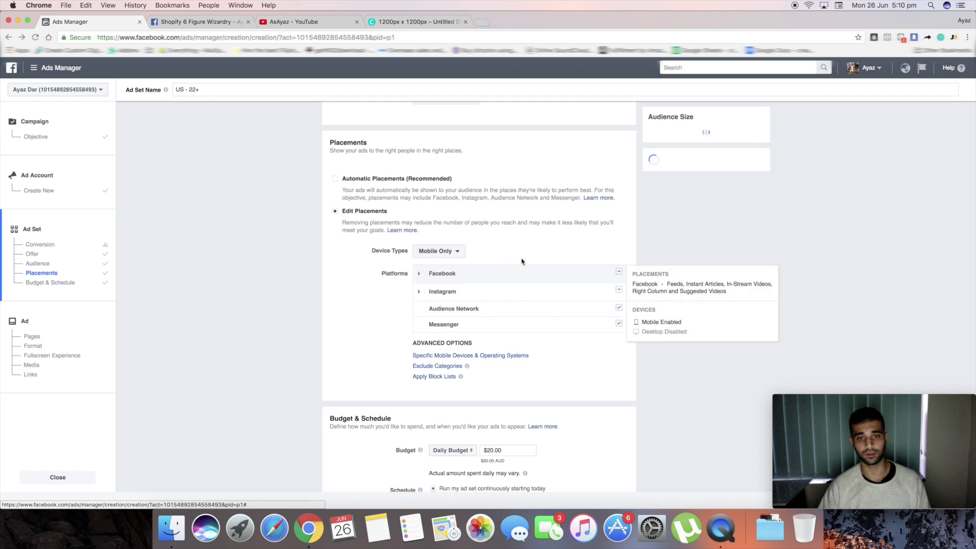
Step: Exclude Audience Network, Messenger and Instagram from the placement platforms
{"action": "left_click", "coordinate": [619, 314]}
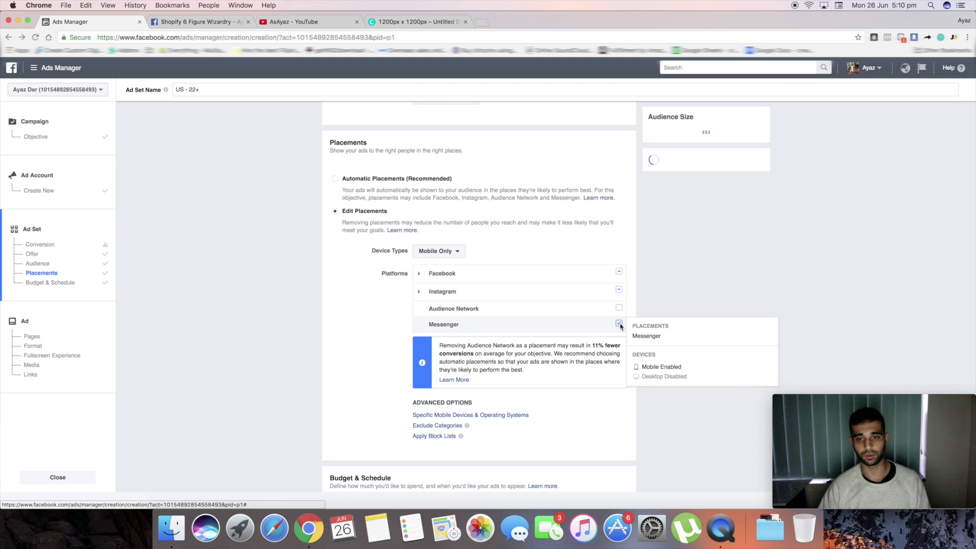
{"action": "left_click", "coordinate": [619, 290]}
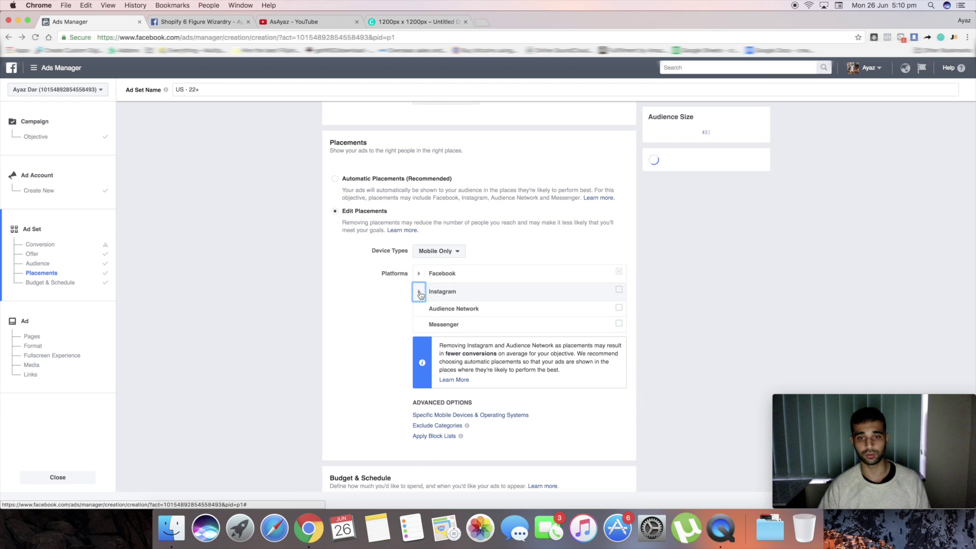
Step: Review the Instagram placement entry, the Huggies interest in detailed targeting, and the chosen placement platforms
{"action": "left_click", "coordinate": [419, 292]}
{"action": "left_click", "coordinate": [419, 293]}
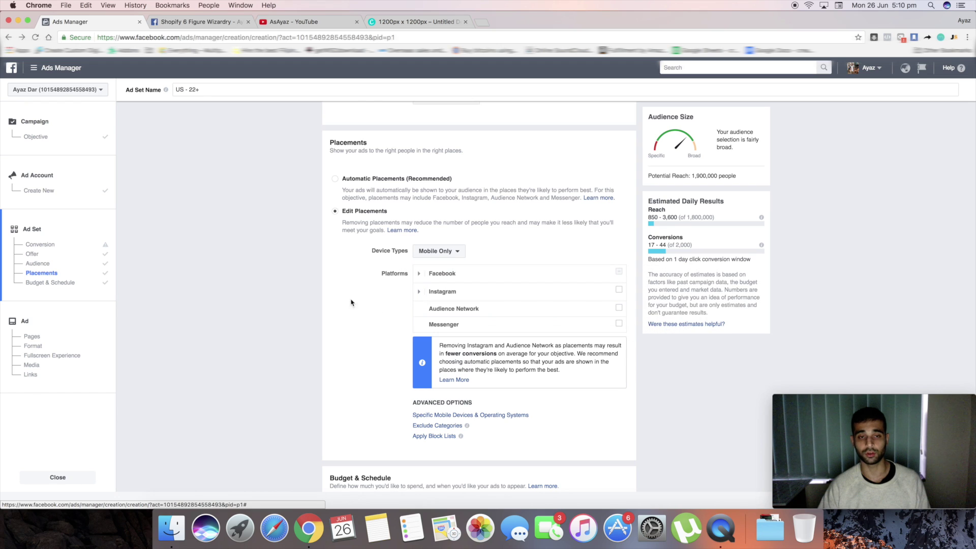
{"action": "scroll", "coordinate": [285, 310], "scroll_direction": "up", "scroll_amount": 5}
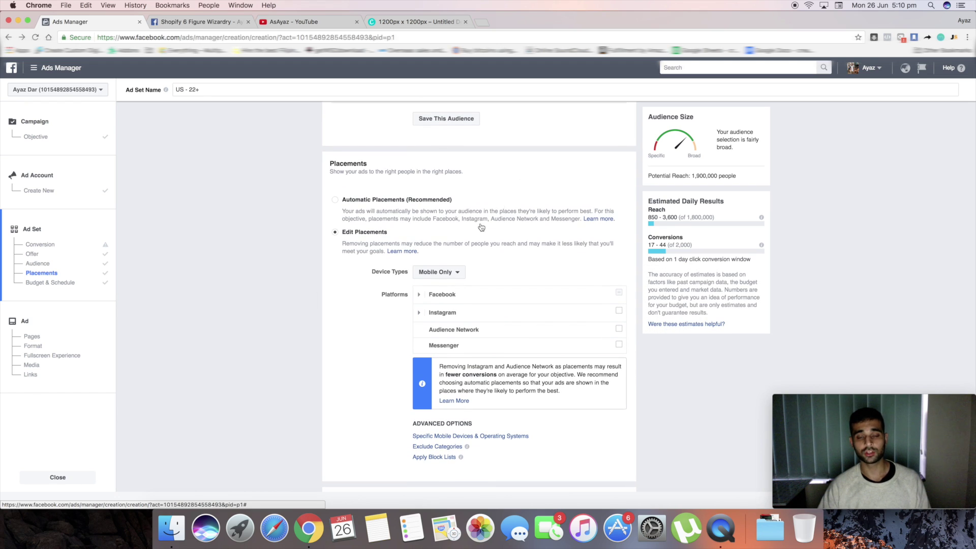
{"action": "scroll", "coordinate": [417, 260], "scroll_direction": "up", "scroll_amount": 4}
{"action": "mouse_move", "coordinate": [461, 167]}
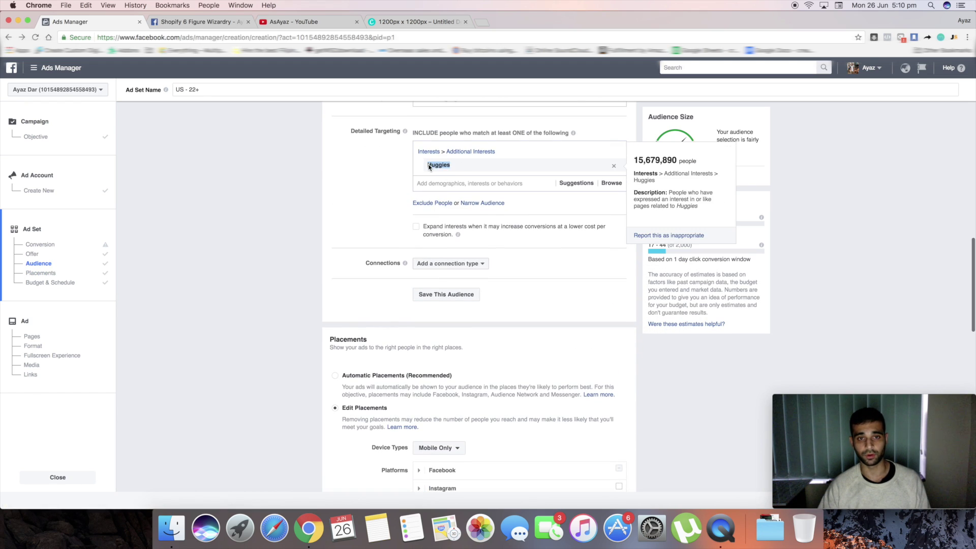
{"action": "left_click", "coordinate": [310, 200]}
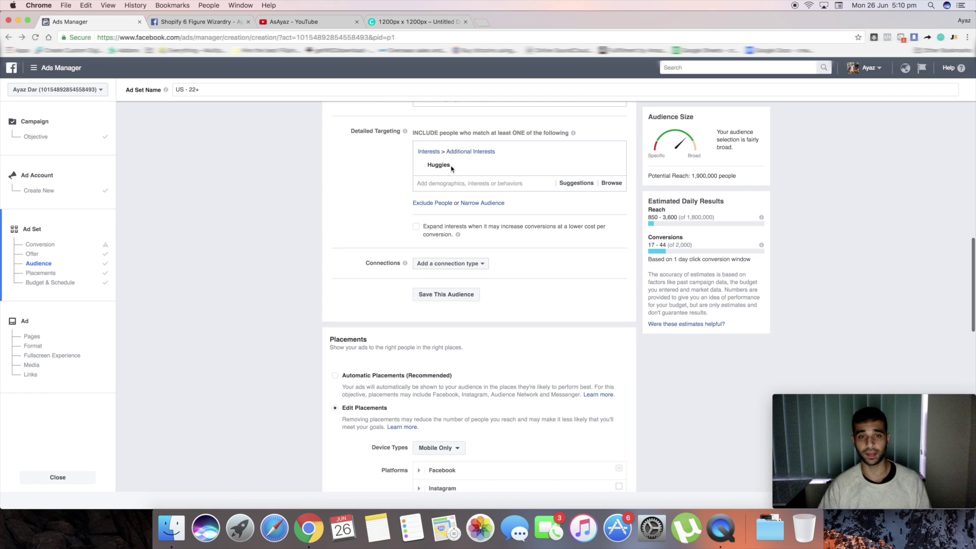
{"action": "scroll", "coordinate": [314, 257], "scroll_direction": "up", "scroll_amount": 1}
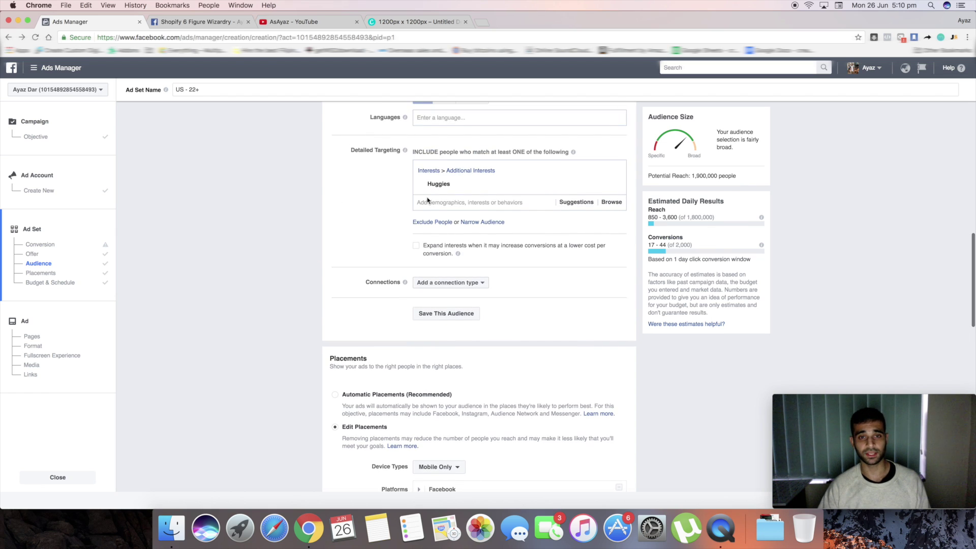
{"action": "scroll", "coordinate": [257, 364], "scroll_direction": "down", "scroll_amount": 6}
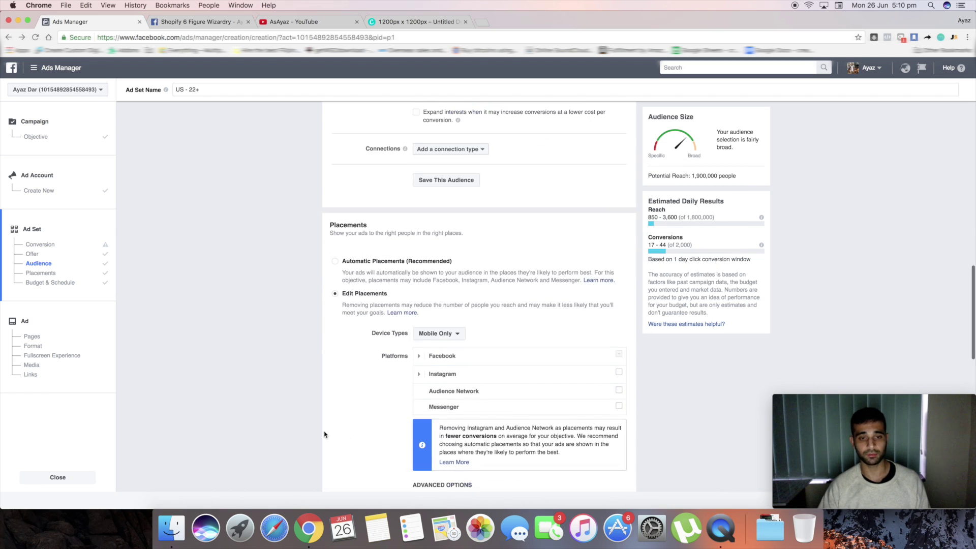
{"action": "scroll", "coordinate": [306, 353], "scroll_direction": "down", "scroll_amount": 1}
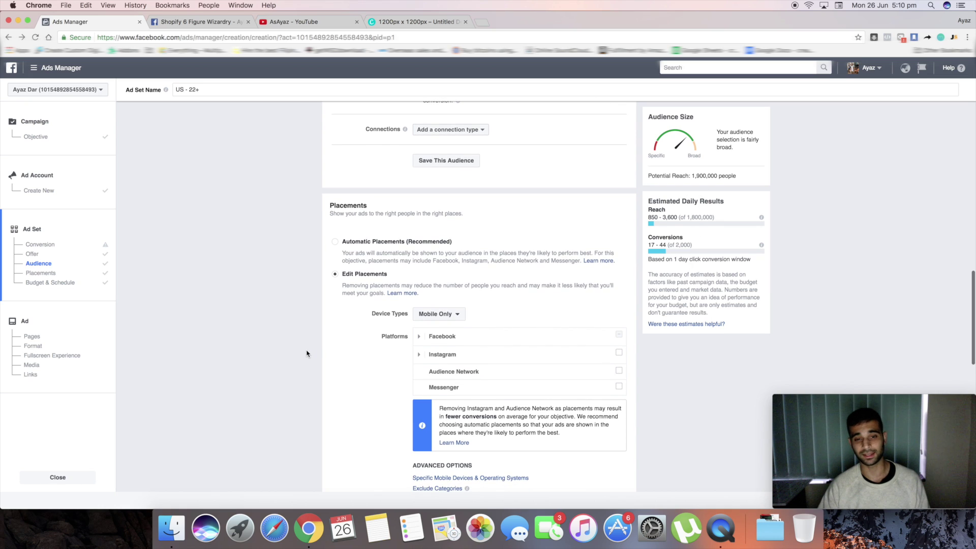
{"action": "left_click", "coordinate": [419, 355]}
{"action": "left_click", "coordinate": [419, 355]}
{"action": "scroll", "coordinate": [392, 351], "scroll_direction": "down", "scroll_amount": 3}
{"action": "scroll", "coordinate": [398, 336], "scroll_direction": "down", "scroll_amount": 1}
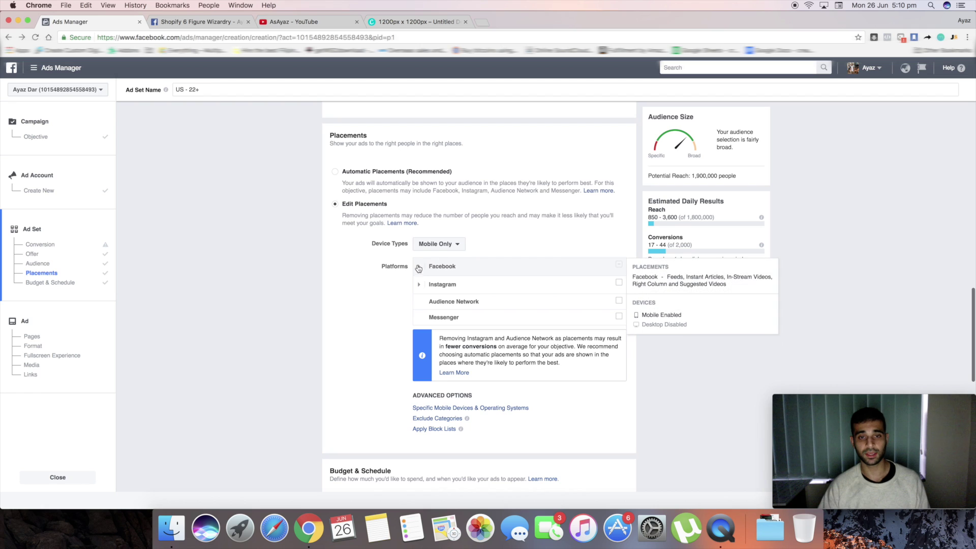
Step: Expand the Facebook placements, exclude Instant Articles, and collapse the list again
{"action": "left_click", "coordinate": [419, 265]}
{"action": "mouse_move", "coordinate": [567, 321]}
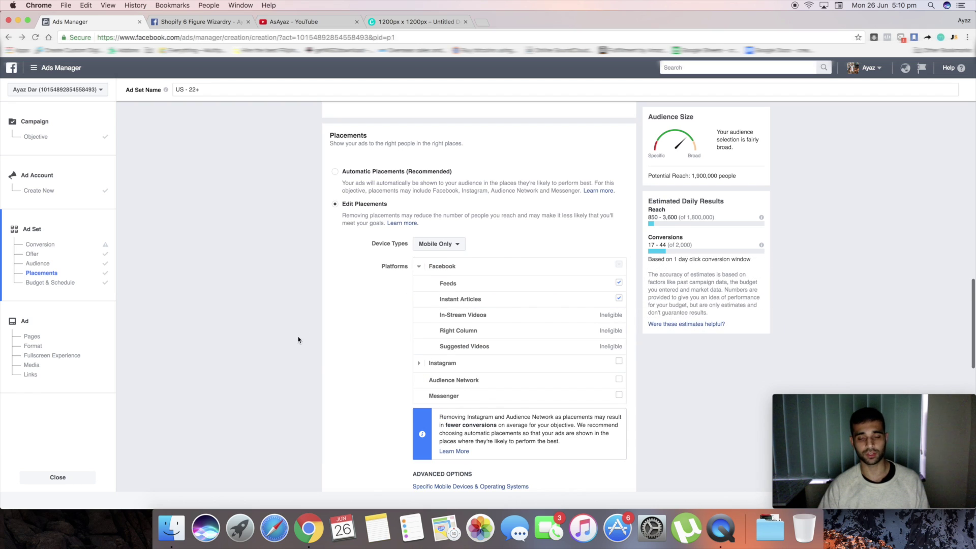
{"action": "mouse_move", "coordinate": [619, 300]}
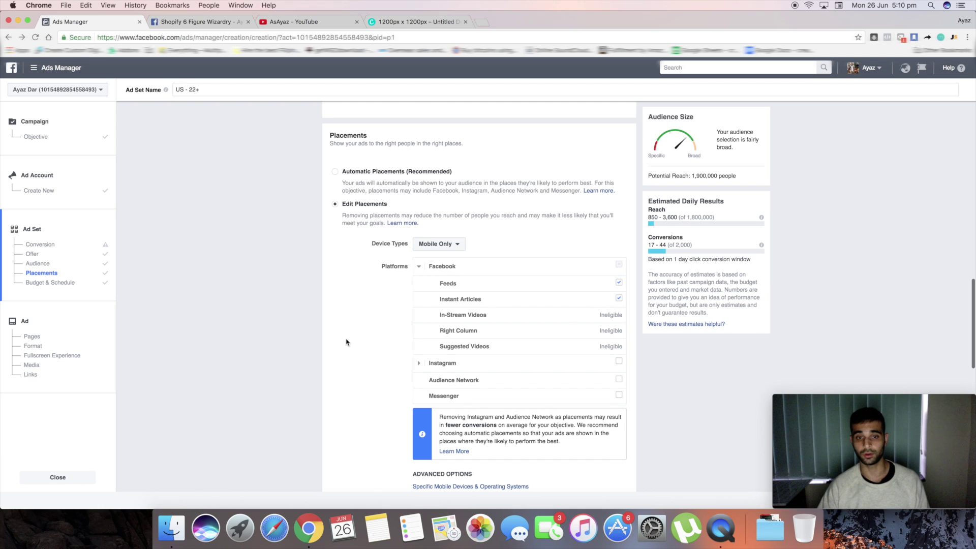
{"action": "left_click", "coordinate": [419, 267]}
{"action": "left_click", "coordinate": [420, 267]}
{"action": "left_click", "coordinate": [619, 299]}
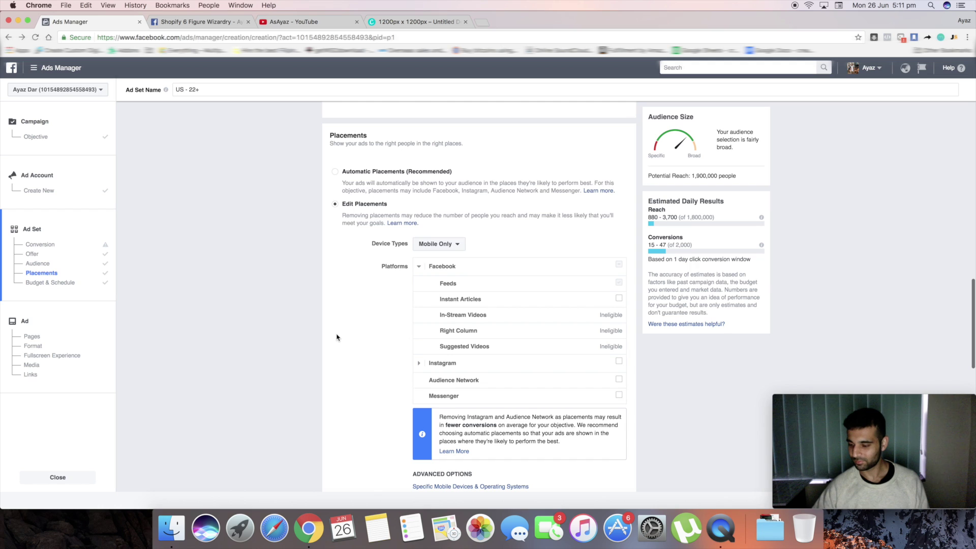
{"action": "left_click", "coordinate": [419, 268]}
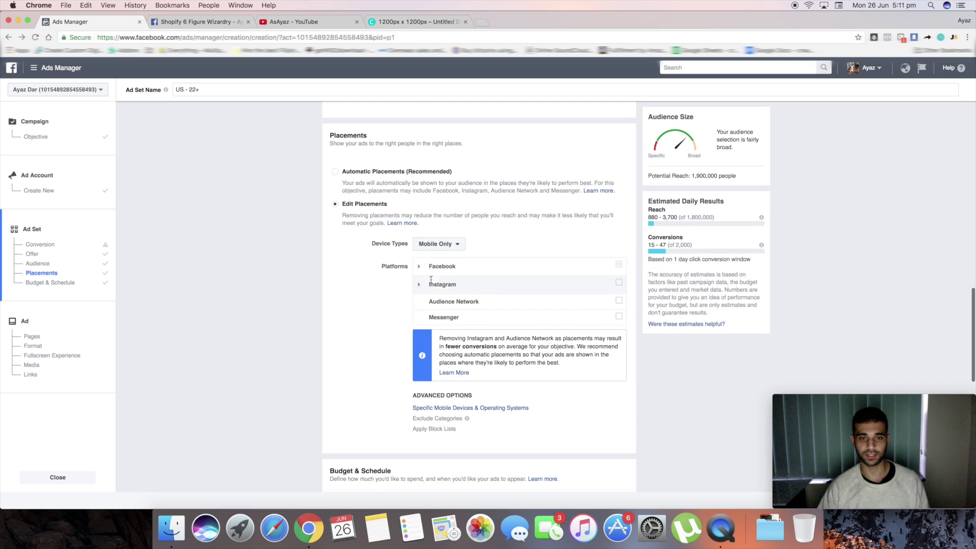
{"action": "left_click", "coordinate": [419, 266]}
{"action": "left_click", "coordinate": [418, 266]}
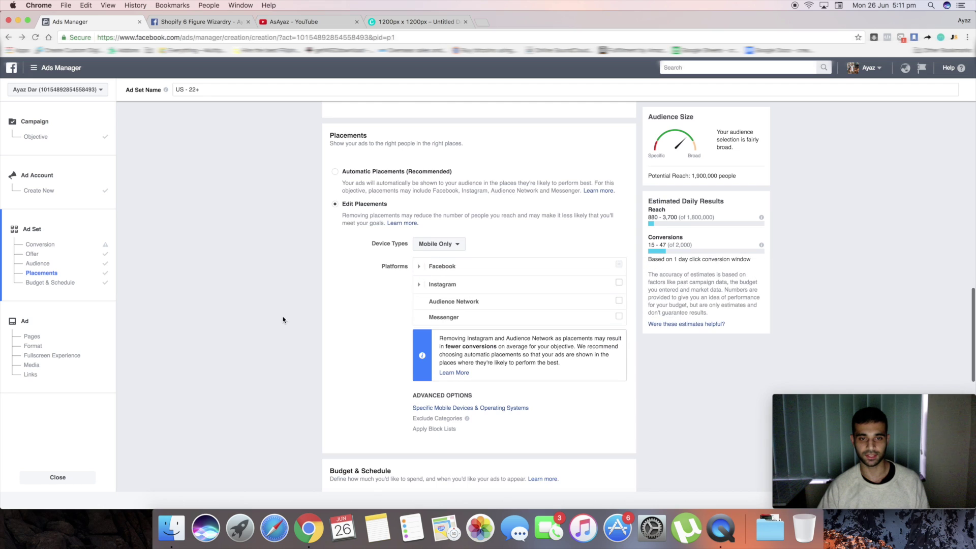
Step: Set the ad set's daily budget to $3.00
{"action": "scroll", "coordinate": [281, 322], "scroll_direction": "down", "scroll_amount": 6}
{"action": "double_click", "coordinate": [519, 255]}
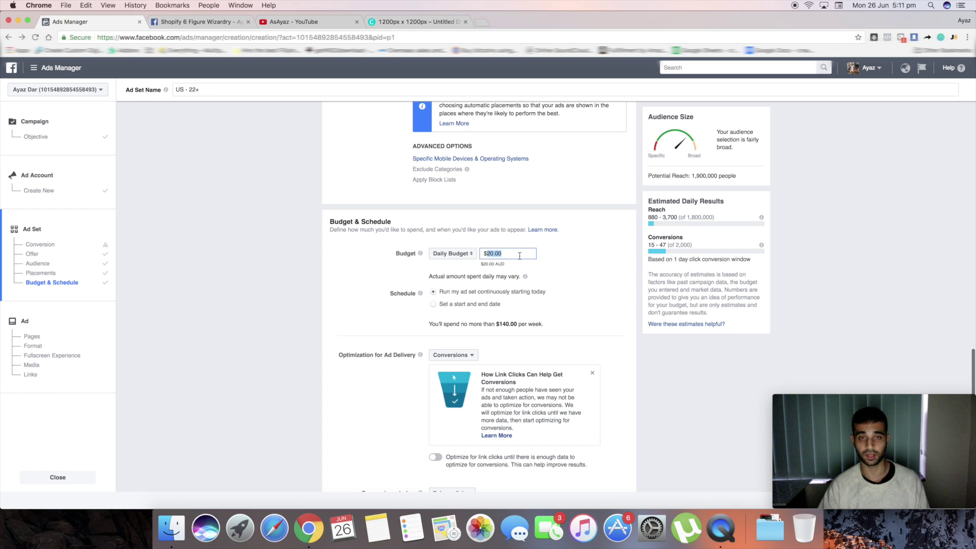
{"action": "type", "text": "3"}
{"action": "left_click", "coordinate": [278, 284]}
{"action": "double_click", "coordinate": [513, 254]}
{"action": "left_click", "coordinate": [327, 300]}
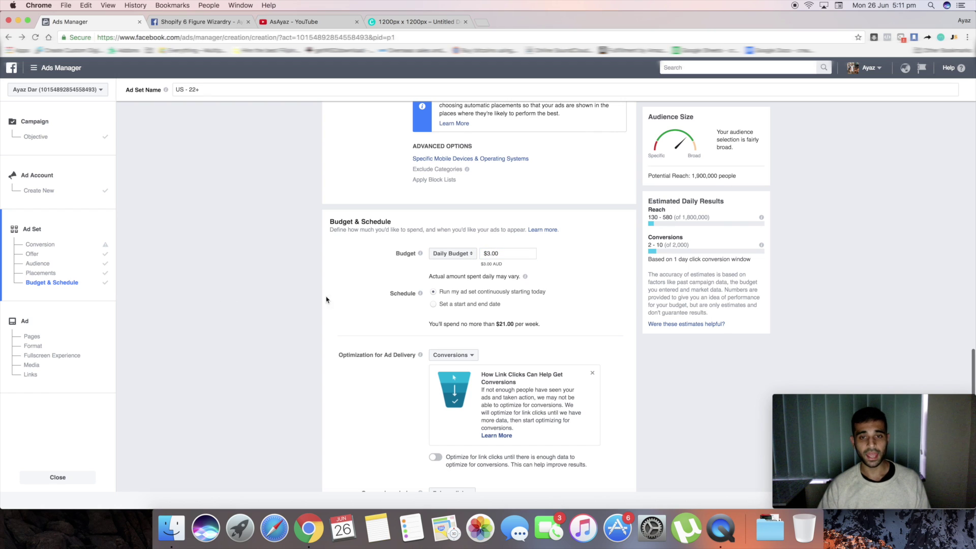
{"action": "scroll", "coordinate": [290, 289], "scroll_direction": "down", "scroll_amount": 2}
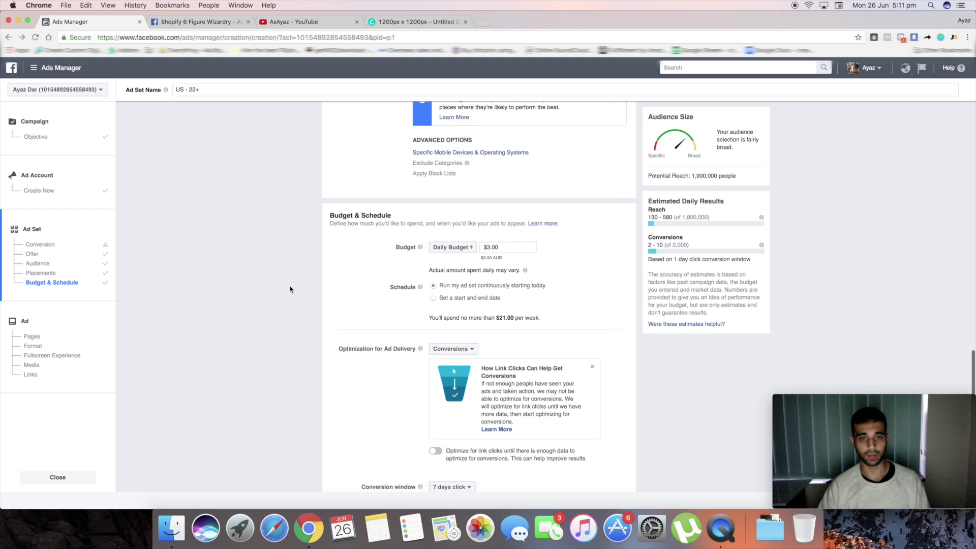
{"action": "double_click", "coordinate": [517, 206]}
{"action": "left_click", "coordinate": [175, 284]}
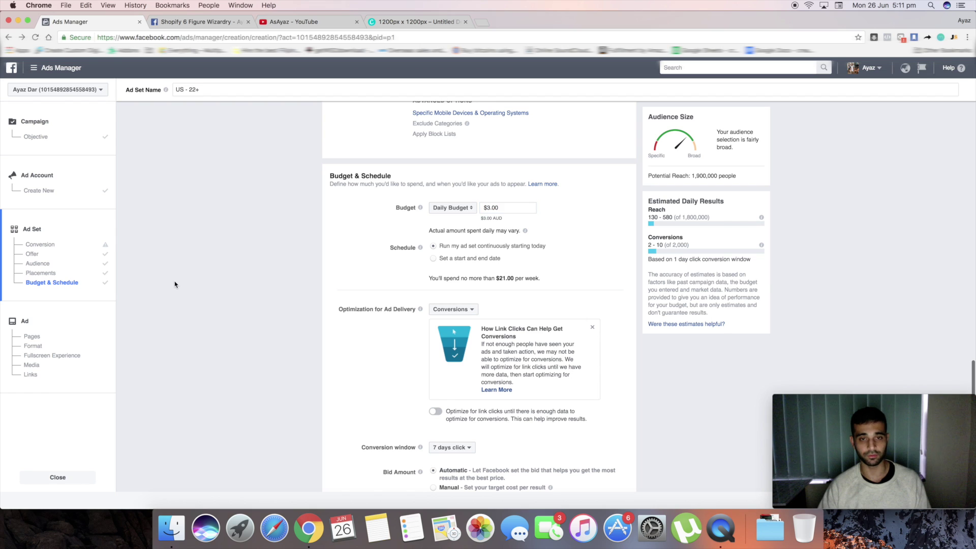
Step: Dismiss the tip on how link clicks help get conversions and check the options for ad delivery optimization
{"action": "scroll", "coordinate": [256, 297], "scroll_direction": "down", "scroll_amount": 2}
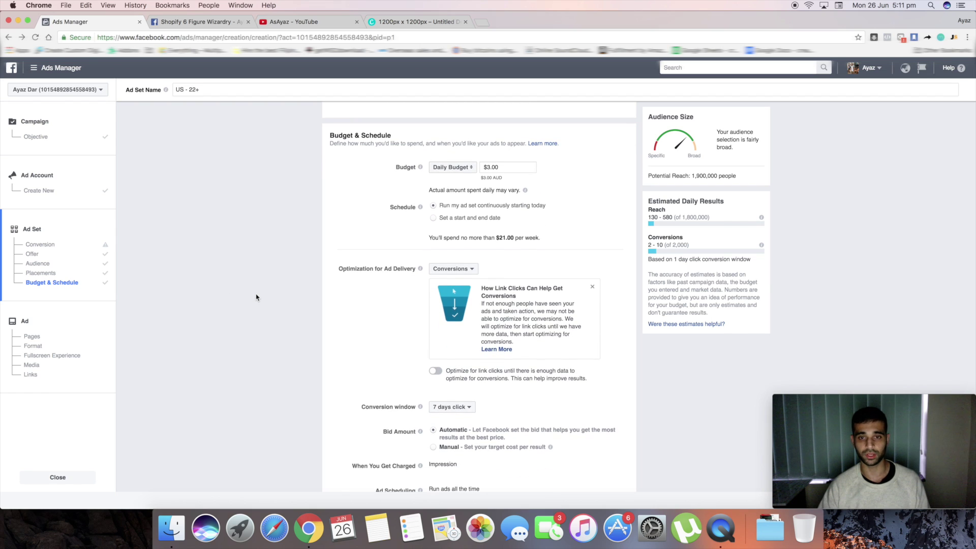
{"action": "left_click", "coordinate": [592, 286]}
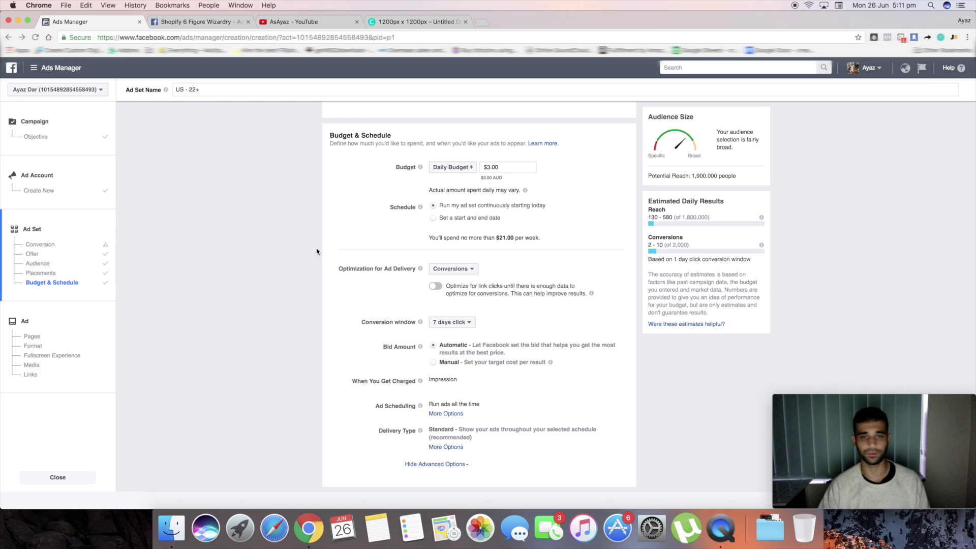
{"action": "scroll", "coordinate": [275, 276], "scroll_direction": "down", "scroll_amount": 1}
{"action": "scroll", "coordinate": [275, 276], "scroll_direction": "up", "scroll_amount": 1}
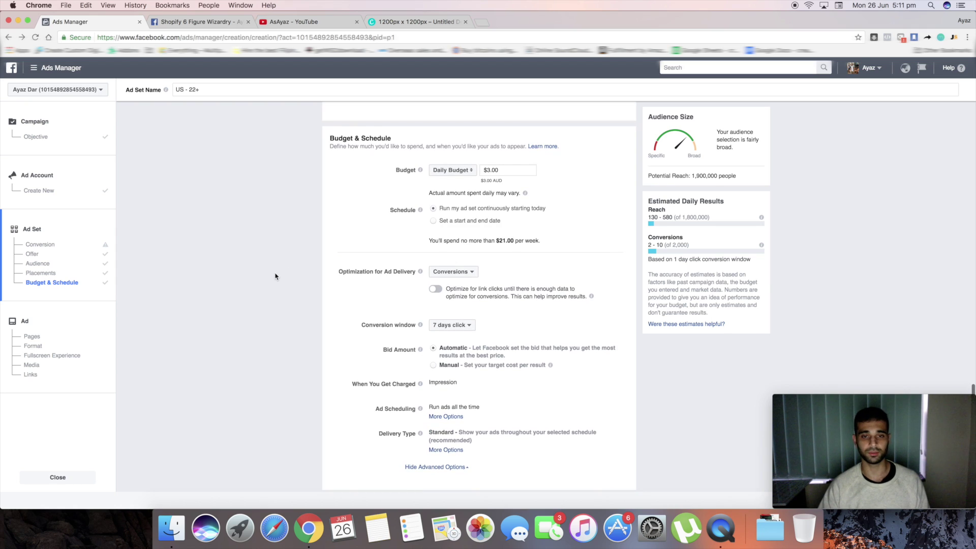
{"action": "left_click", "coordinate": [460, 272]}
{"action": "left_click", "coordinate": [458, 271]}
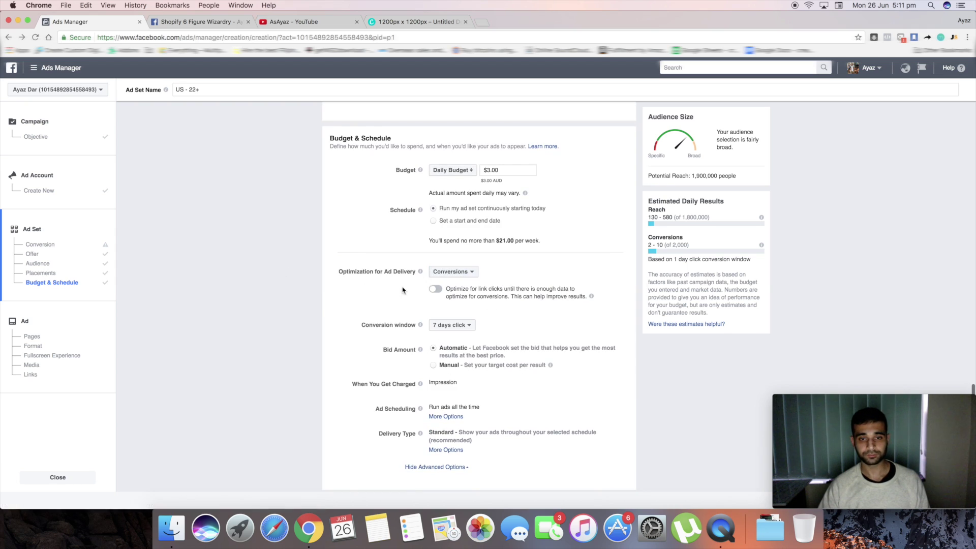
{"action": "mouse_move", "coordinate": [455, 269]}
{"action": "scroll", "coordinate": [455, 269], "scroll_direction": "down", "scroll_amount": 1}
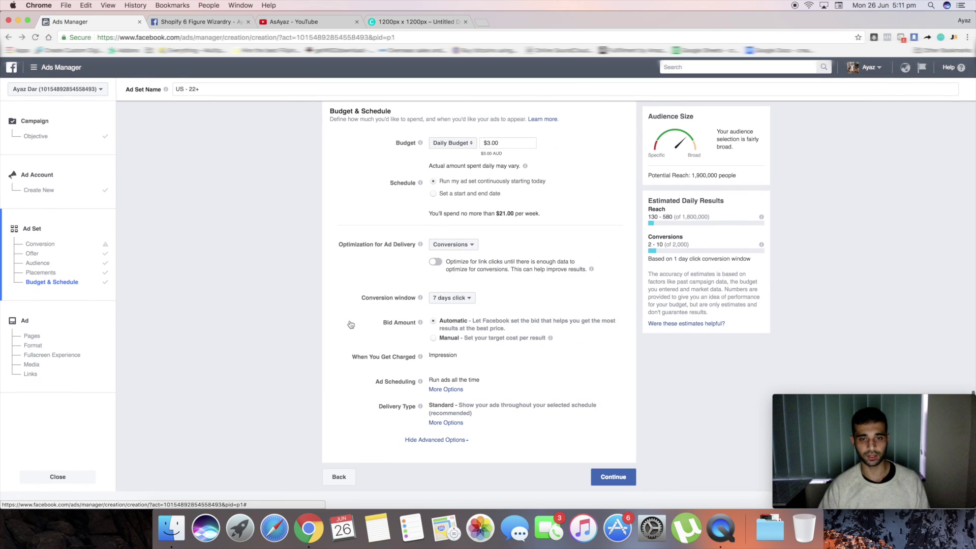
Step: Set the conversion window to 1 day click
{"action": "left_click", "coordinate": [450, 298]}
{"action": "left_click", "coordinate": [312, 314]}
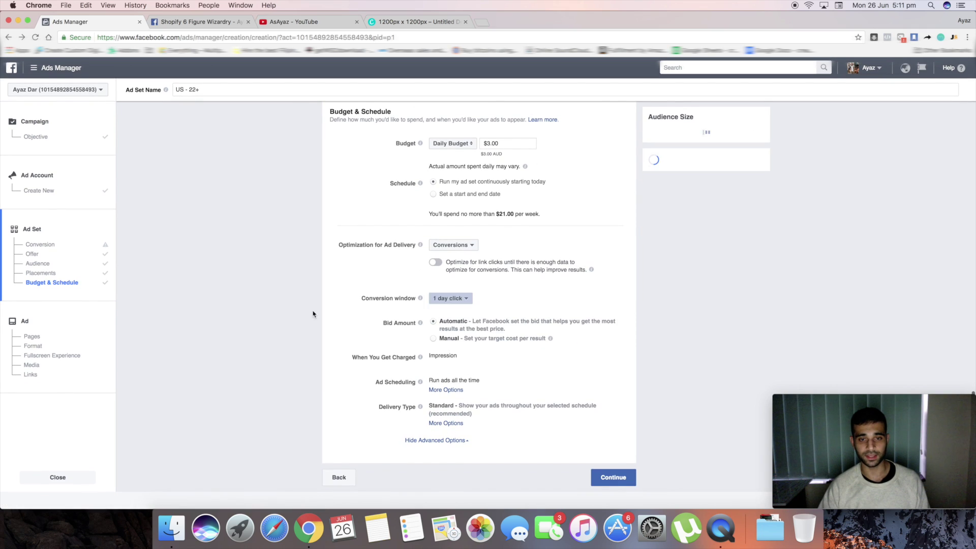
{"action": "left_click", "coordinate": [437, 301]}
{"action": "left_click", "coordinate": [406, 311]}
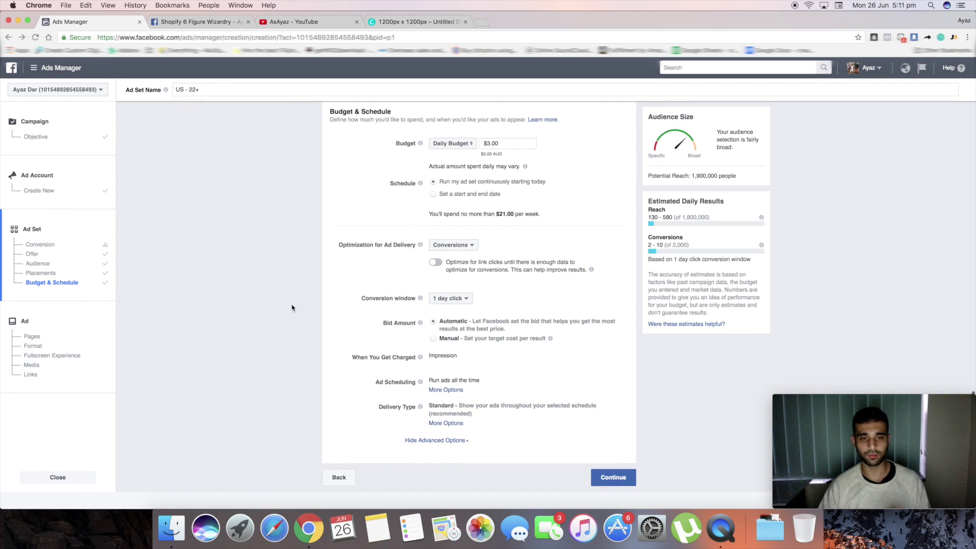
{"action": "left_click", "coordinate": [465, 298]}
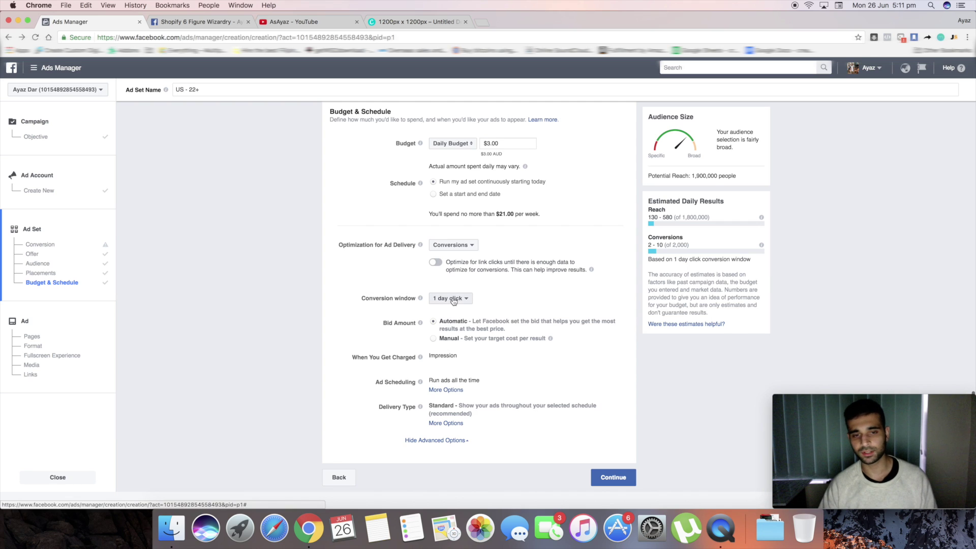
{"action": "left_click", "coordinate": [269, 289]}
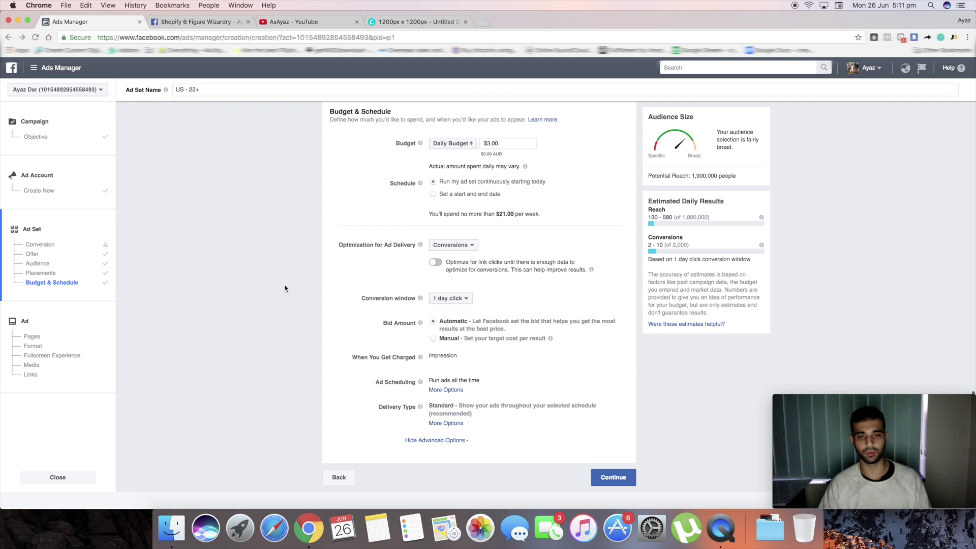
{"action": "left_click", "coordinate": [465, 296]}
{"action": "left_click", "coordinate": [321, 320]}
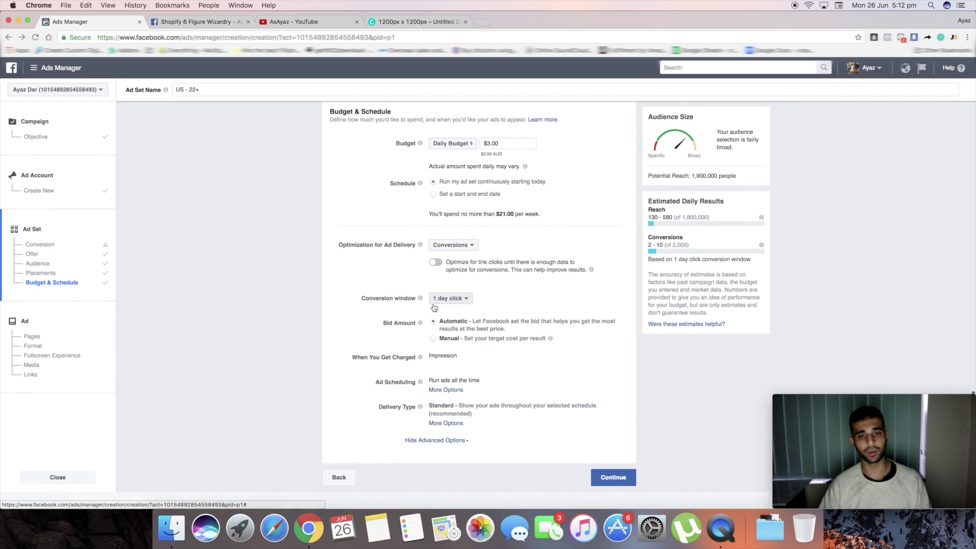
Step: Review the budget and schedule settings, continue to the ad level, and switch the ad to using an existing post
{"action": "scroll", "coordinate": [268, 319], "scroll_direction": "up", "scroll_amount": 3}
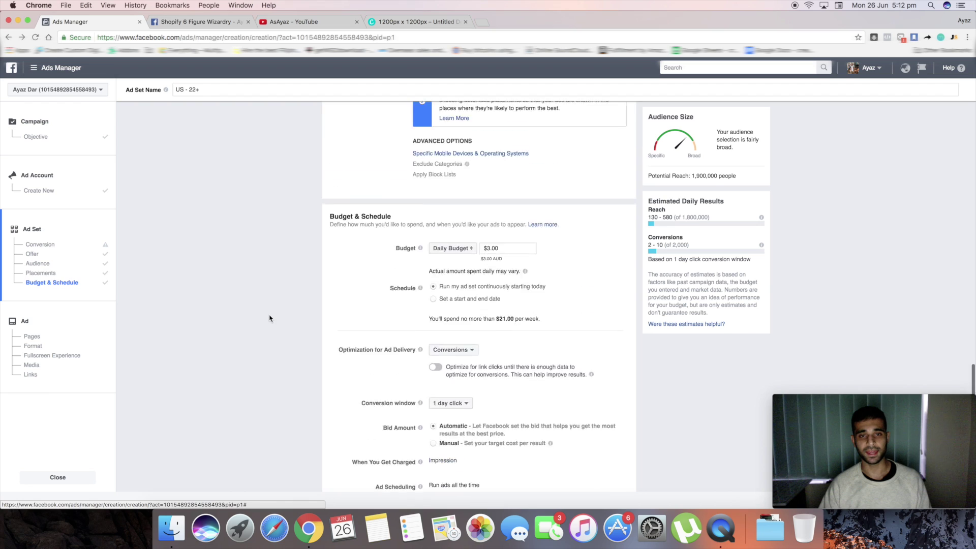
{"action": "scroll", "coordinate": [288, 311], "scroll_direction": "down", "scroll_amount": 3}
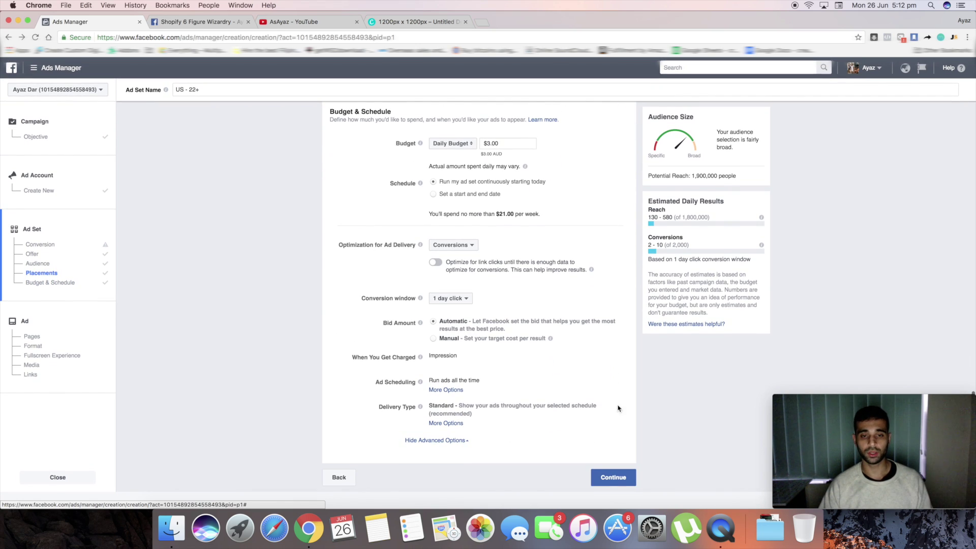
{"action": "scroll", "coordinate": [655, 390], "scroll_direction": "up", "scroll_amount": 2}
{"action": "scroll", "coordinate": [285, 350], "scroll_direction": "up", "scroll_amount": 1}
{"action": "scroll", "coordinate": [286, 351], "scroll_direction": "down", "scroll_amount": 3}
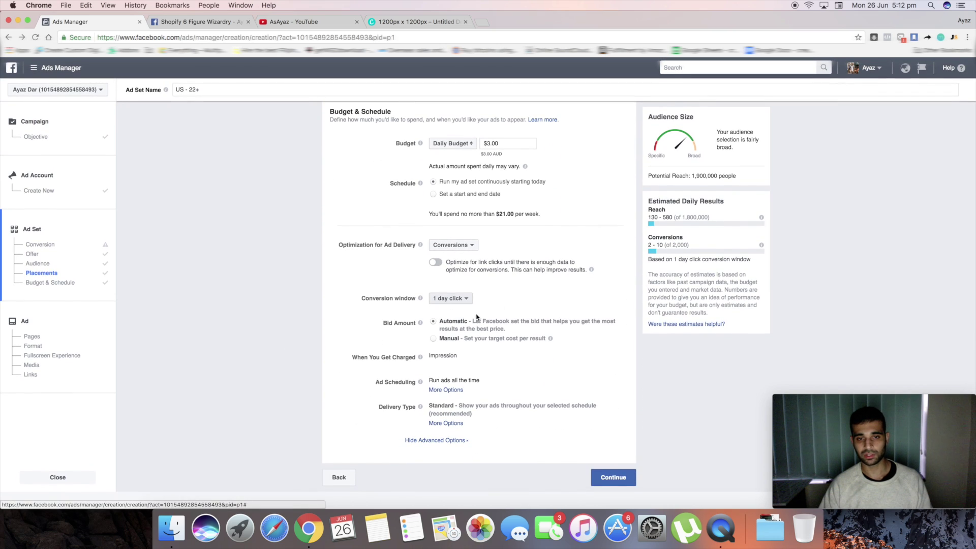
{"action": "left_click", "coordinate": [615, 480]}
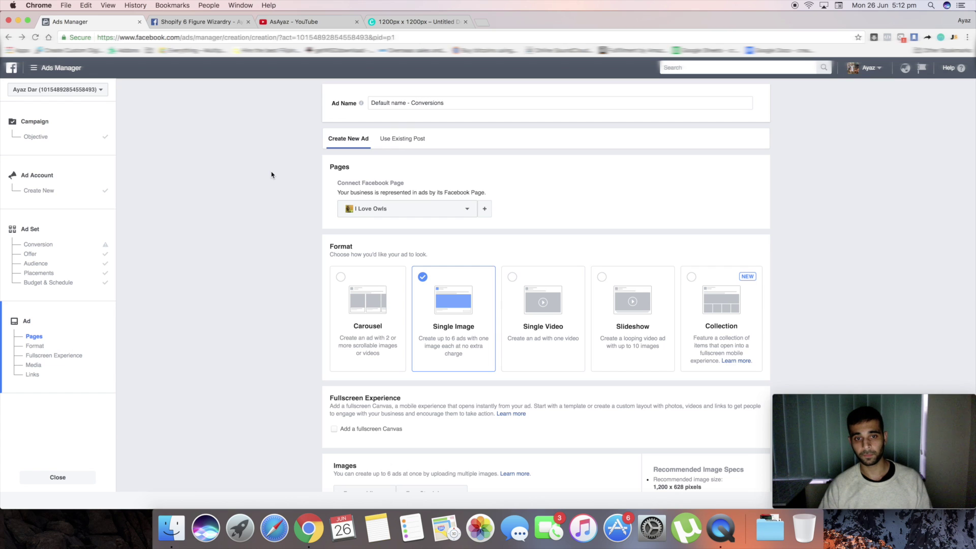
{"action": "left_click", "coordinate": [402, 145]}
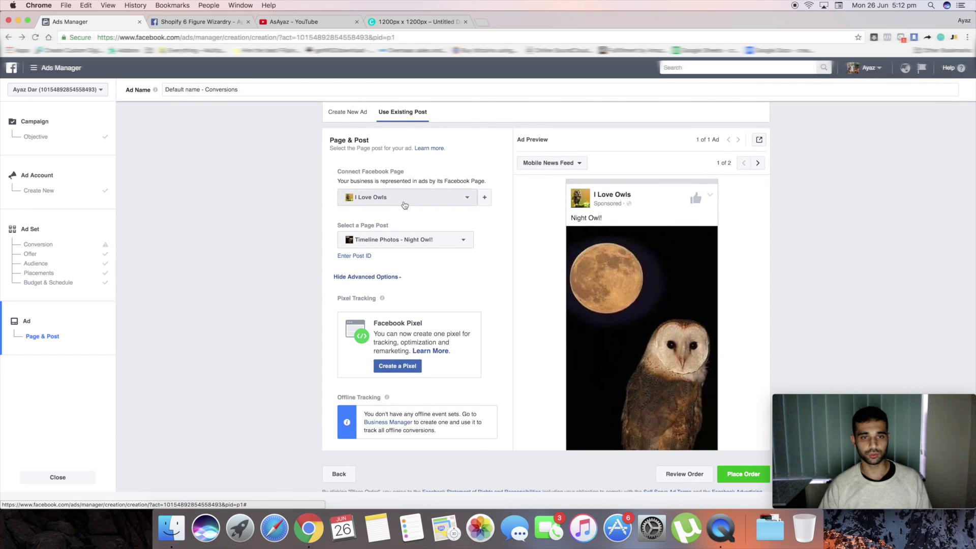
{"action": "left_click", "coordinate": [485, 199]}
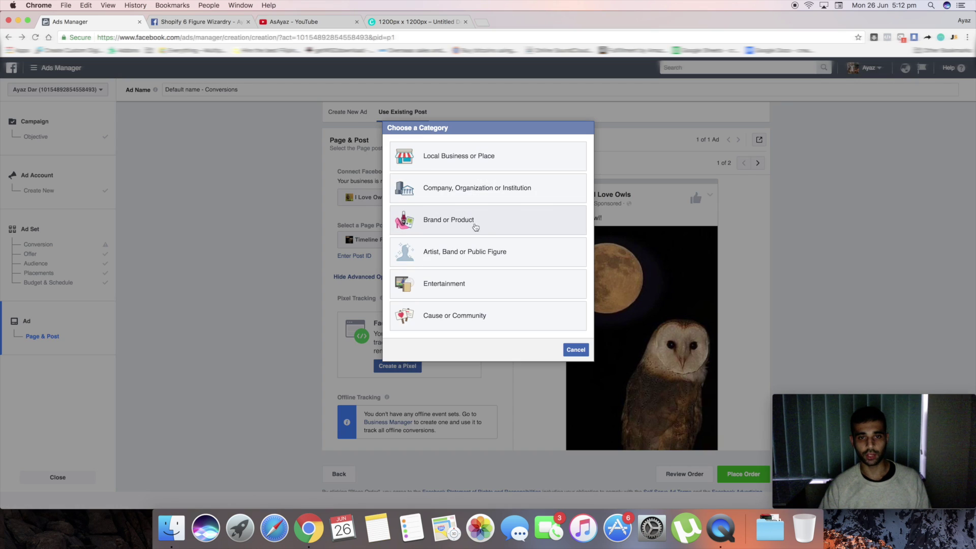
{"action": "left_click", "coordinate": [494, 224]}
{"action": "type", "text": "efegrgrg"}
{"action": "left_click", "coordinate": [529, 197]}
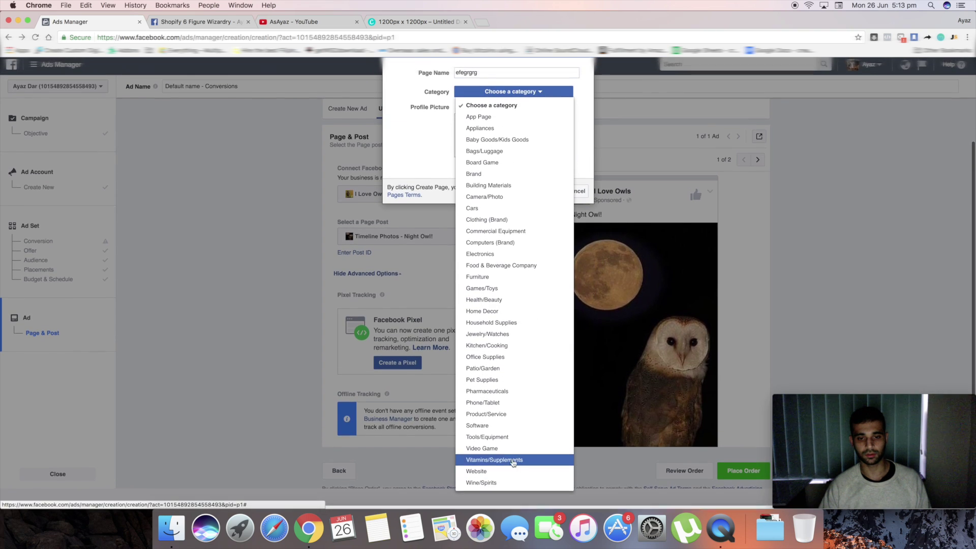
{"action": "left_click", "coordinate": [495, 471]}
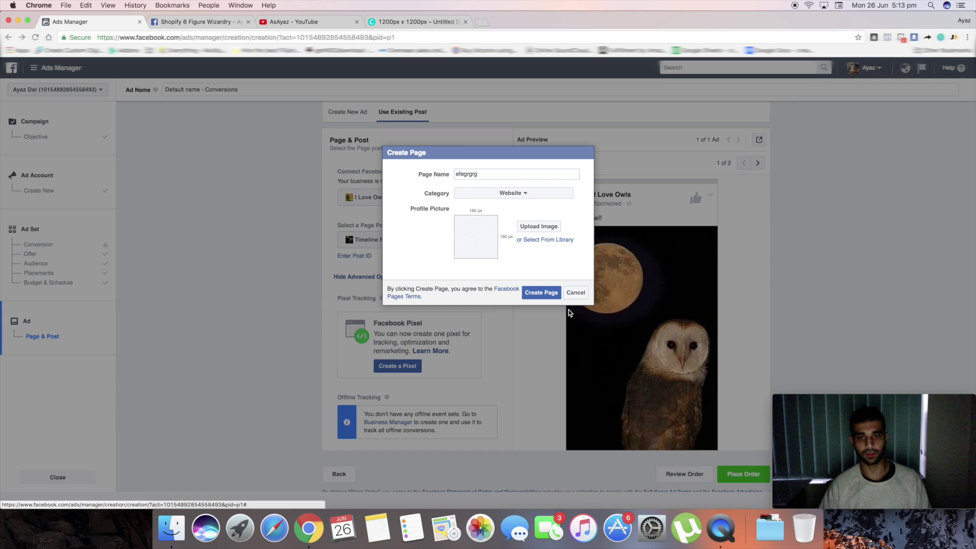
{"action": "left_click", "coordinate": [576, 292]}
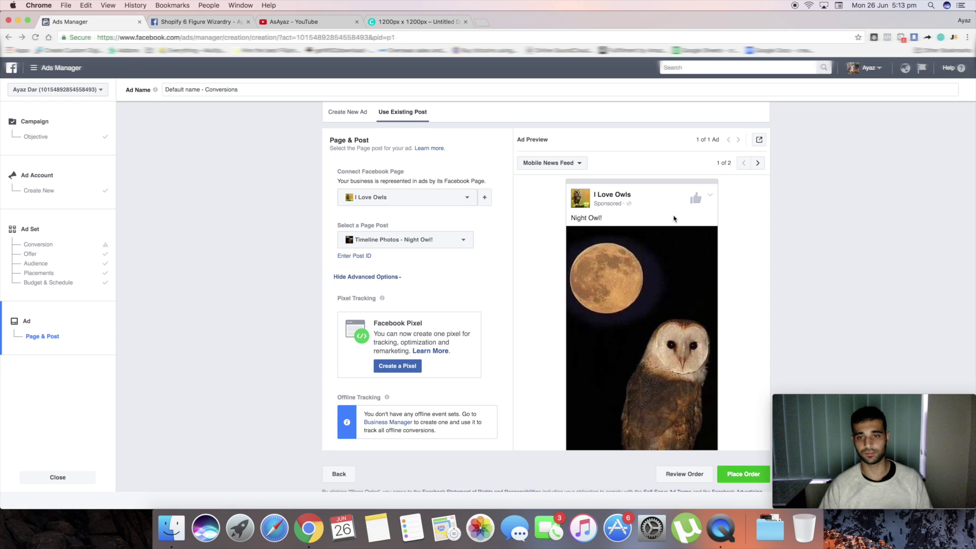
Step: Examine the mobile news feed preview of the Night Owl! post and the ad's pixel and offline tracking options
{"action": "scroll", "coordinate": [674, 229], "scroll_direction": "down", "scroll_amount": 3}
{"action": "scroll", "coordinate": [666, 244], "scroll_direction": "up", "scroll_amount": 5}
{"action": "scroll", "coordinate": [663, 250], "scroll_direction": "down", "scroll_amount": 3}
{"action": "scroll", "coordinate": [663, 247], "scroll_direction": "up", "scroll_amount": 3}
{"action": "scroll", "coordinate": [639, 255], "scroll_direction": "down", "scroll_amount": 3}
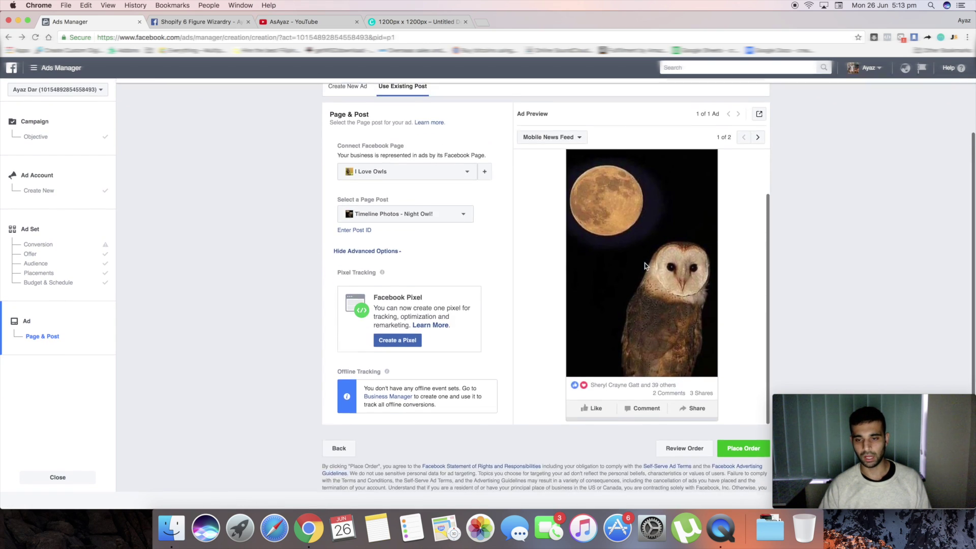
{"action": "scroll", "coordinate": [644, 263], "scroll_direction": "up", "scroll_amount": 4}
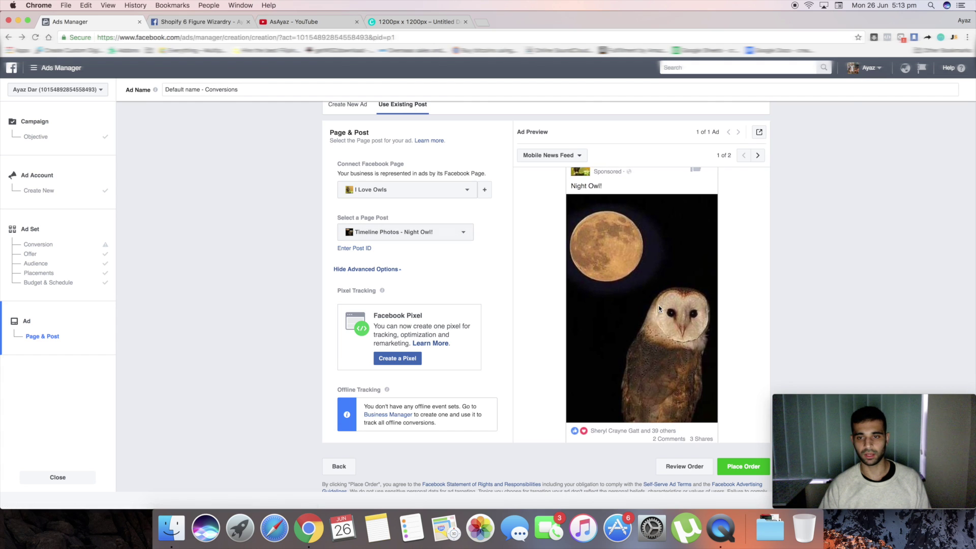
{"action": "scroll", "coordinate": [659, 308], "scroll_direction": "down", "scroll_amount": 1}
{"action": "scroll", "coordinate": [658, 308], "scroll_direction": "up", "scroll_amount": 3}
{"action": "scroll", "coordinate": [659, 308], "scroll_direction": "down", "scroll_amount": 2}
{"action": "scroll", "coordinate": [660, 309], "scroll_direction": "up", "scroll_amount": 2}
{"action": "scroll", "coordinate": [662, 313], "scroll_direction": "down", "scroll_amount": 5}
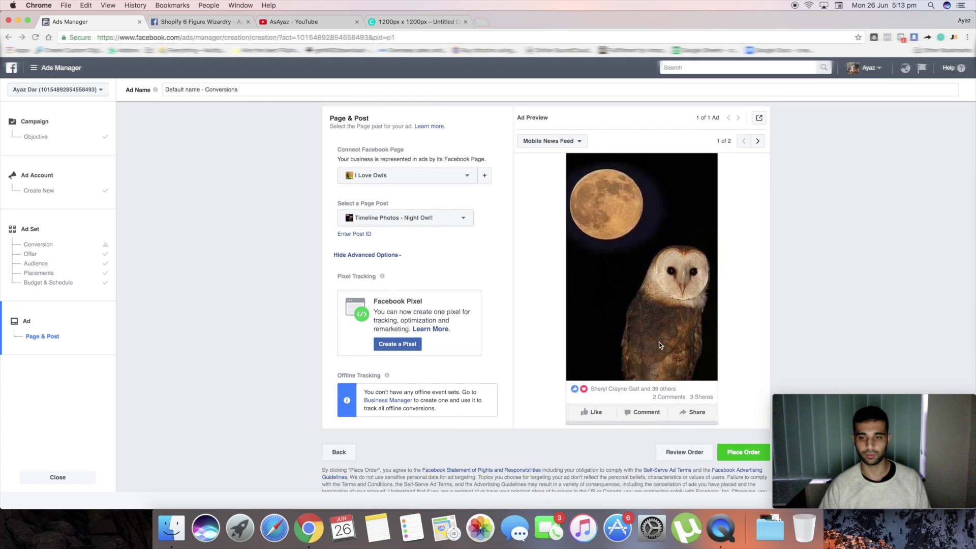
{"action": "scroll", "coordinate": [659, 345], "scroll_direction": "up", "scroll_amount": 2}
{"action": "scroll", "coordinate": [660, 345], "scroll_direction": "down", "scroll_amount": 3}
{"action": "scroll", "coordinate": [660, 344], "scroll_direction": "up", "scroll_amount": 2}
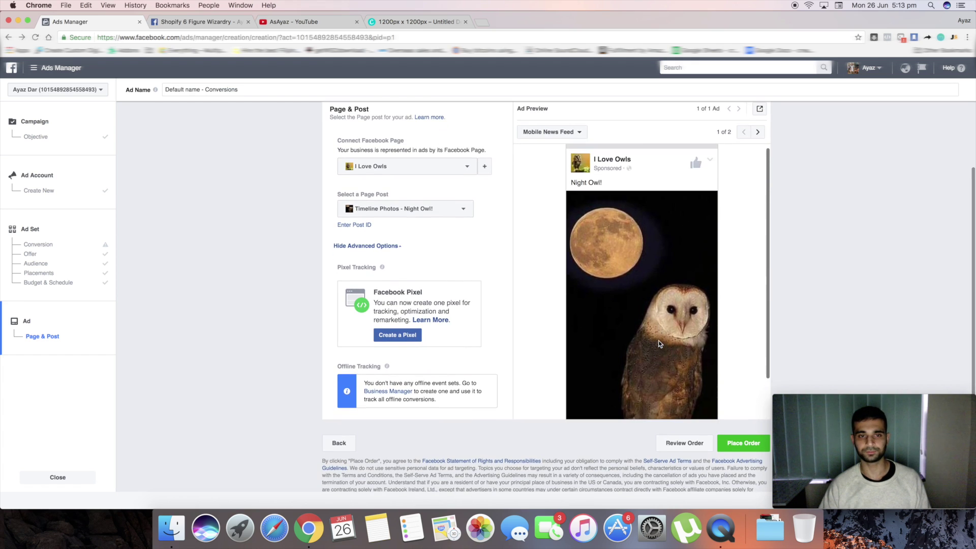
{"action": "scroll", "coordinate": [660, 330], "scroll_direction": "up", "scroll_amount": 2}
{"action": "scroll", "coordinate": [660, 295], "scroll_direction": "down", "scroll_amount": 2}
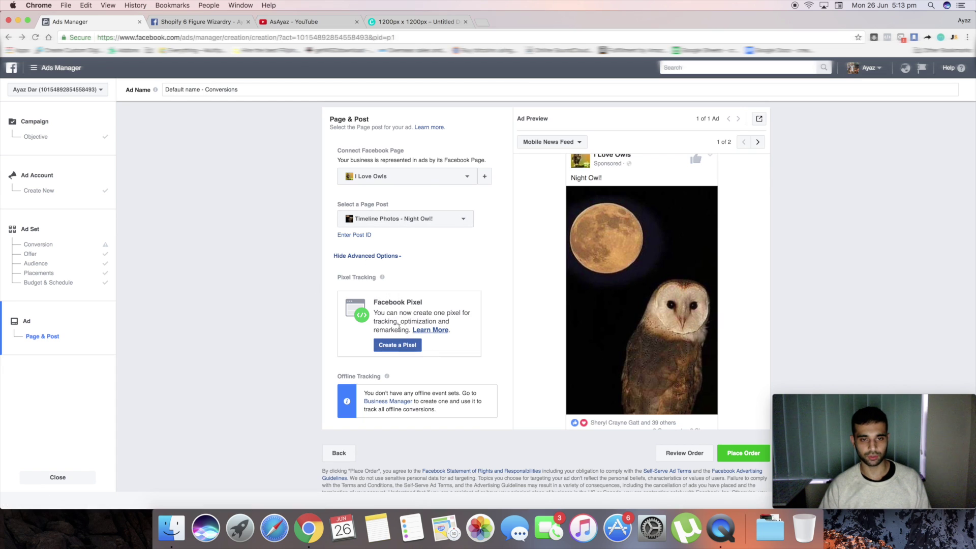
{"action": "scroll", "coordinate": [309, 322], "scroll_direction": "up", "scroll_amount": 1}
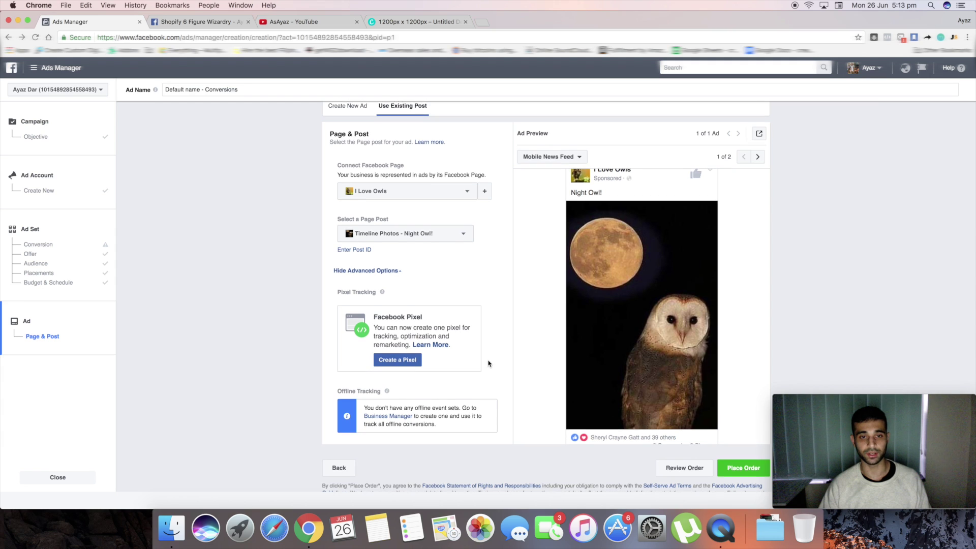
Step: Try to place the order for the conversions ad that uses the Night Owl! post
{"action": "scroll", "coordinate": [488, 364], "scroll_direction": "down", "scroll_amount": 2}
{"action": "left_click", "coordinate": [743, 450]}
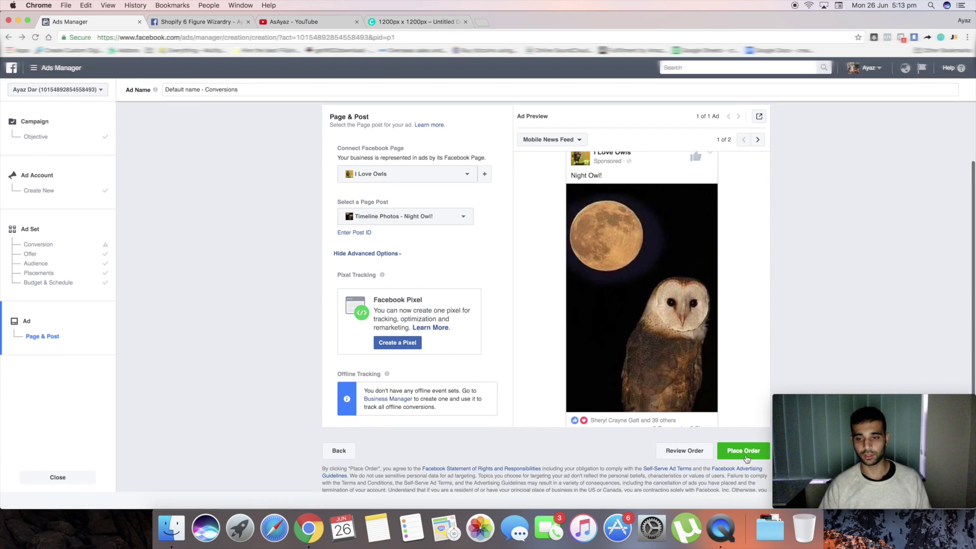
{"action": "scroll", "coordinate": [229, 335], "scroll_direction": "down", "scroll_amount": 1}
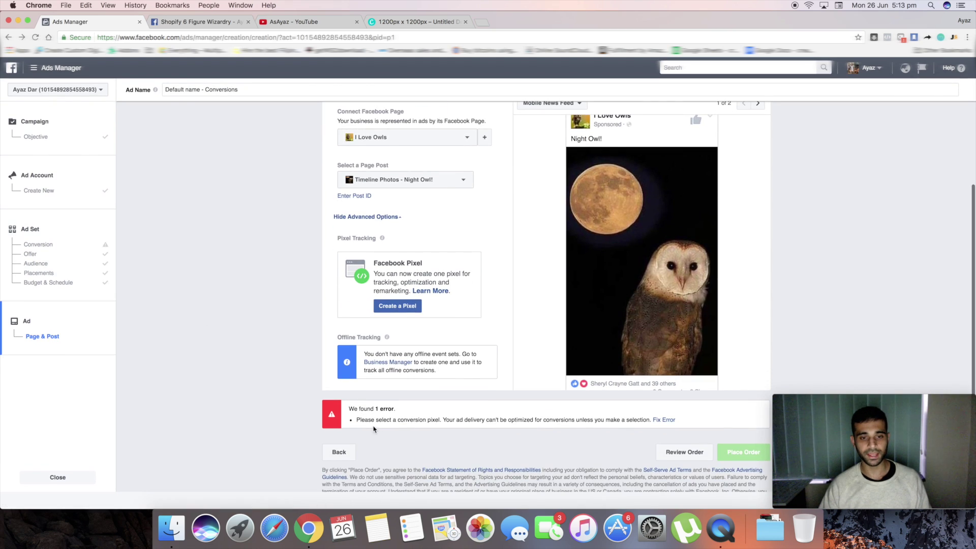
{"action": "scroll", "coordinate": [539, 438], "scroll_direction": "up", "scroll_amount": 2}
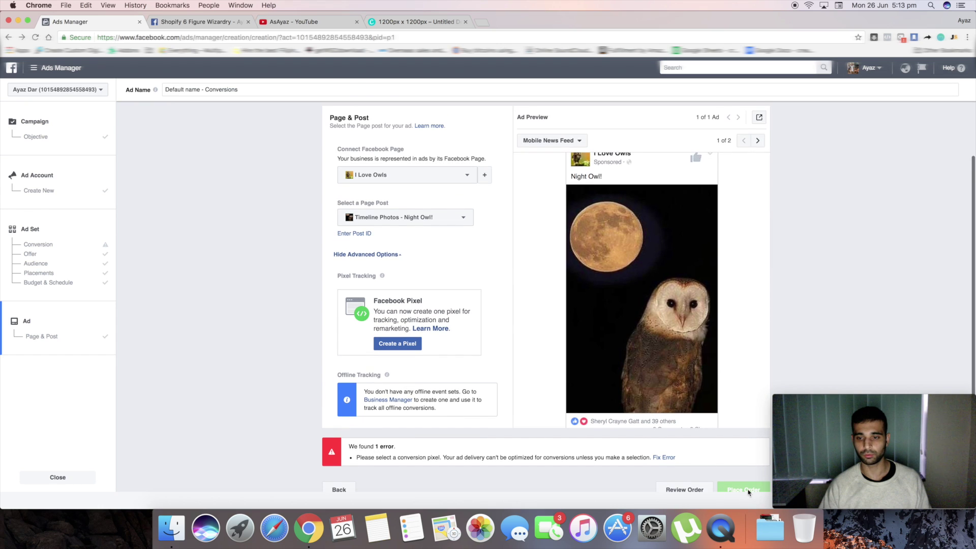
{"action": "scroll", "coordinate": [293, 305], "scroll_direction": "up", "scroll_amount": 2}
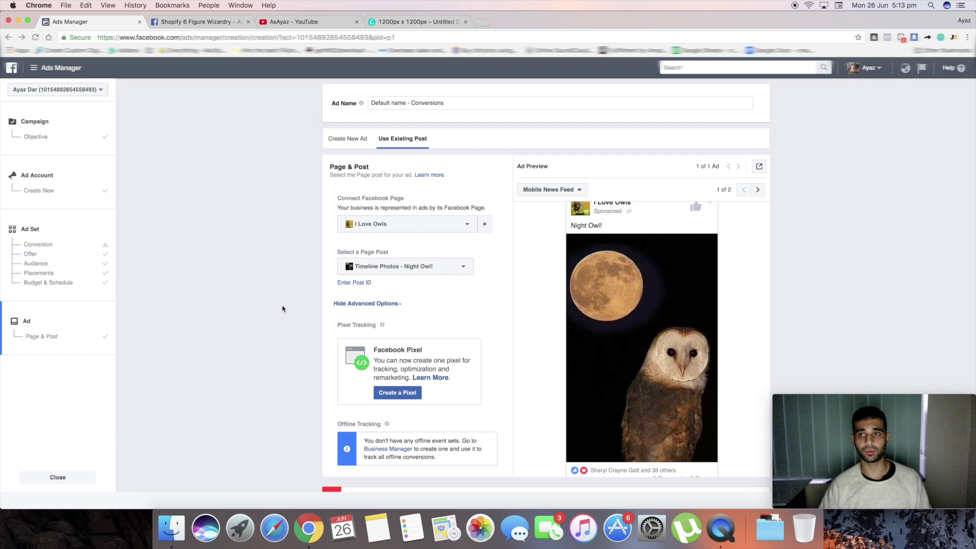
Step: Review the campaign objective and ad account sections, and recheck the ad's page and post settings through to the order area
{"action": "left_click", "coordinate": [33, 136]}
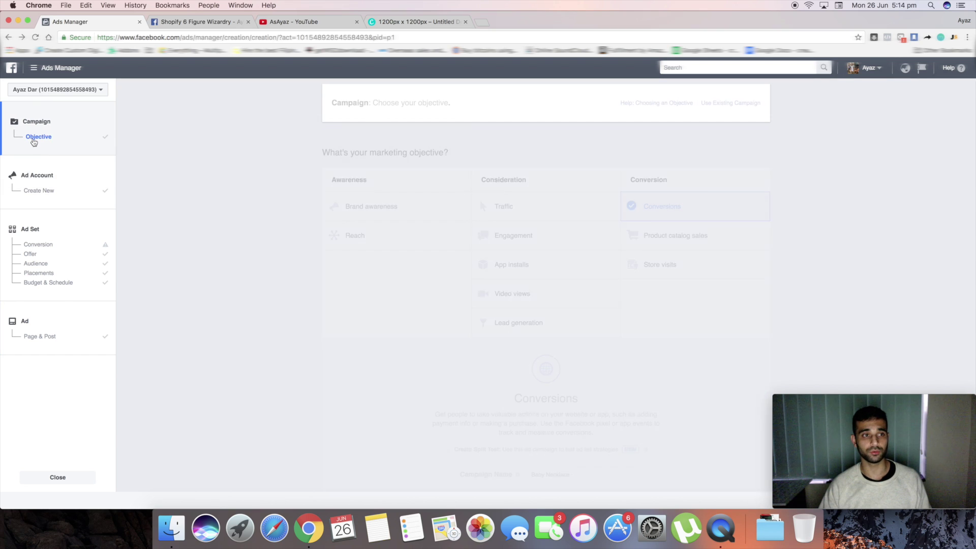
{"action": "left_click", "coordinate": [35, 190]}
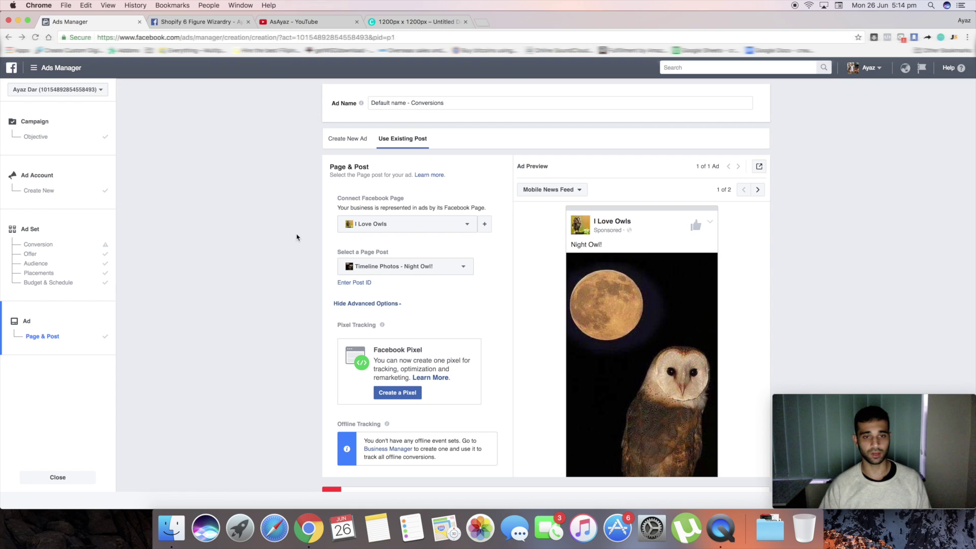
{"action": "scroll", "coordinate": [297, 237], "scroll_direction": "down", "scroll_amount": 3}
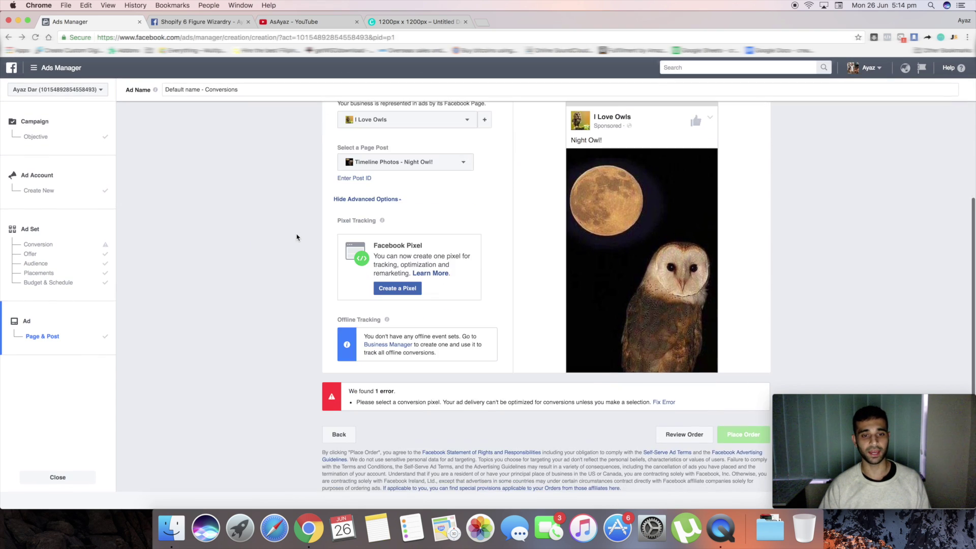
{"action": "scroll", "coordinate": [297, 237], "scroll_direction": "up", "scroll_amount": 3}
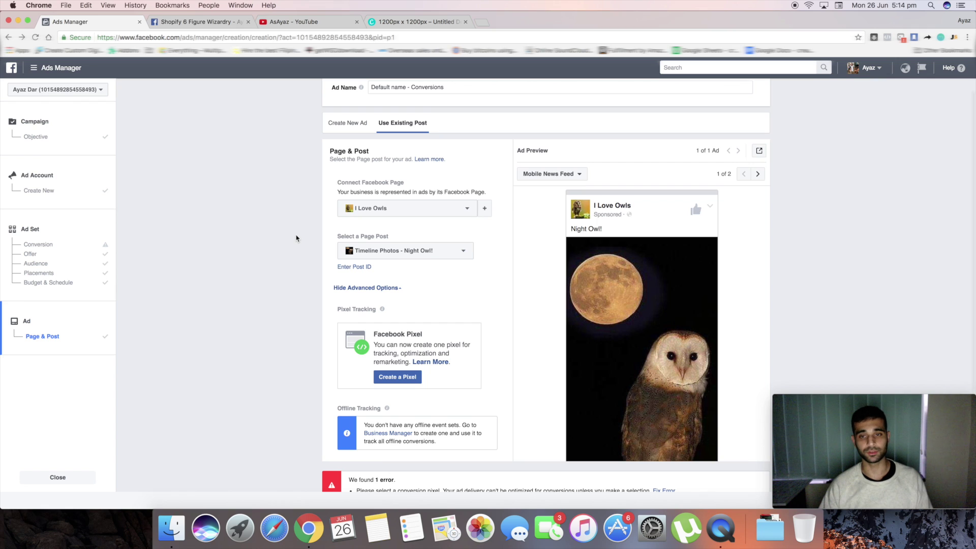
{"action": "scroll", "coordinate": [296, 251], "scroll_direction": "down", "scroll_amount": 3}
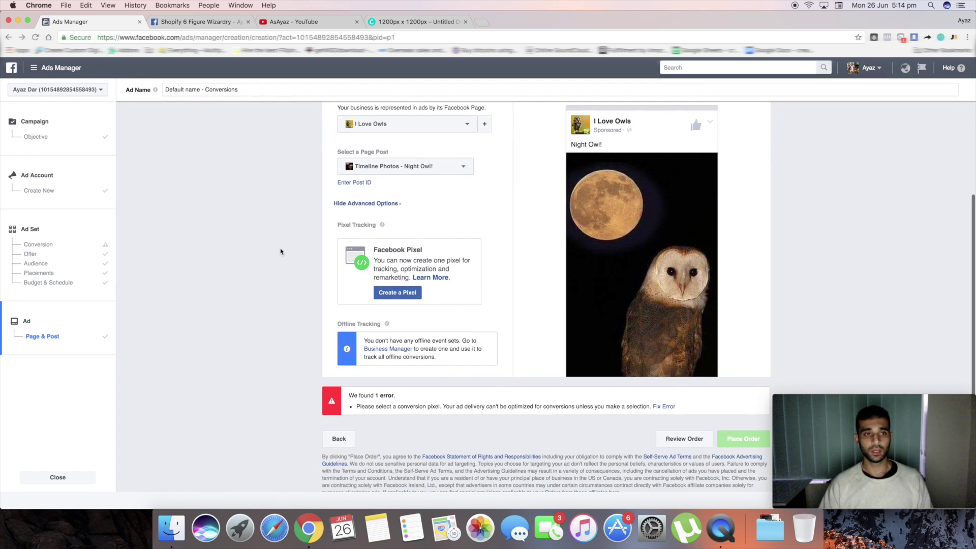
{"action": "scroll", "coordinate": [280, 251], "scroll_direction": "up", "scroll_amount": 3}
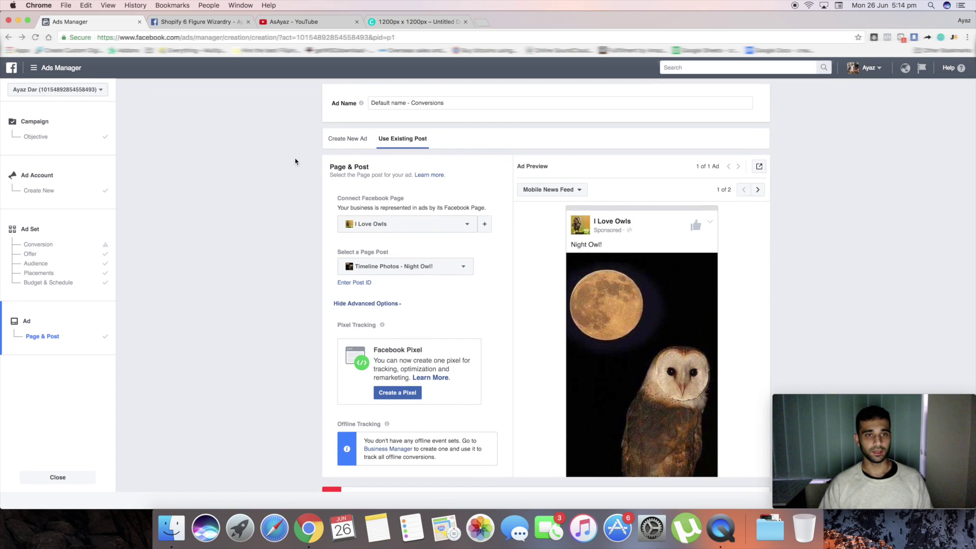
Step: Switch to the 1200px x 1200px Canva design, check the layout and text options, and shift the camera logo slightly down and right
{"action": "left_click", "coordinate": [407, 22]}
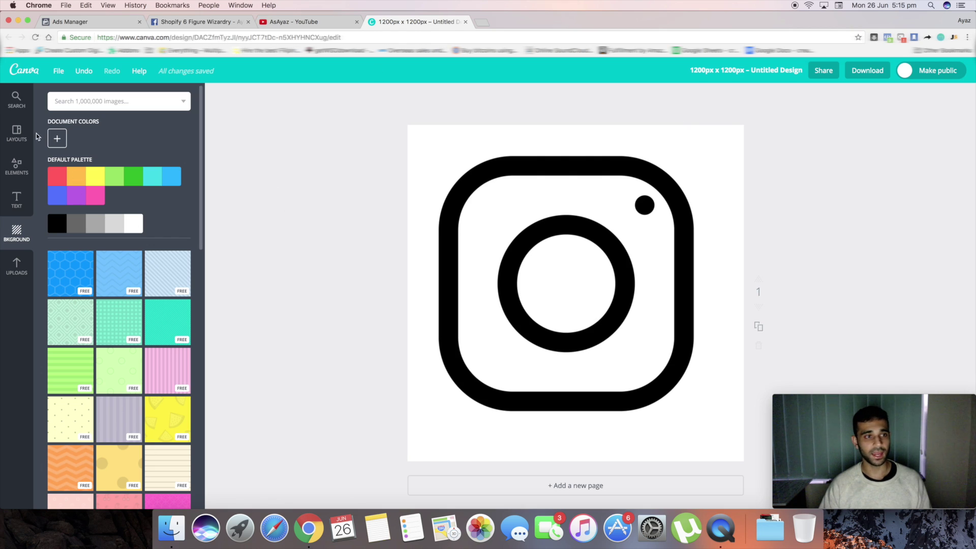
{"action": "left_click", "coordinate": [709, 73]}
{"action": "left_click", "coordinate": [760, 171]}
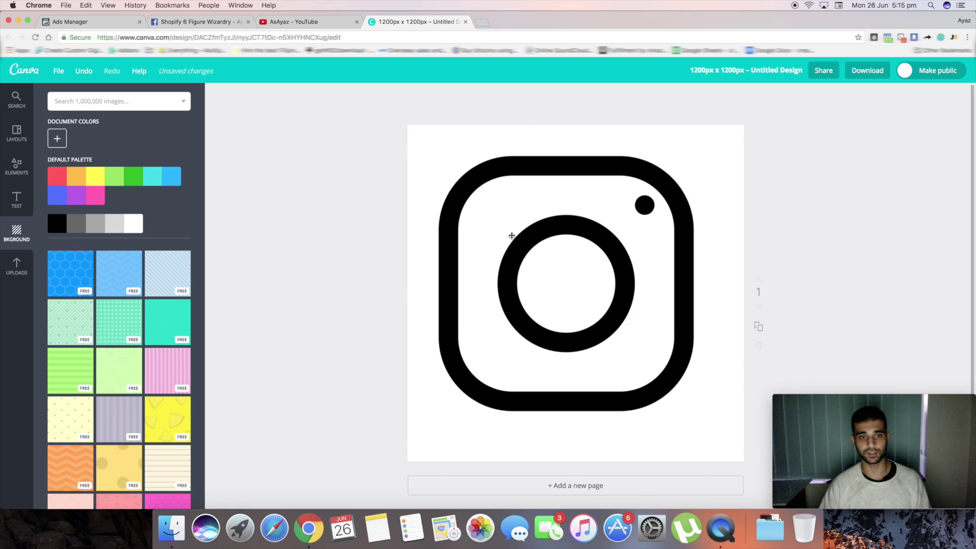
{"action": "left_click_drag", "start_coordinate": [621, 245], "coordinate": [601, 224]}
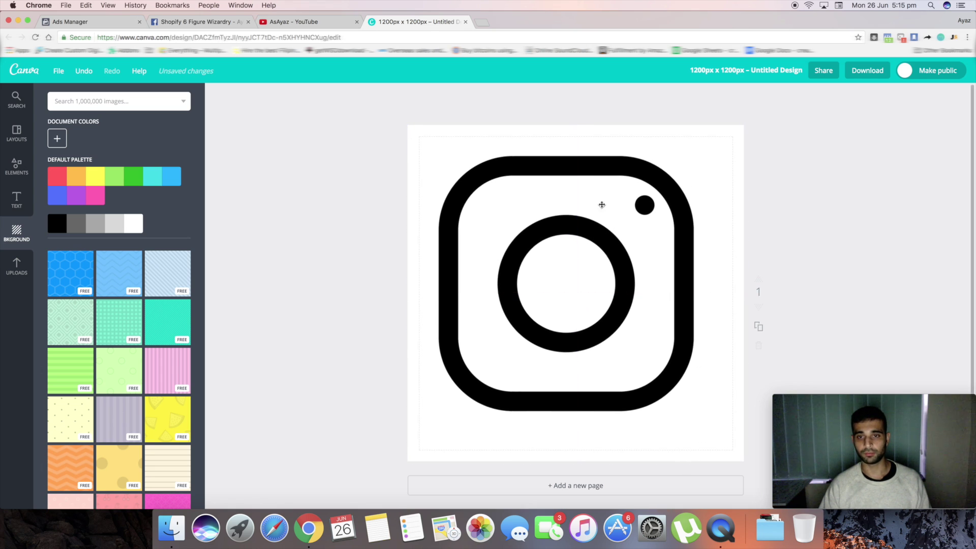
{"action": "left_click", "coordinate": [16, 133]}
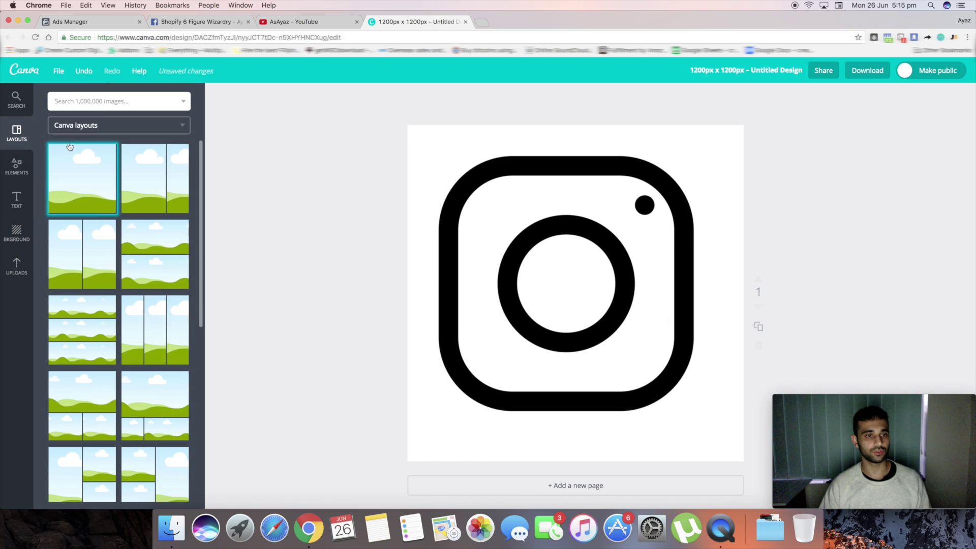
{"action": "left_click", "coordinate": [20, 197]}
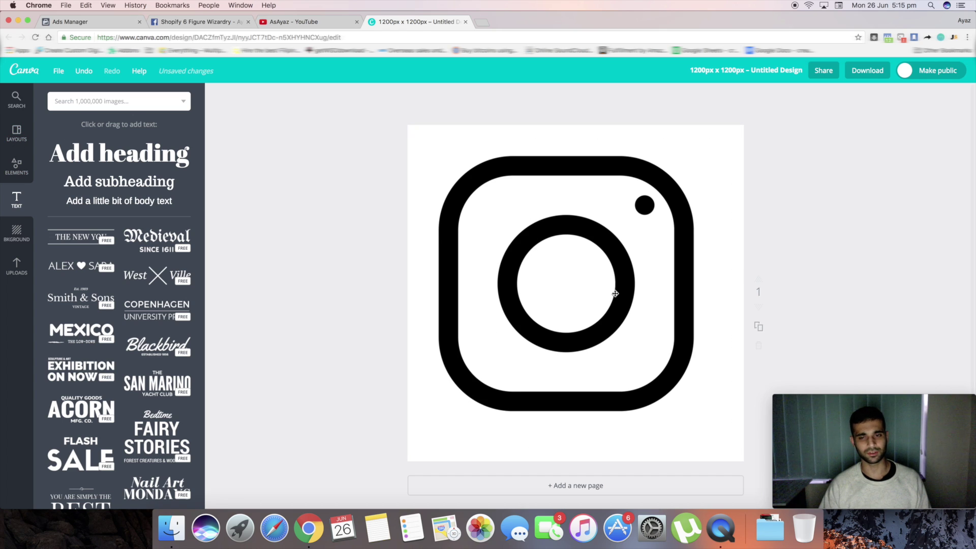
{"action": "left_click_drag", "start_coordinate": [658, 264], "coordinate": [674, 272]}
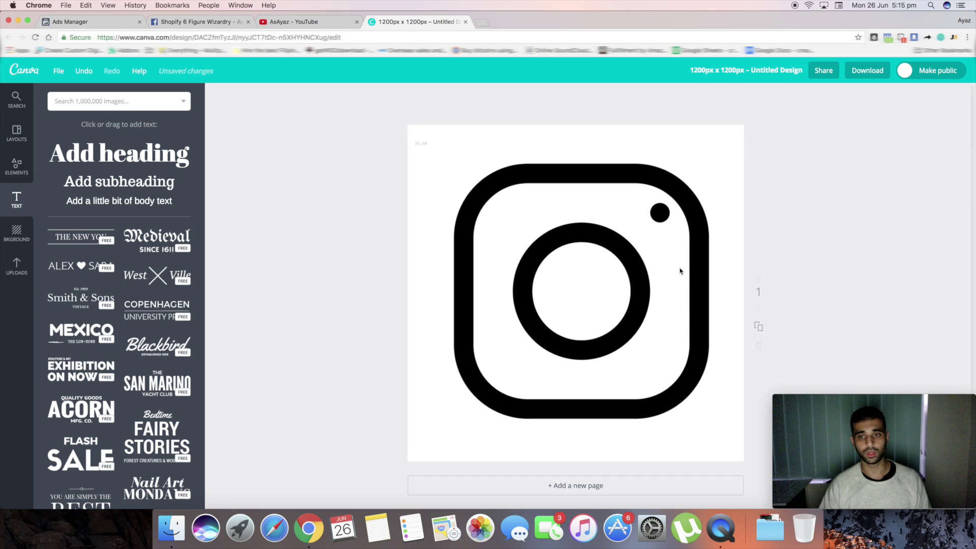
Step: Browse the Canva uploads, layouts, elements and text options, and shift the camera logo back up and left on the canvas
{"action": "left_click", "coordinate": [15, 143]}
{"action": "left_click", "coordinate": [16, 233]}
{"action": "left_click", "coordinate": [17, 267]}
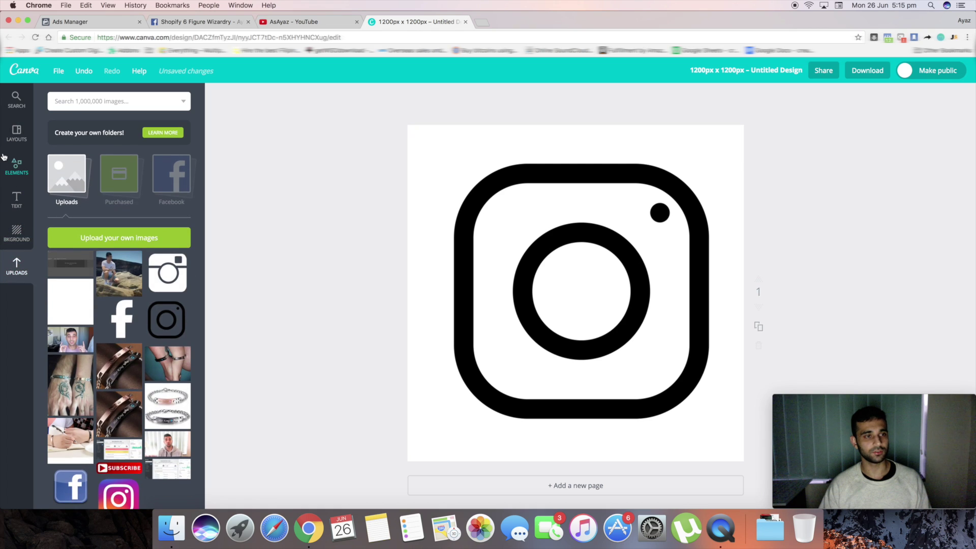
{"action": "left_click", "coordinate": [16, 167]}
{"action": "left_click", "coordinate": [15, 141]}
{"action": "left_click", "coordinate": [16, 167]}
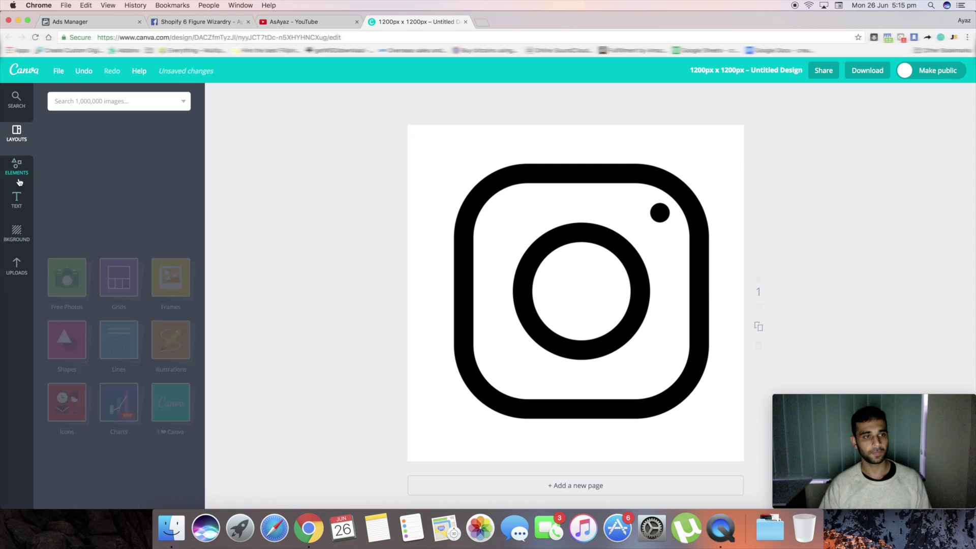
{"action": "left_click", "coordinate": [15, 198]}
{"action": "left_click_drag", "start_coordinate": [634, 287], "coordinate": [620, 283]}
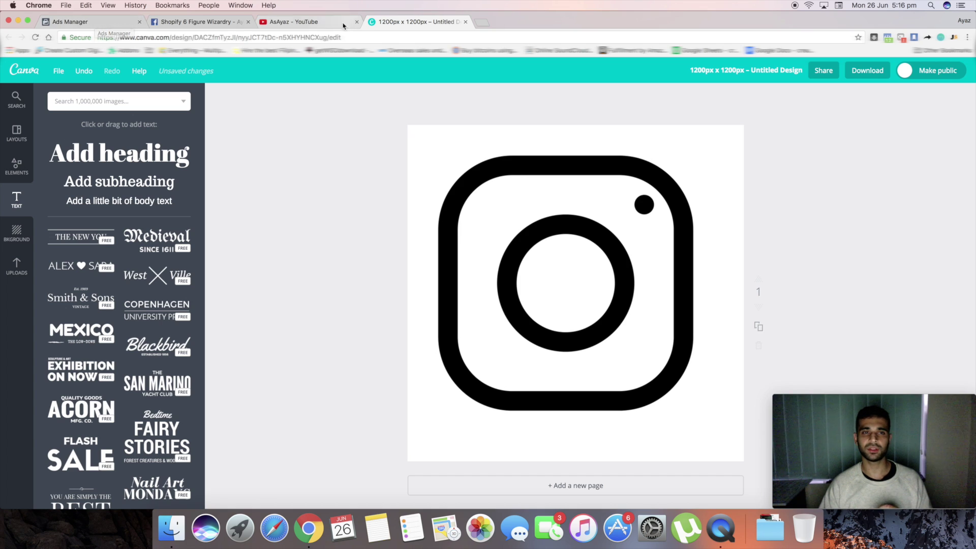
Step: Return to Ads Manager, check the selected page post and its preview, and close the Canva design
{"action": "left_click", "coordinate": [97, 22]}
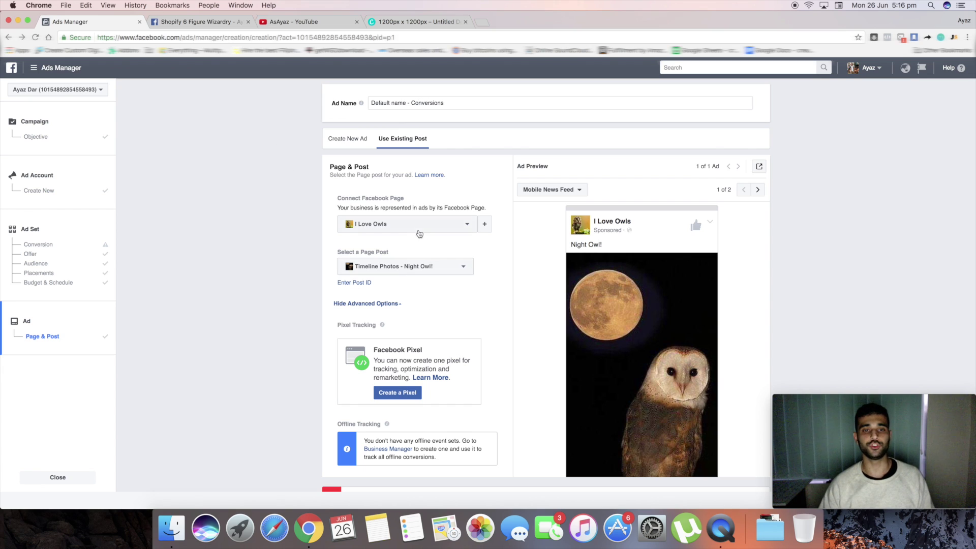
{"action": "left_click", "coordinate": [466, 268]}
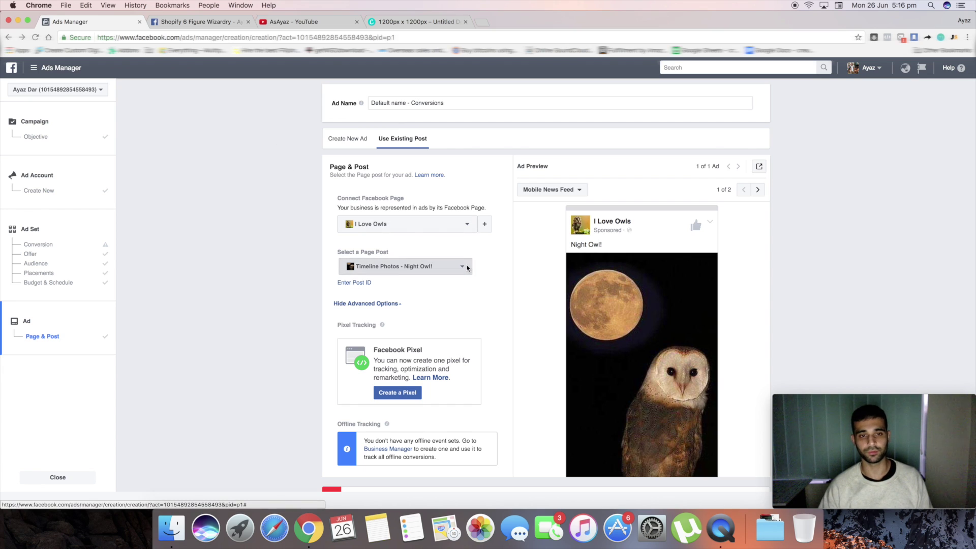
{"action": "left_click", "coordinate": [443, 266]}
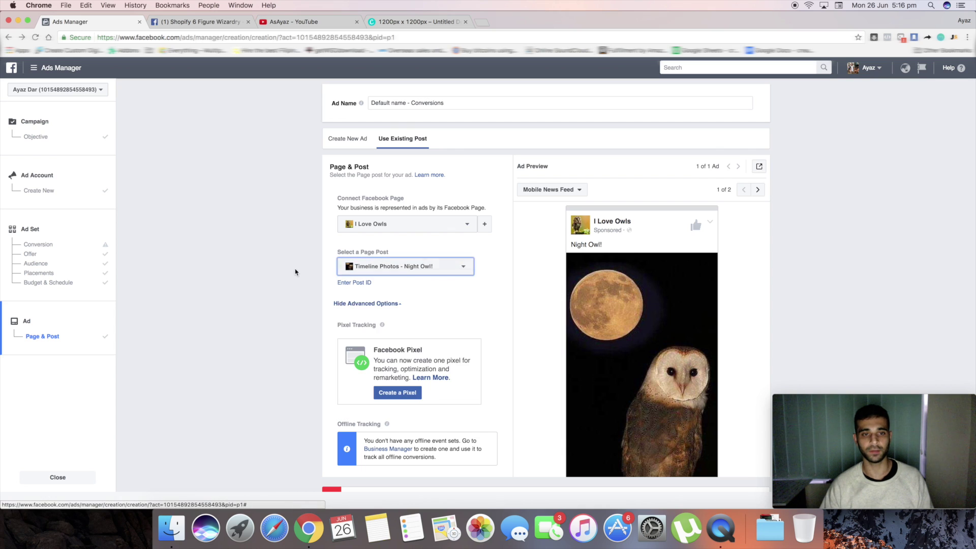
{"action": "left_click", "coordinate": [278, 270]}
{"action": "scroll", "coordinate": [704, 316], "scroll_direction": "down", "scroll_amount": 3}
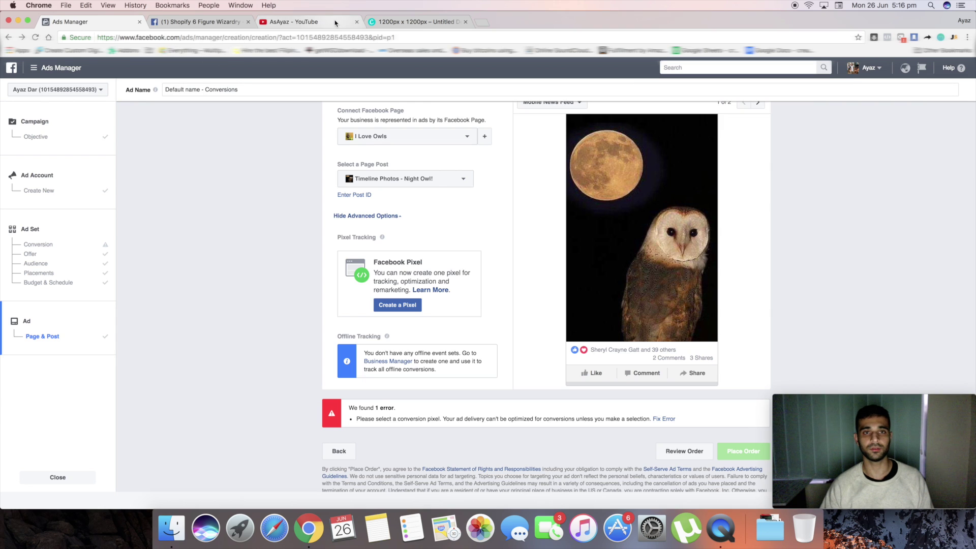
{"action": "left_click", "coordinate": [465, 22]}
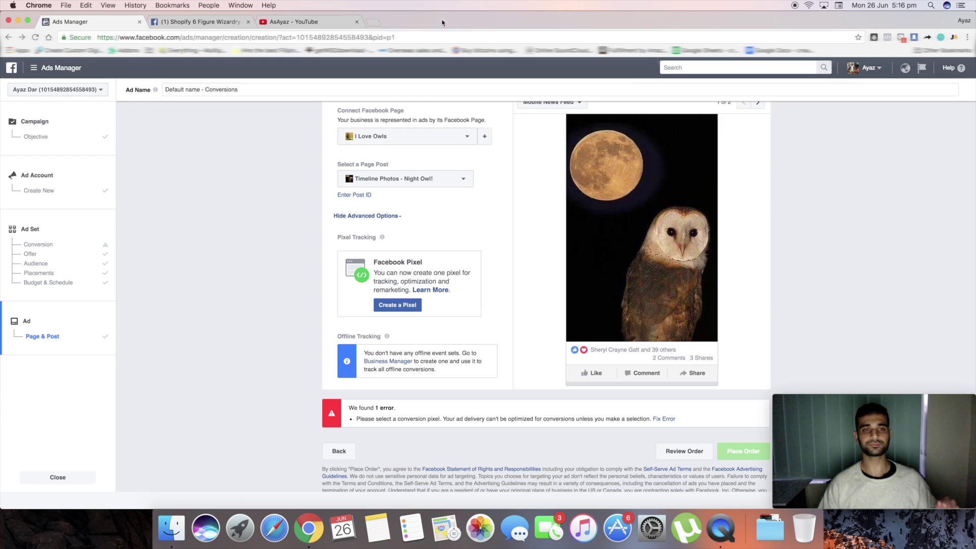
Step: View the YouTube channel page, and look over the Shopify 6 Figure Wizardry Facebook group's banner, posts and members
{"action": "left_click", "coordinate": [310, 23]}
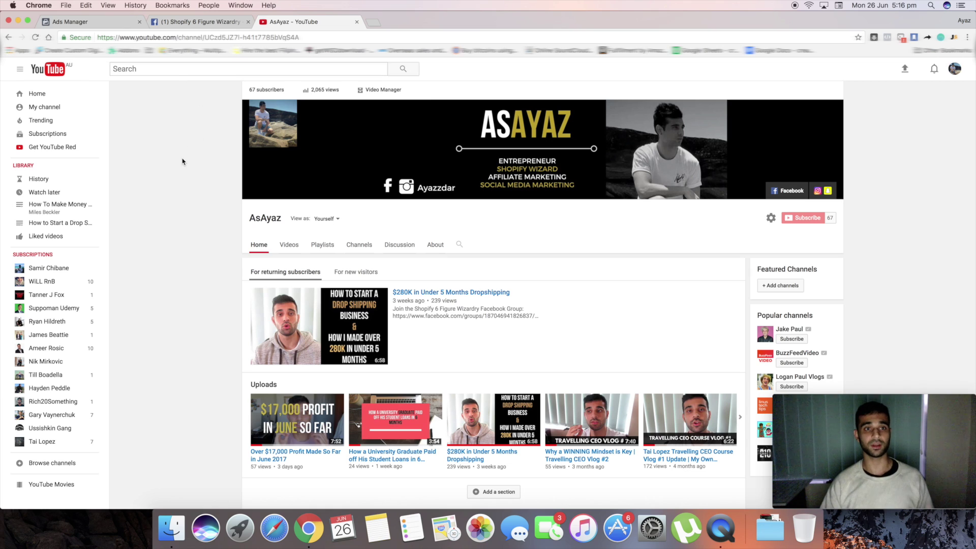
{"action": "left_click", "coordinate": [223, 25]}
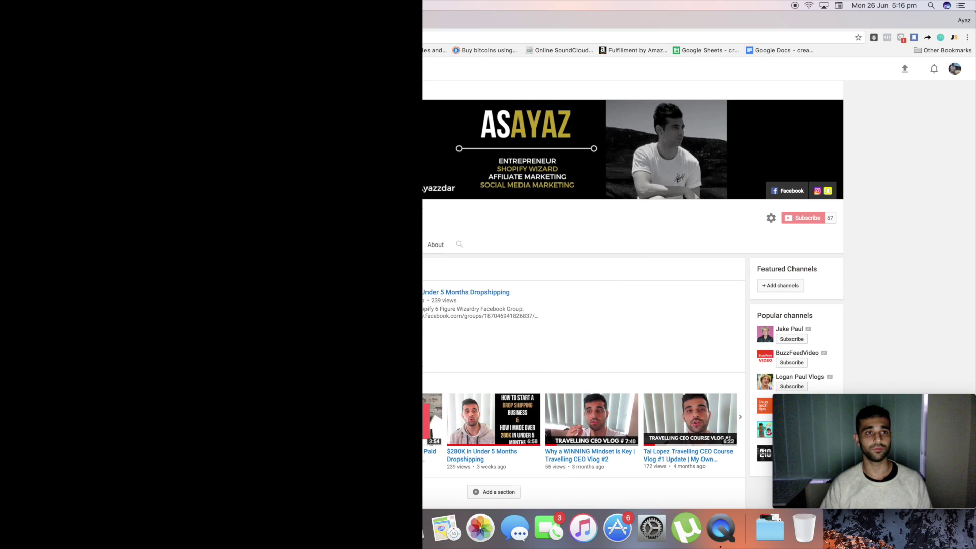
{"action": "scroll", "coordinate": [734, 246], "scroll_direction": "up", "scroll_amount": 3}
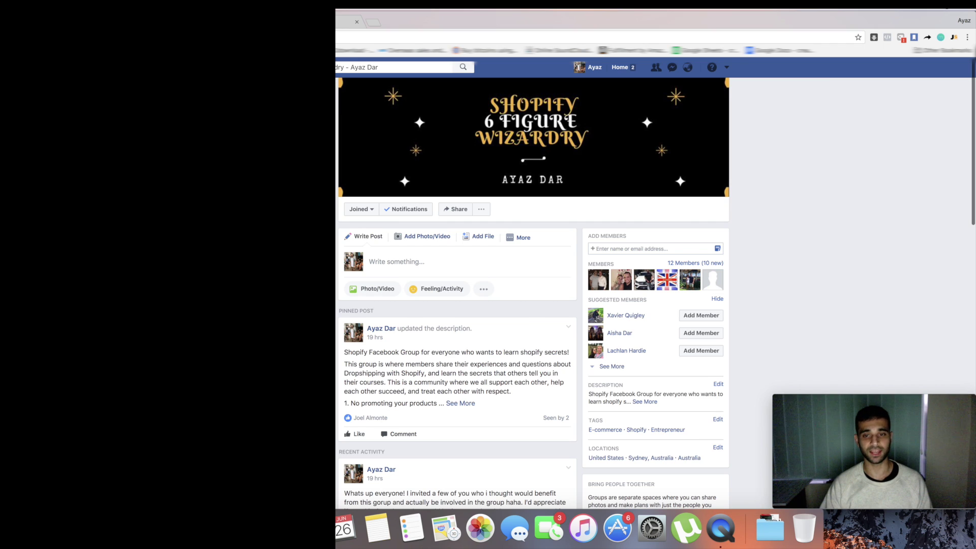
{"action": "scroll", "coordinate": [656, 293], "scroll_direction": "down", "scroll_amount": 3}
{"action": "scroll", "coordinate": [656, 292], "scroll_direction": "up", "scroll_amount": 3}
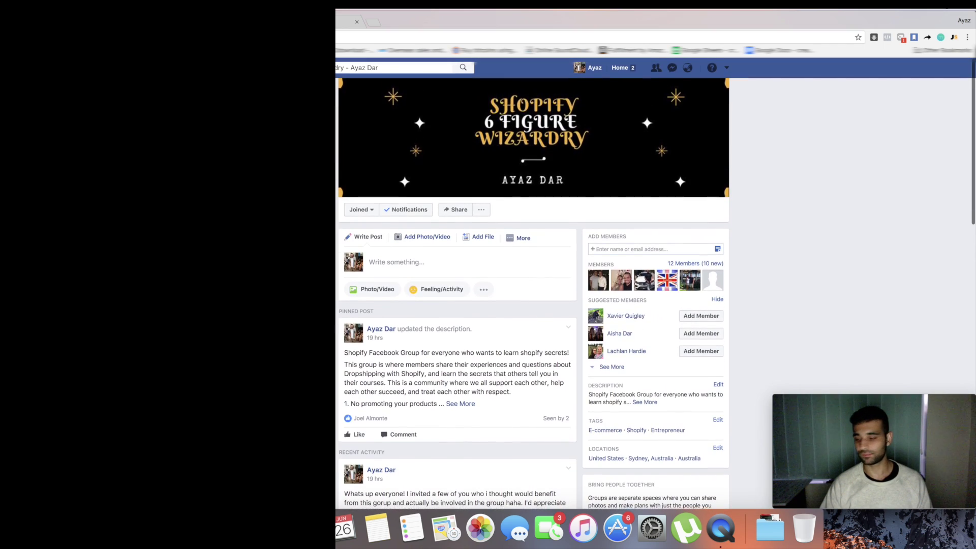
{"action": "scroll", "coordinate": [810, 290], "scroll_direction": "down", "scroll_amount": 5}
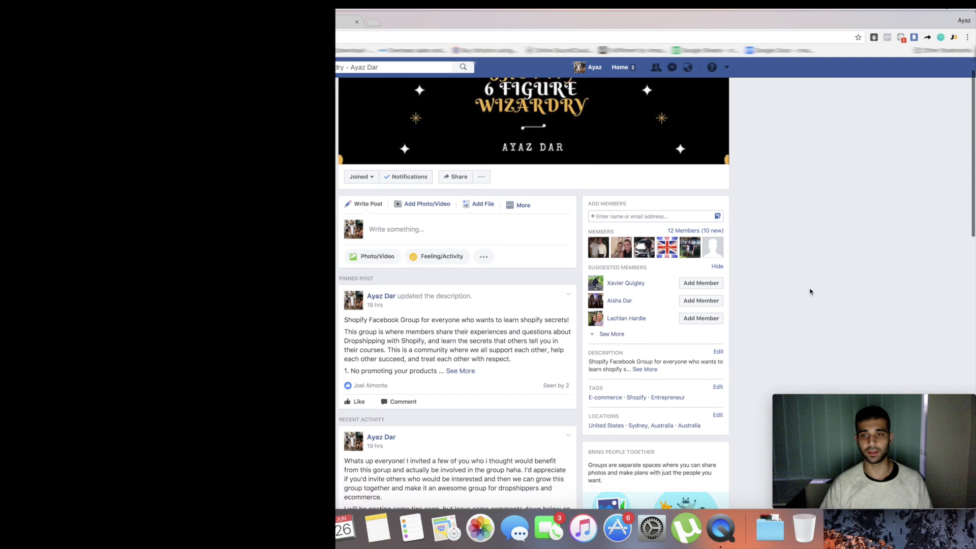
{"action": "scroll", "coordinate": [810, 290], "scroll_direction": "up", "scroll_amount": 5}
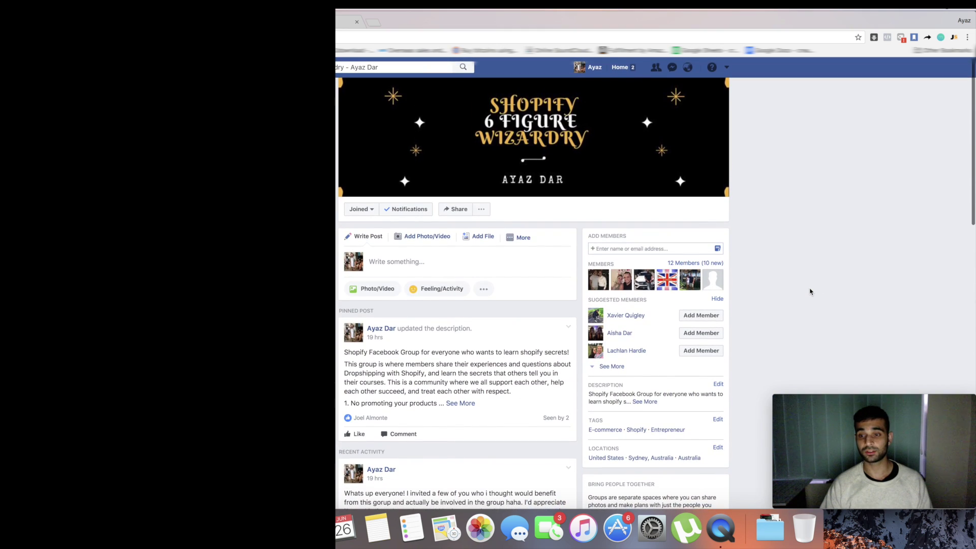